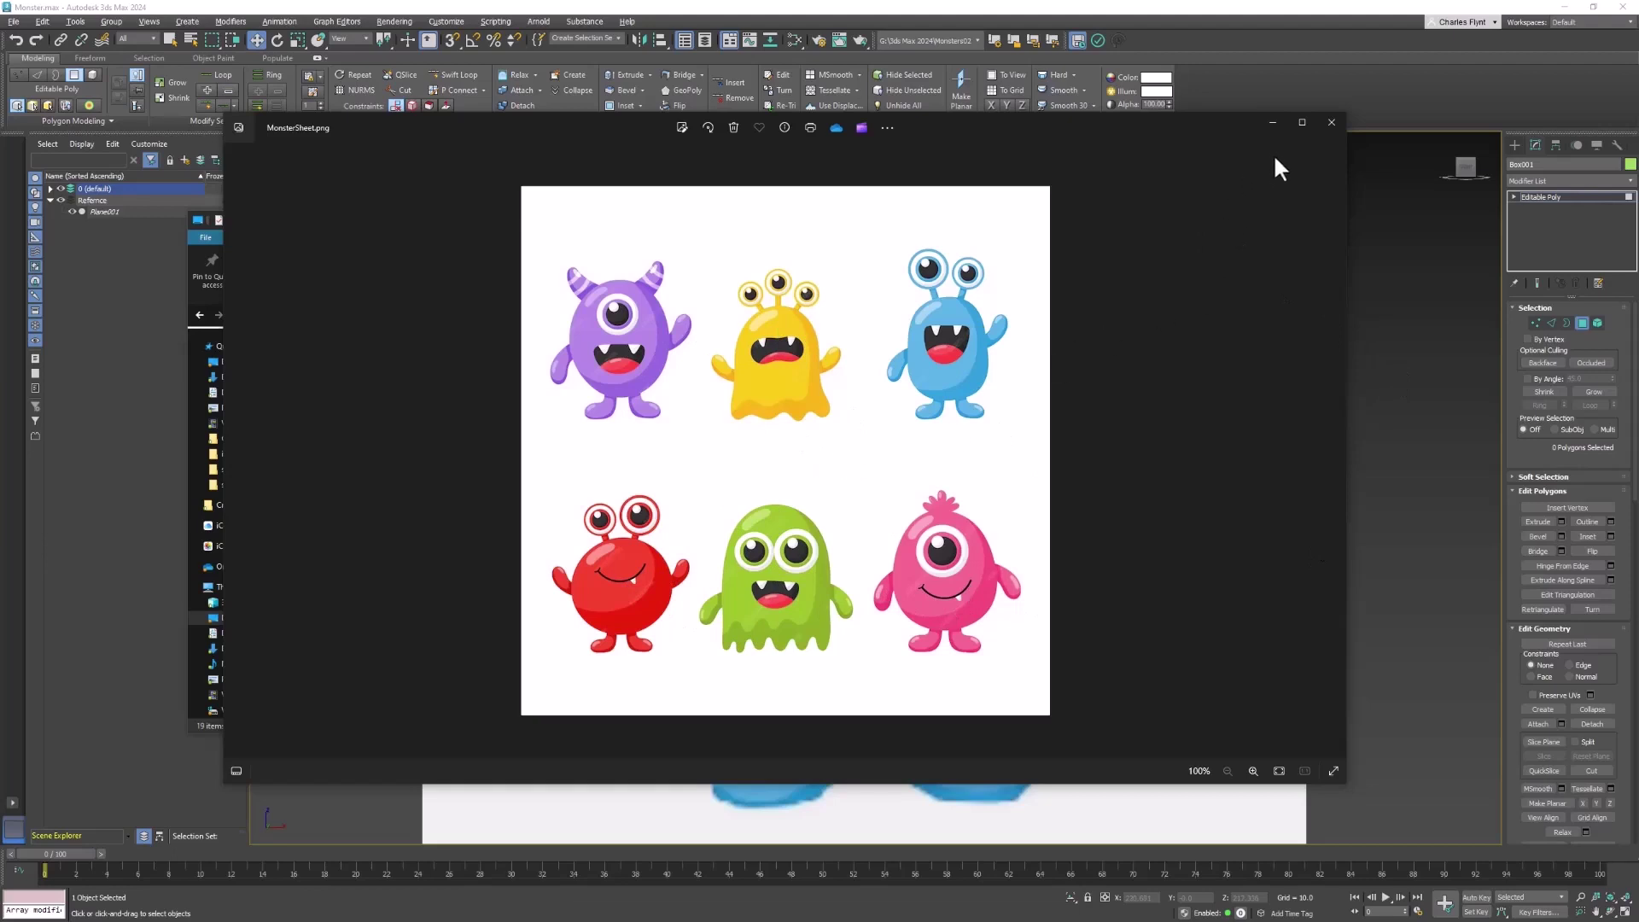
Step: In the Left view, select the back half of the body's polygons and hide them
key("alt+Tab")
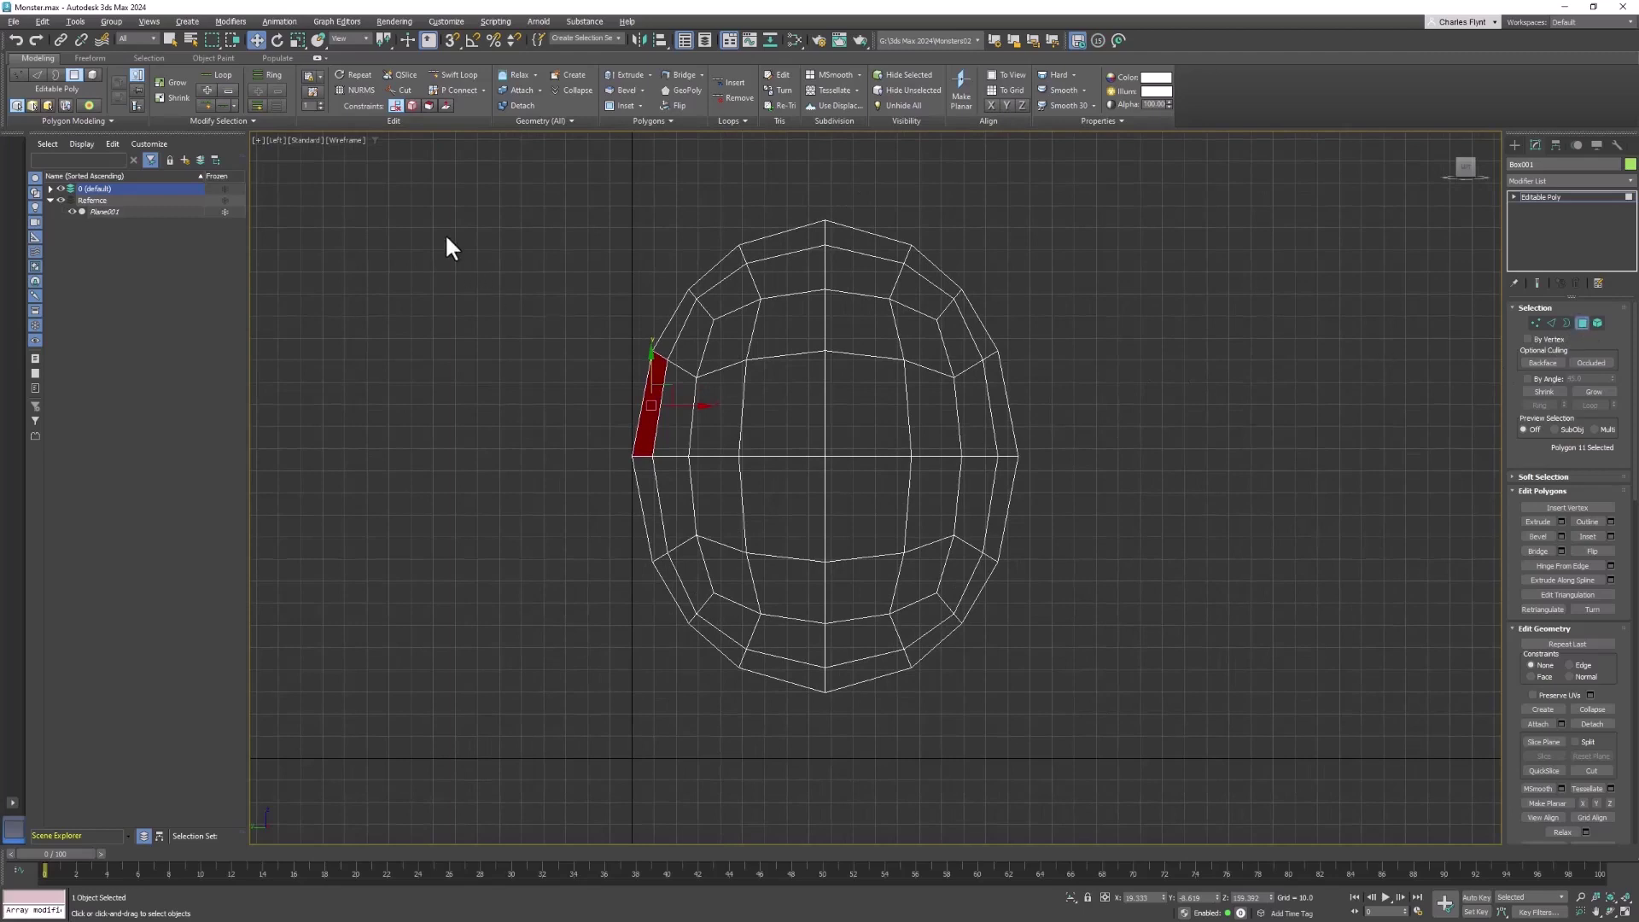
left_click_drag(555, 310, 819, 751)
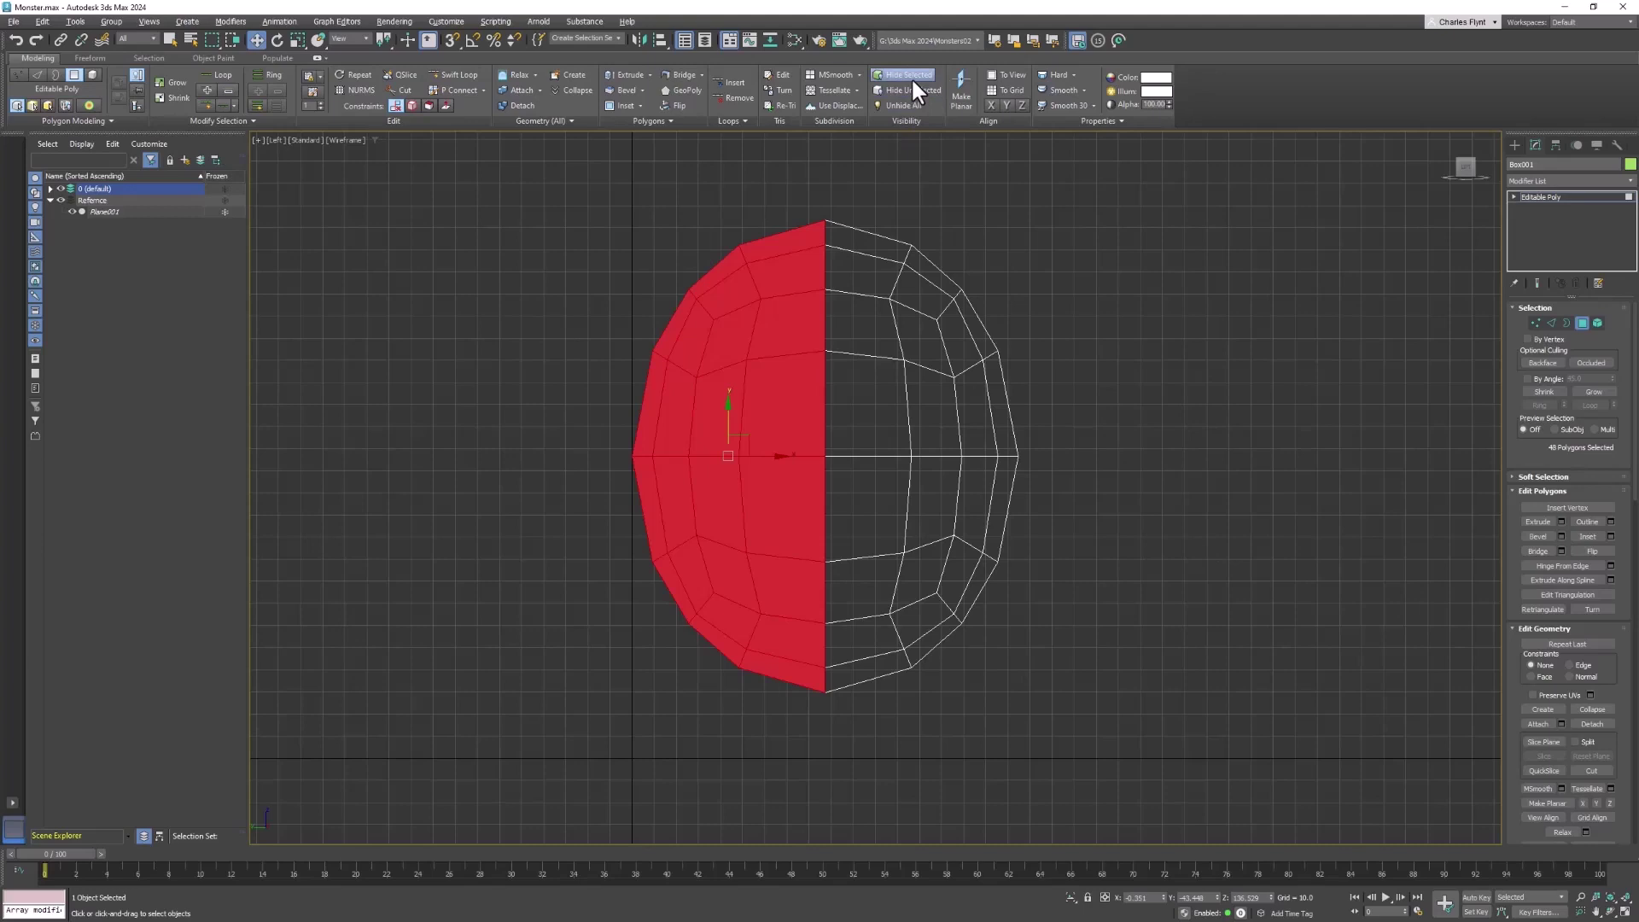
left_click(1058, 329)
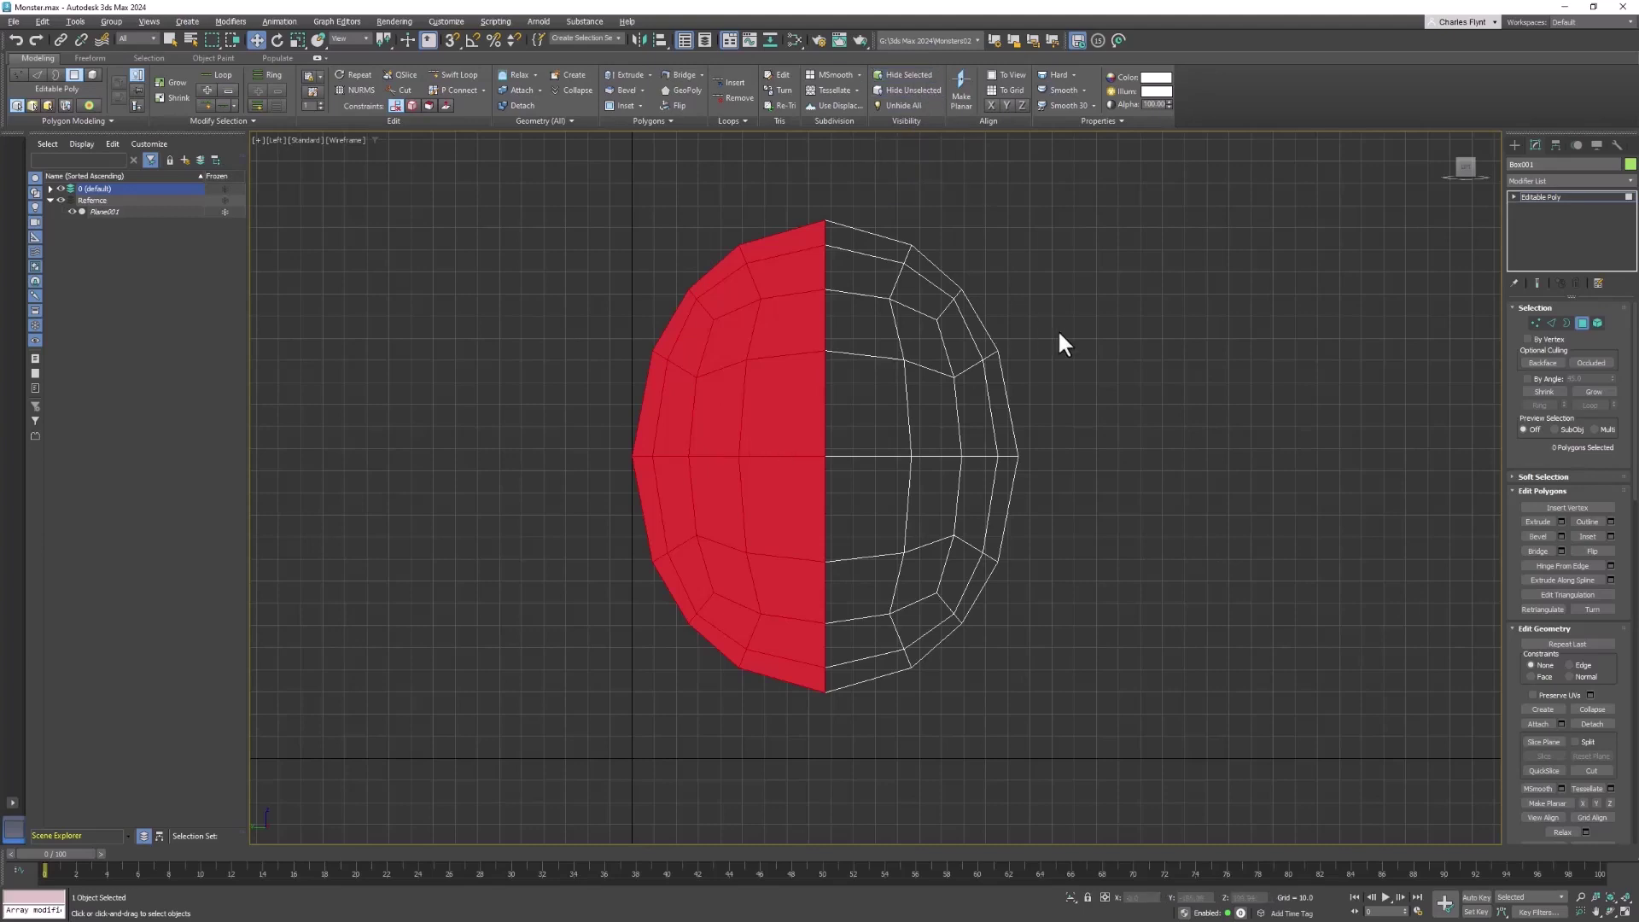
left_click(948, 427)
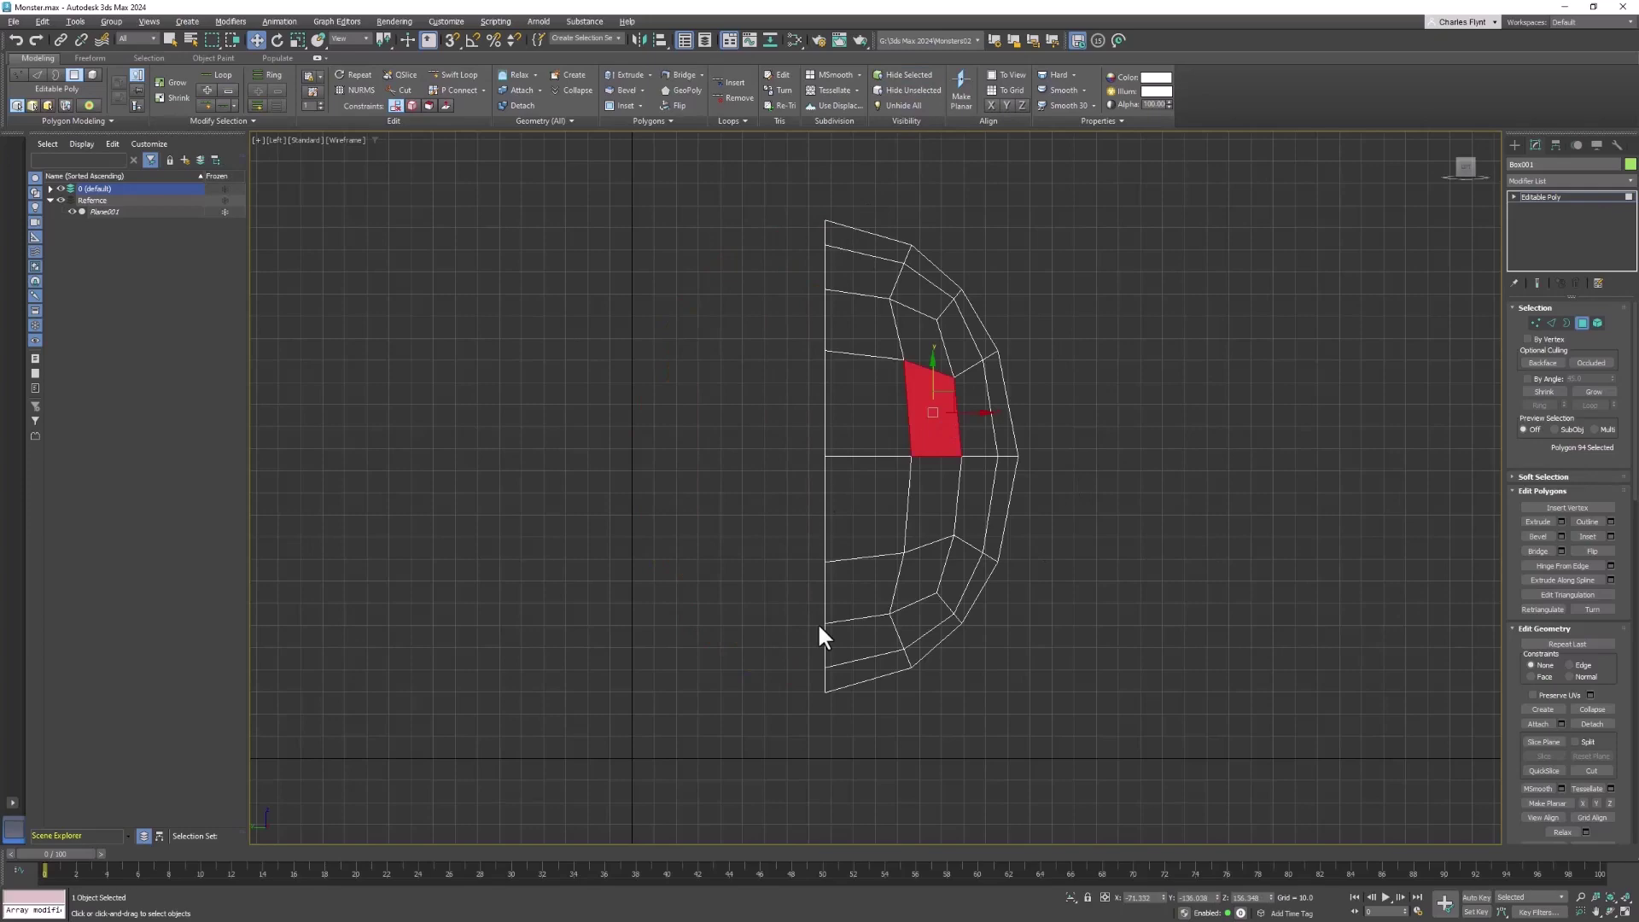
Step: Show the body as shaded edged faces in the Front view and set up vertex editing with the Edge constraint
key("f")
key("F3")
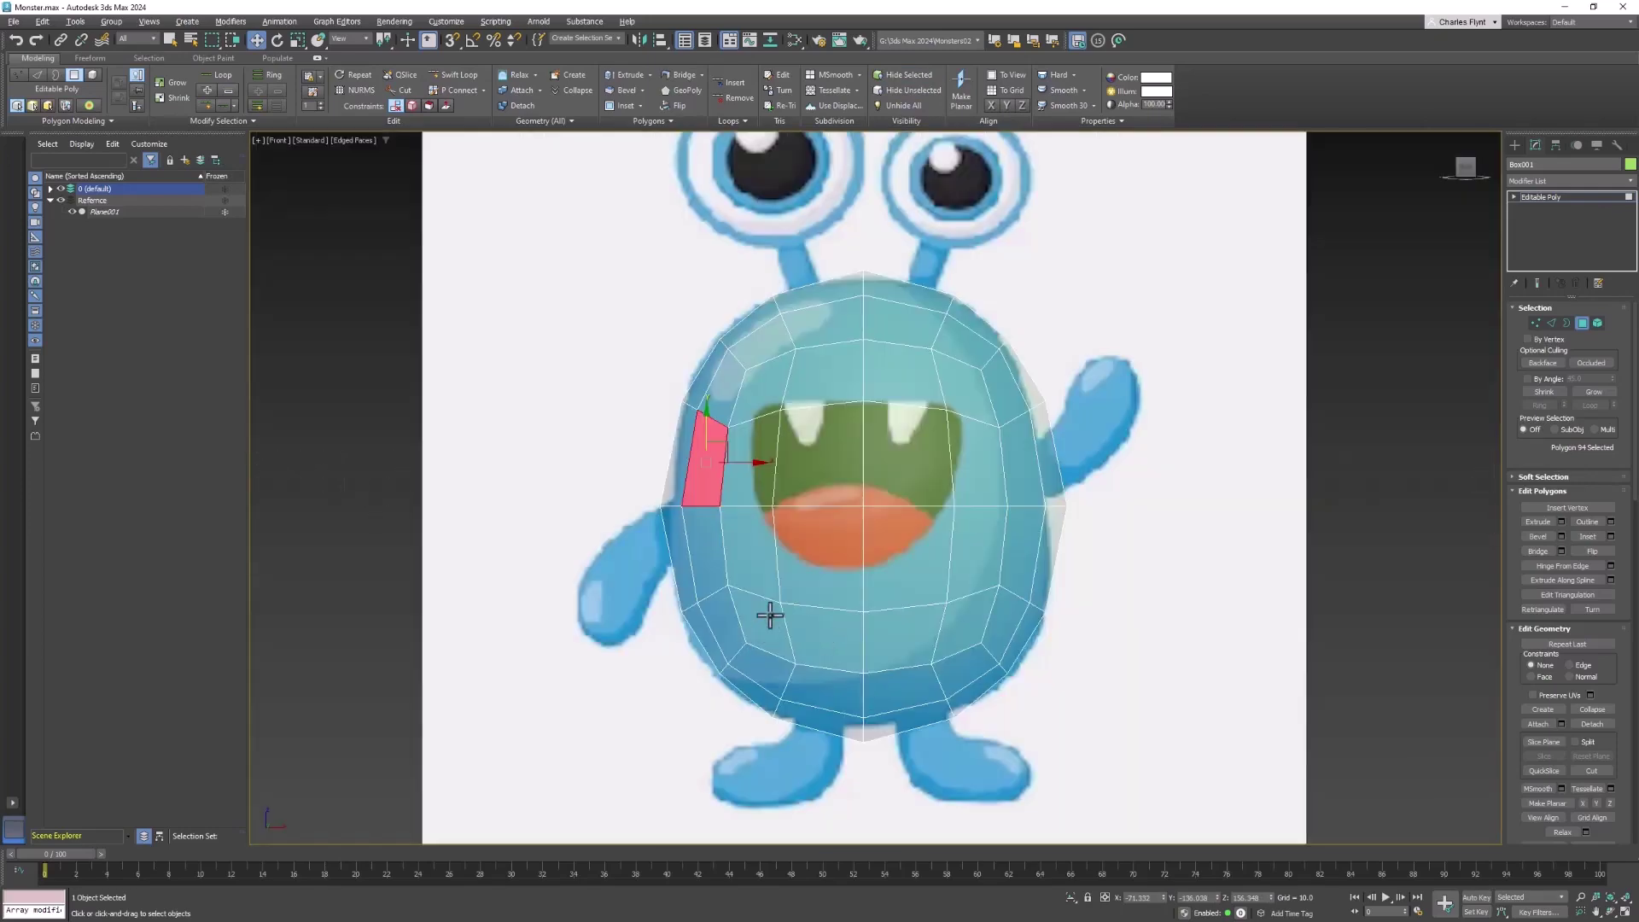
scroll(949, 525, "up", 3)
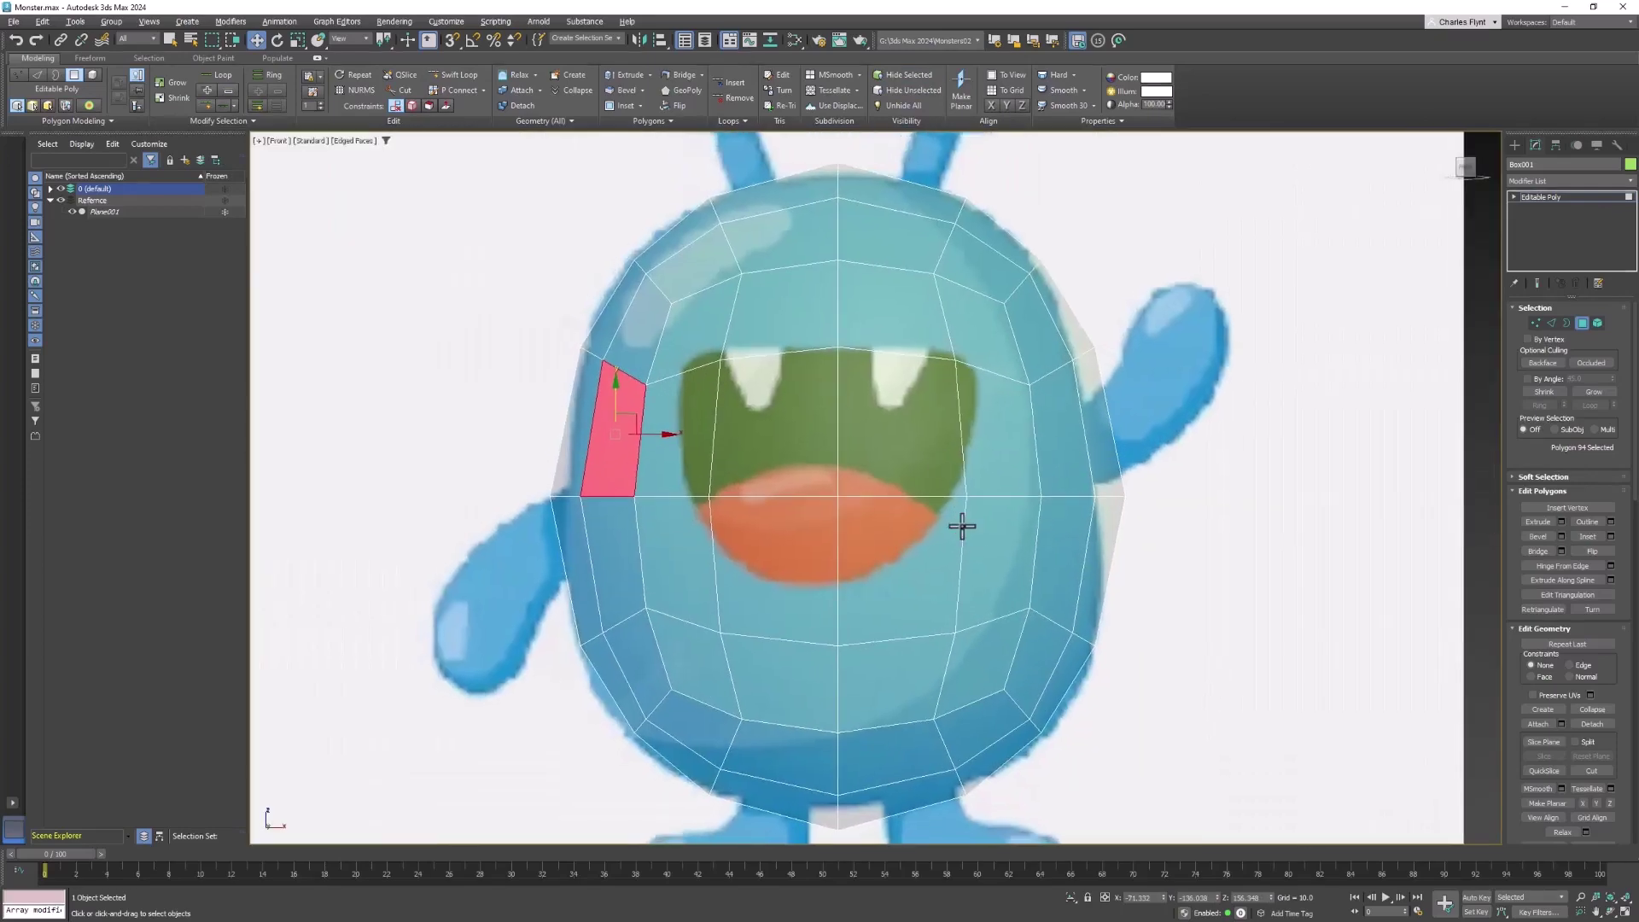
middle_click_drag(914, 464, 904, 439)
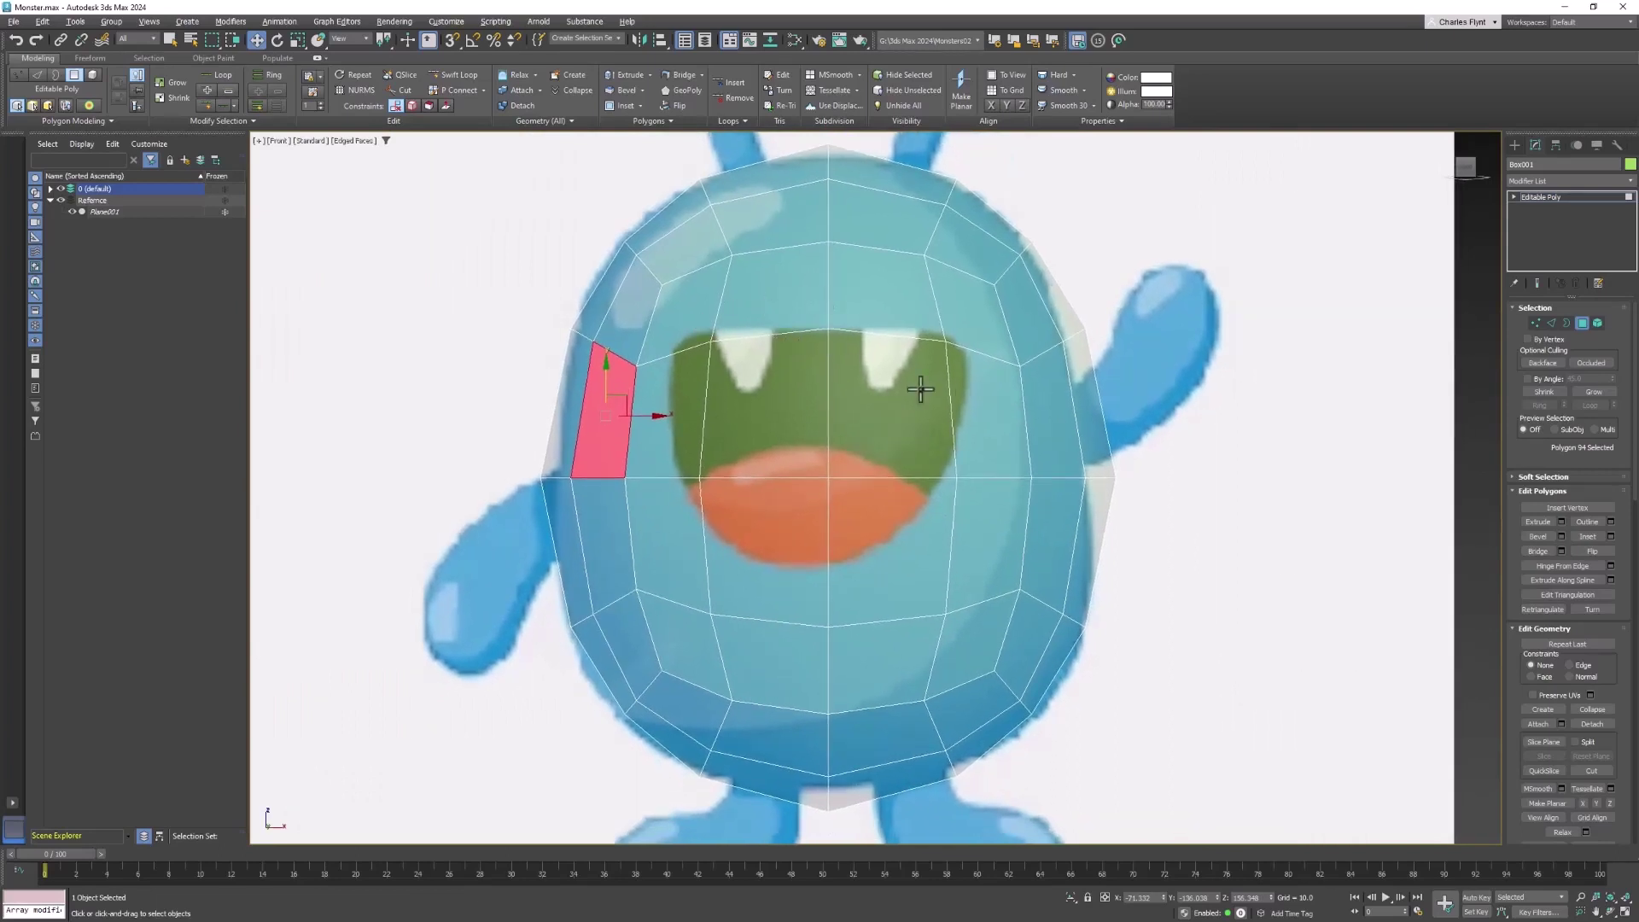
left_click(1536, 322)
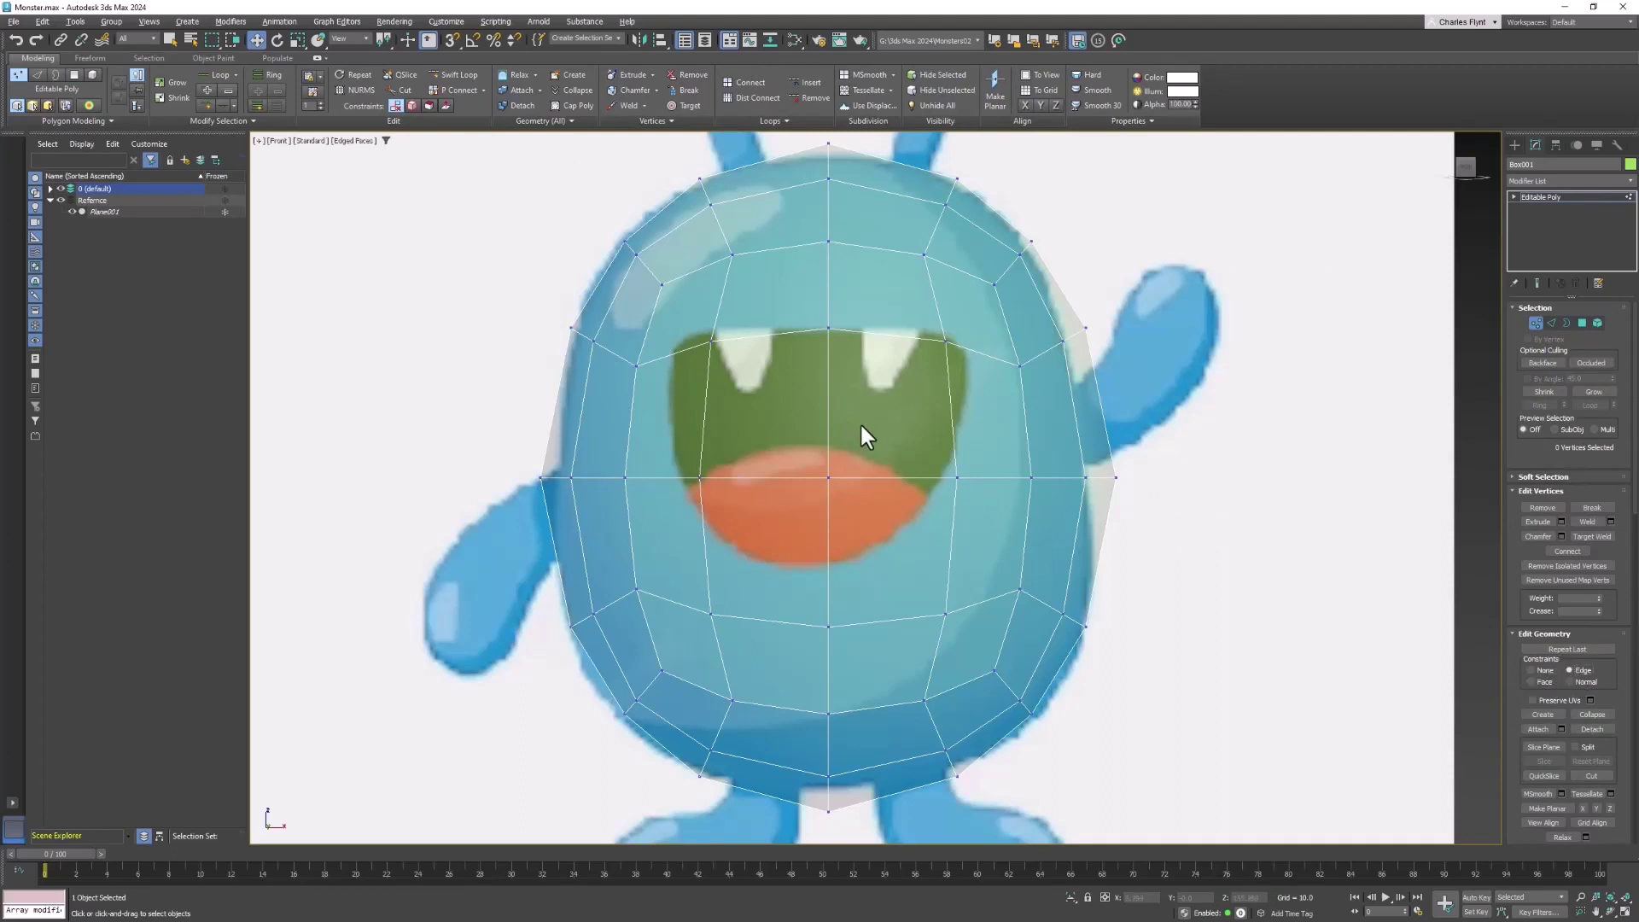
Step: Slide the three vertices across the middle of the mouth down along their edges onto the tongue area
left_click(828, 478)
left_click_drag(828, 452, 834, 487)
left_click(700, 477)
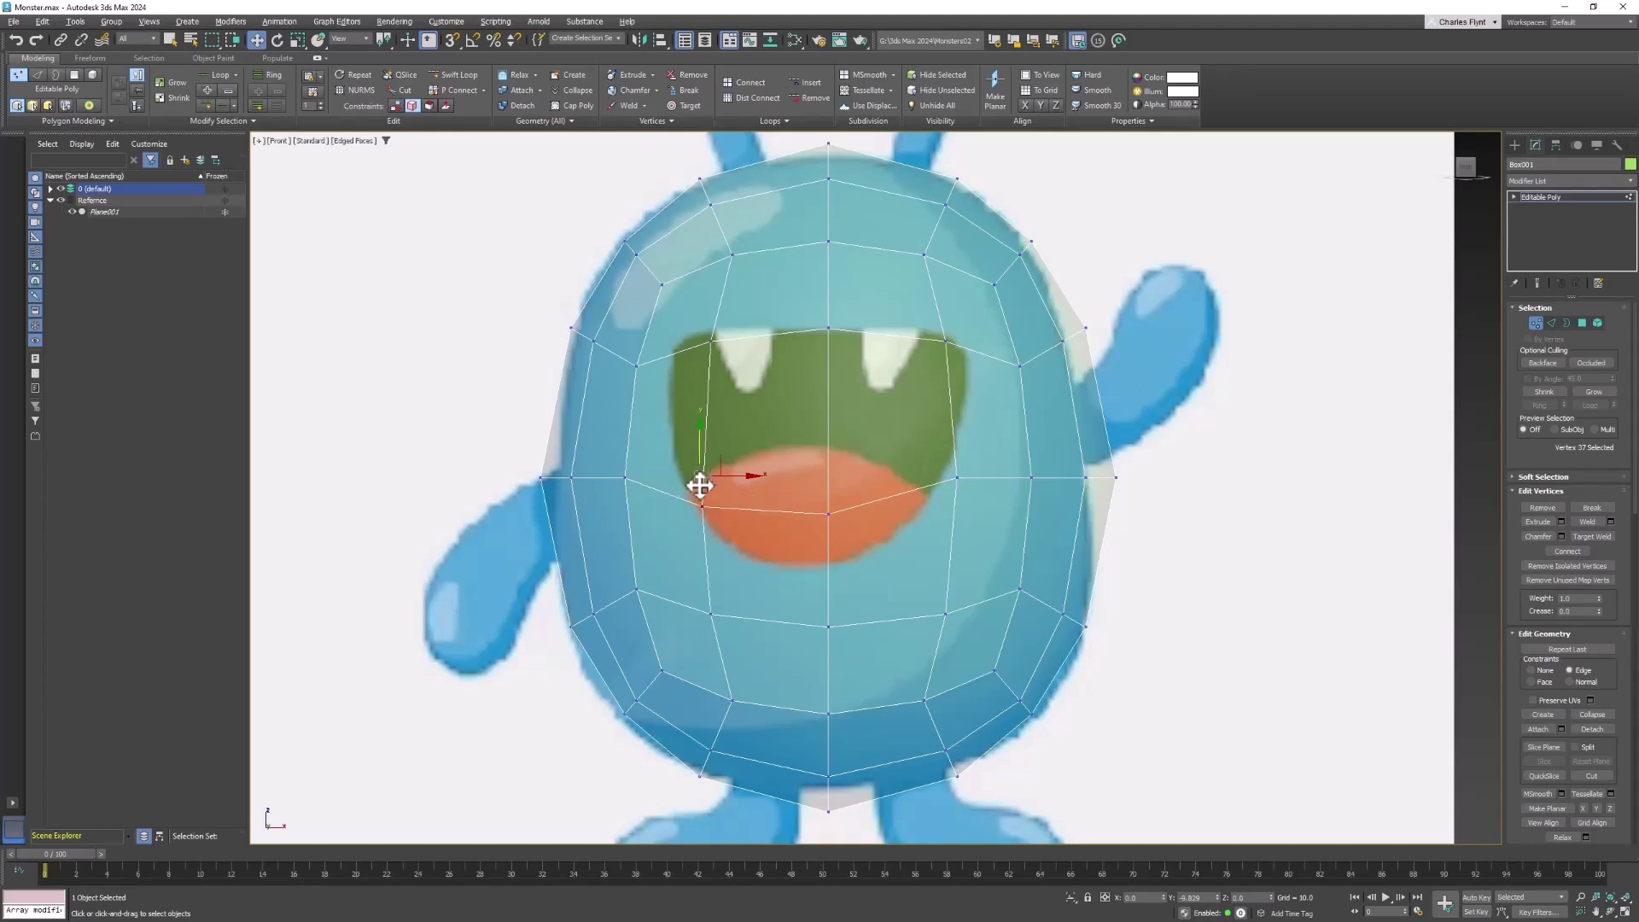
left_click_drag(698, 479, 702, 511)
left_click(956, 478)
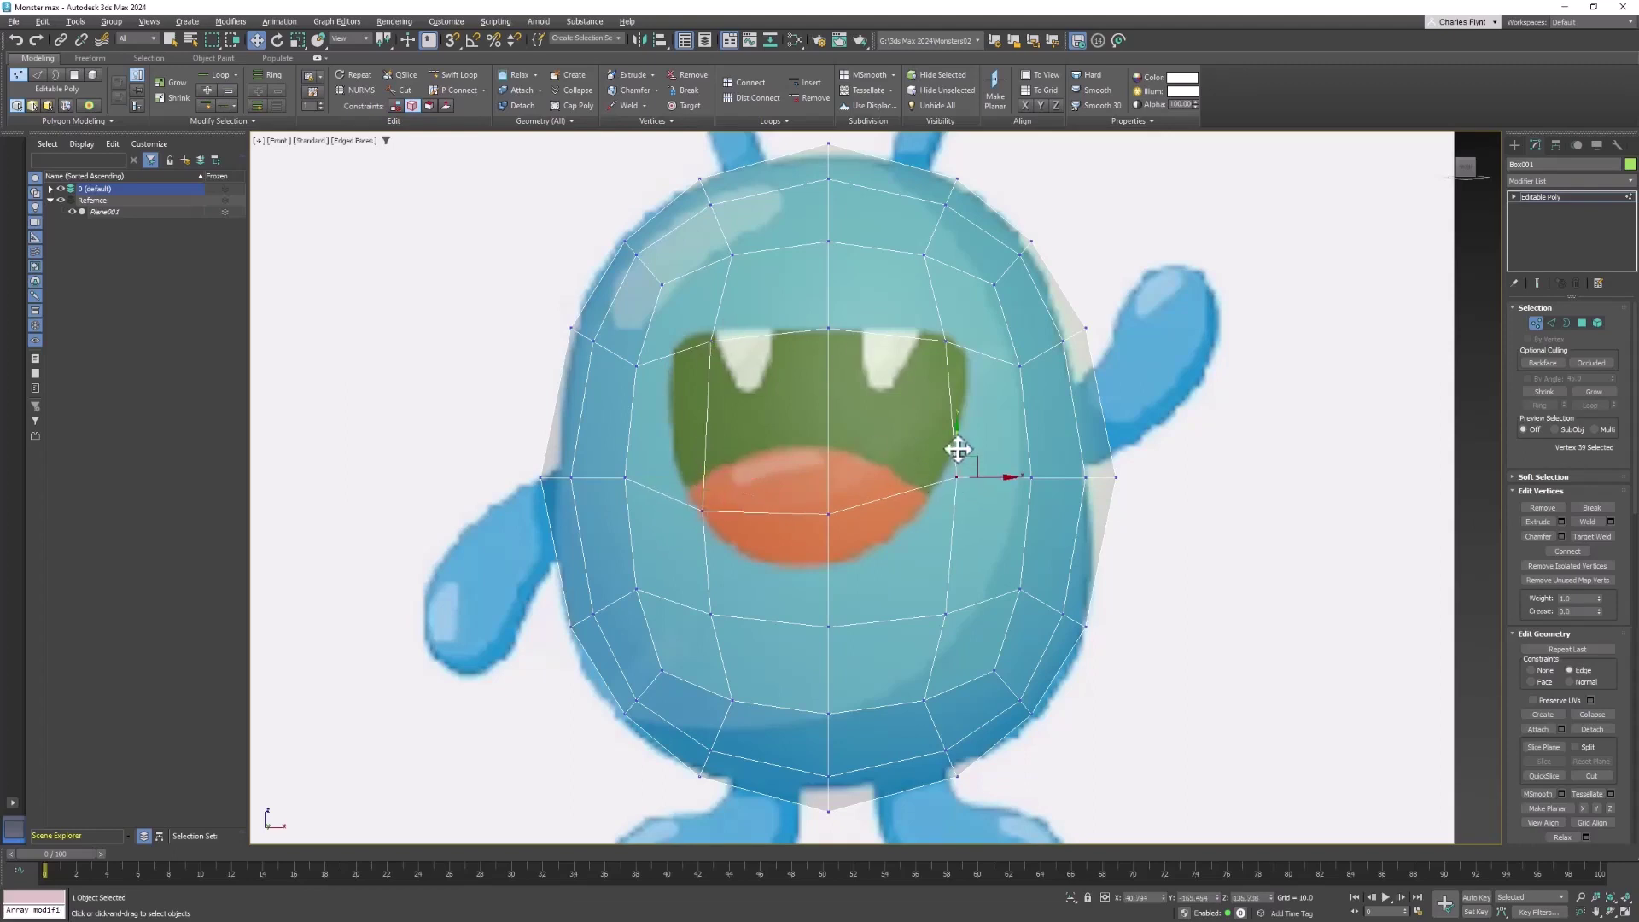
left_click_drag(958, 448, 957, 502)
Step: Lower the same three vertices further so their row curves beneath the bottom edge of the reference mouth
left_click(830, 514)
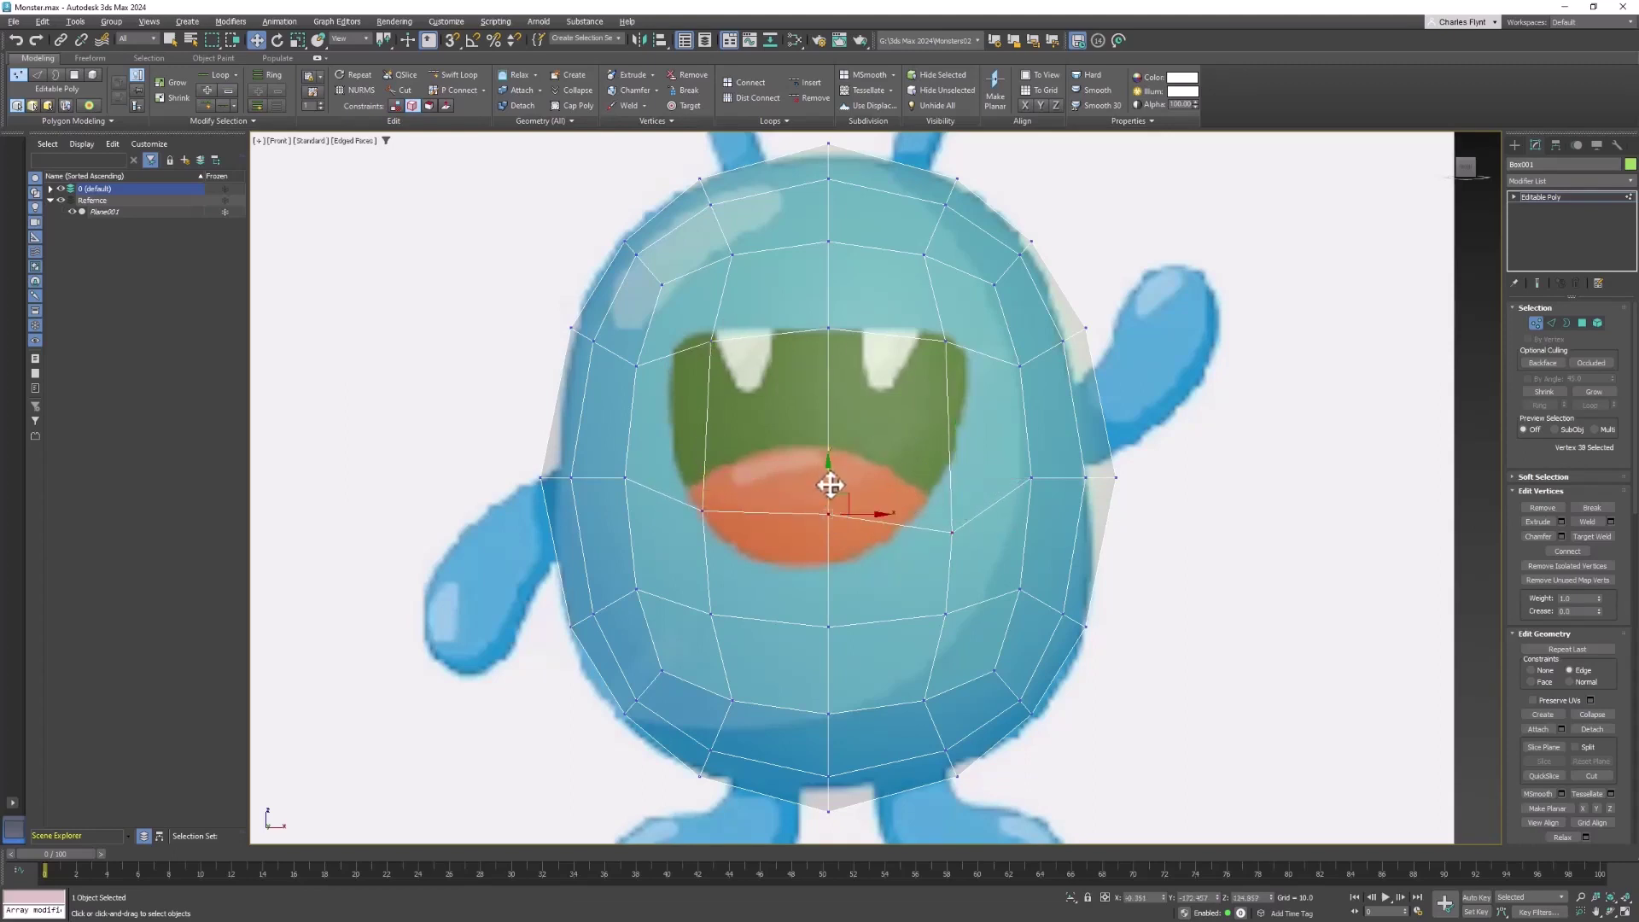
left_click_drag(830, 484, 831, 549)
left_click(702, 511)
left_click_drag(703, 476, 698, 530)
left_click(952, 532)
left_click_drag(950, 515, 949, 531)
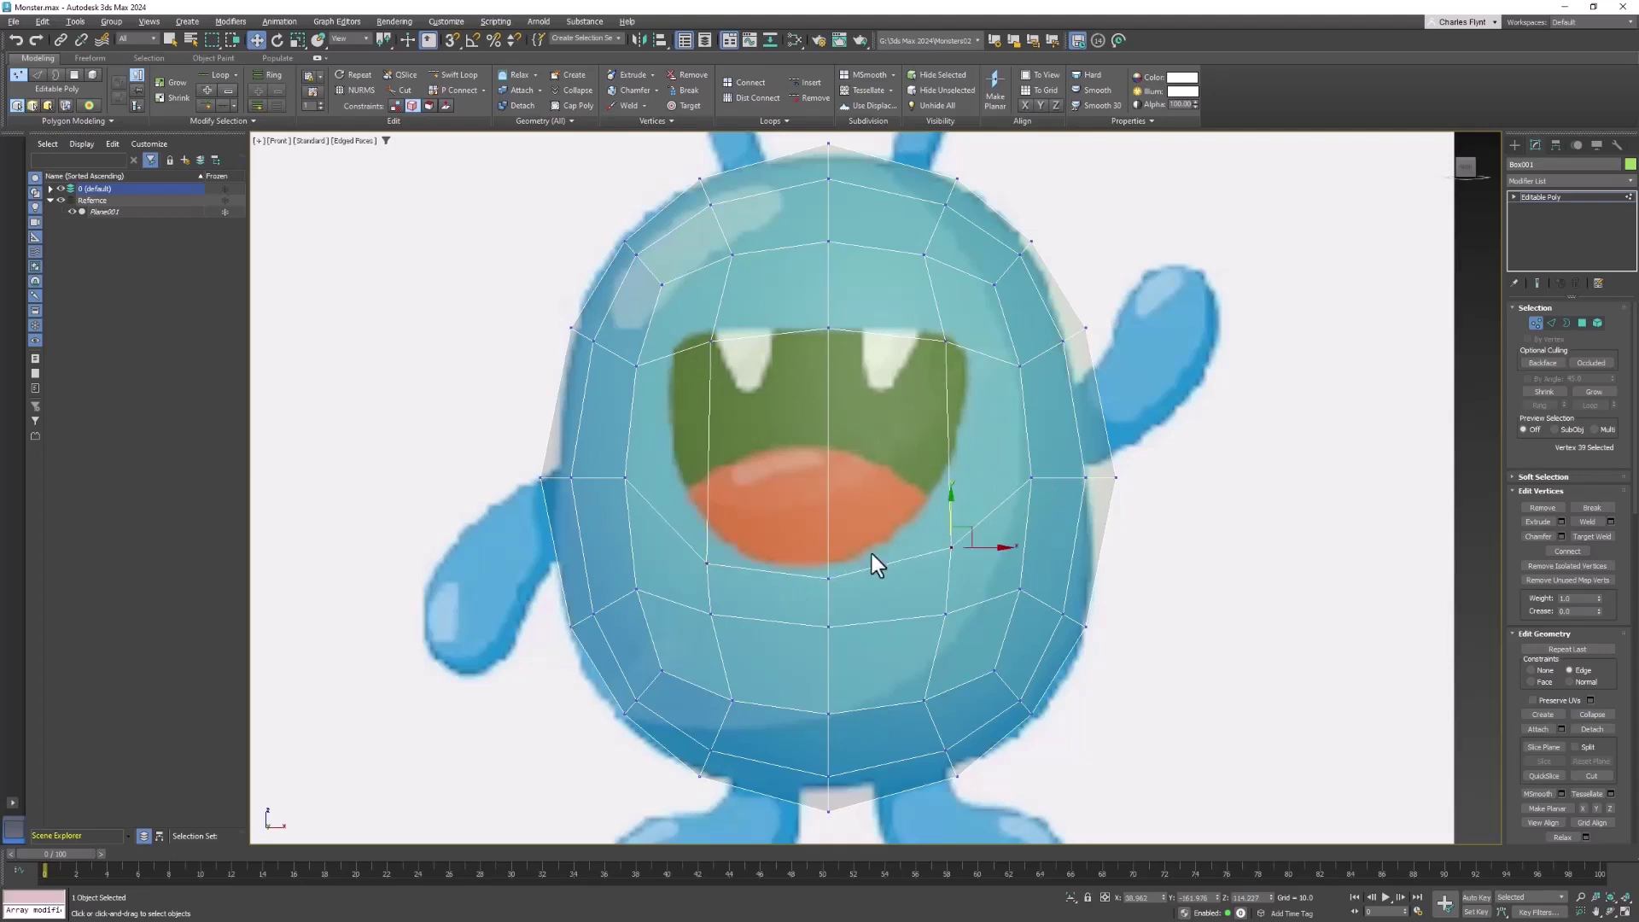
left_click(832, 580)
left_click_drag(830, 540, 831, 552)
Step: Slide the three vertices along the mouth's upper edge down to the level of the fang tips
left_click(824, 331)
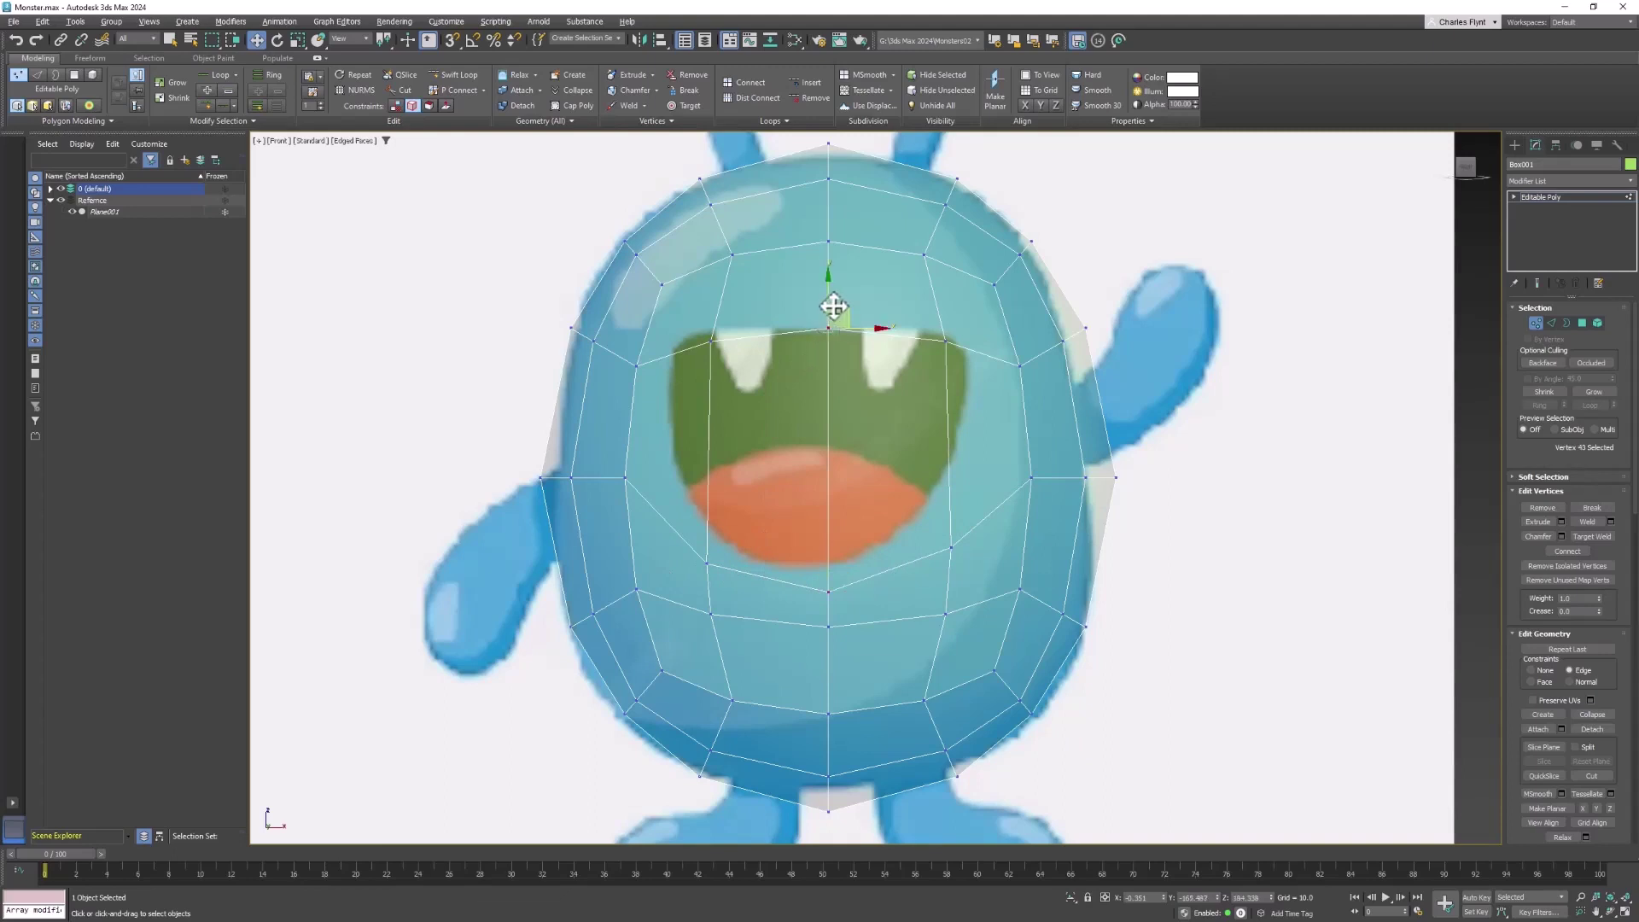
left_click_drag(822, 339, 823, 393)
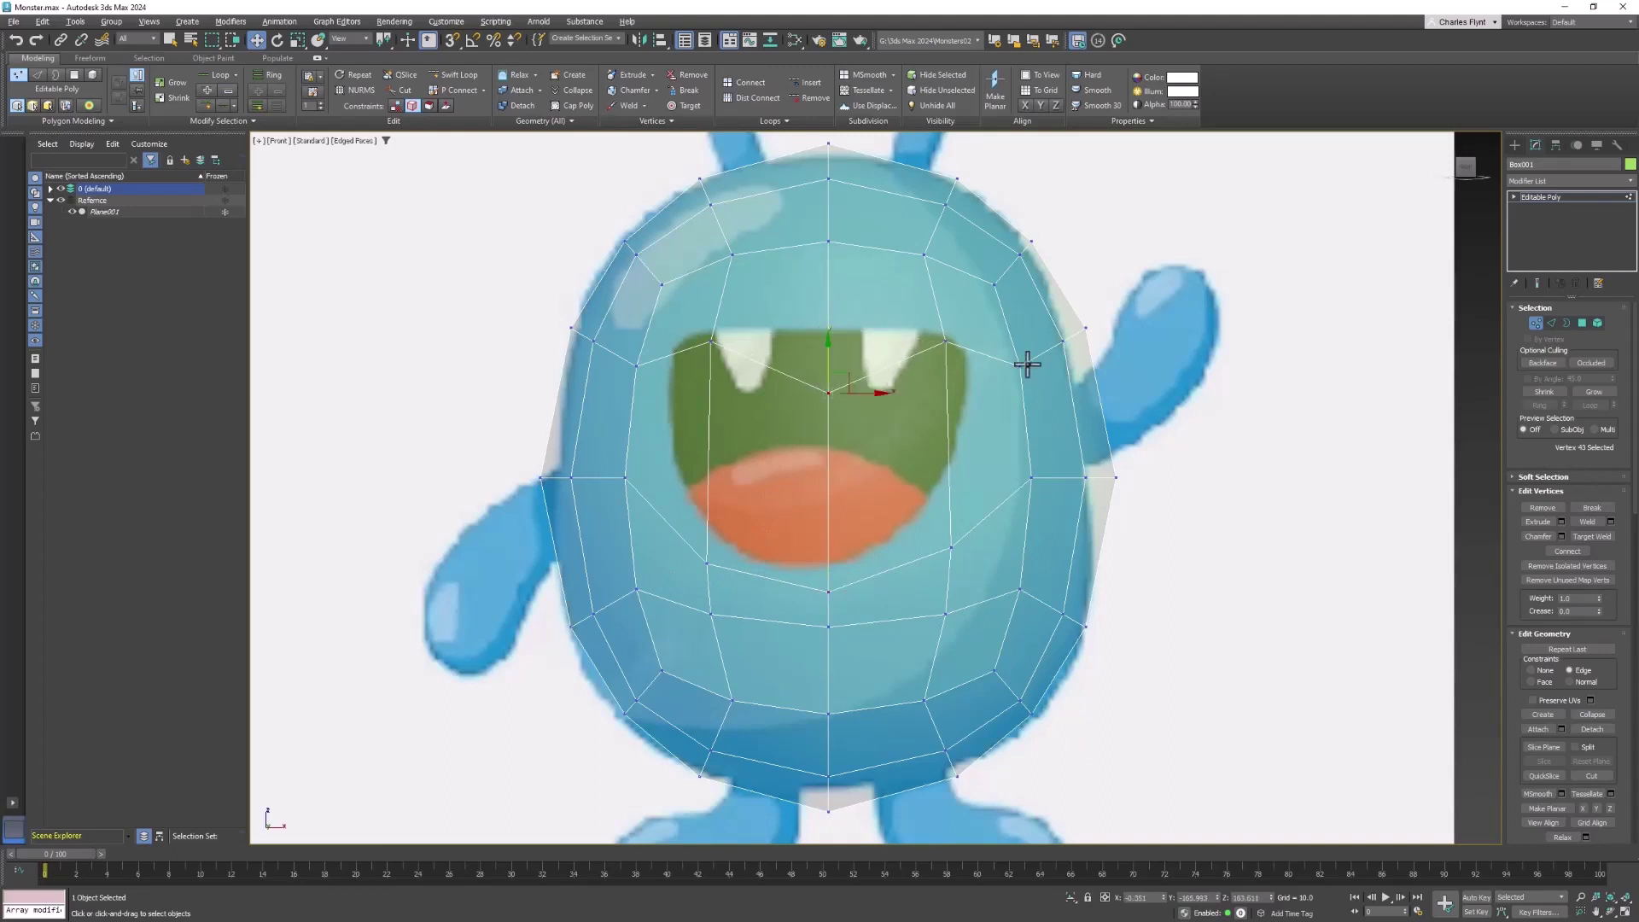
left_click(942, 347)
left_click_drag(943, 347, 946, 391)
left_click(710, 340)
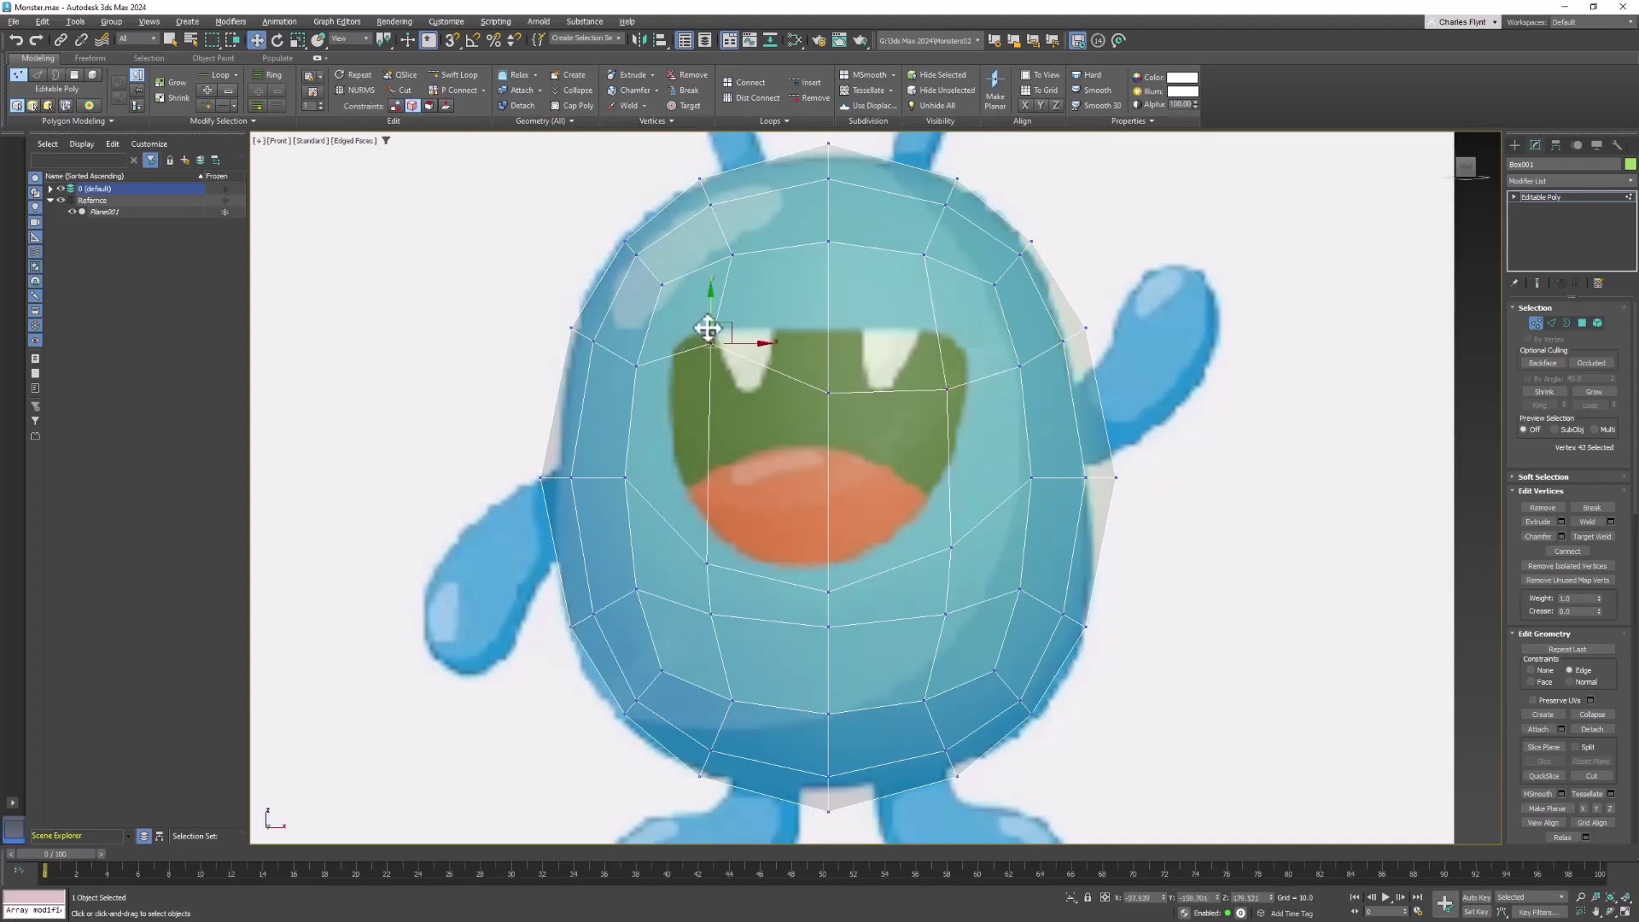
left_click_drag(710, 328, 708, 389)
Step: Chamfer the two horizontal edges across the mouth, spreading them from the reference mouth's top edge to the top of the tongue
left_click(1552, 322)
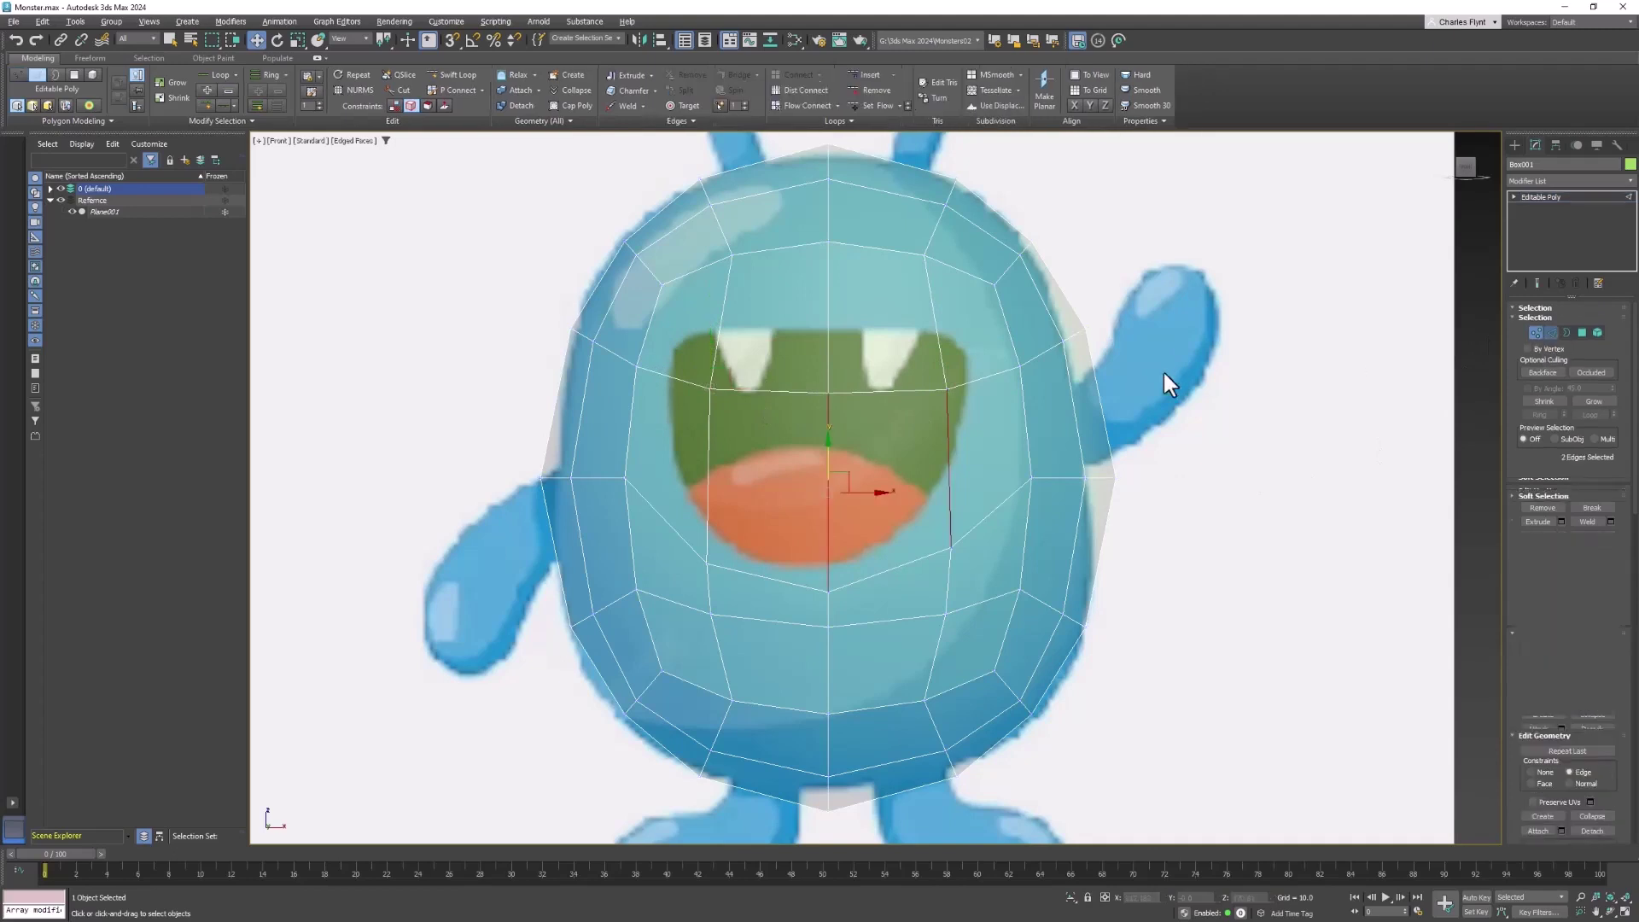
left_click(902, 391)
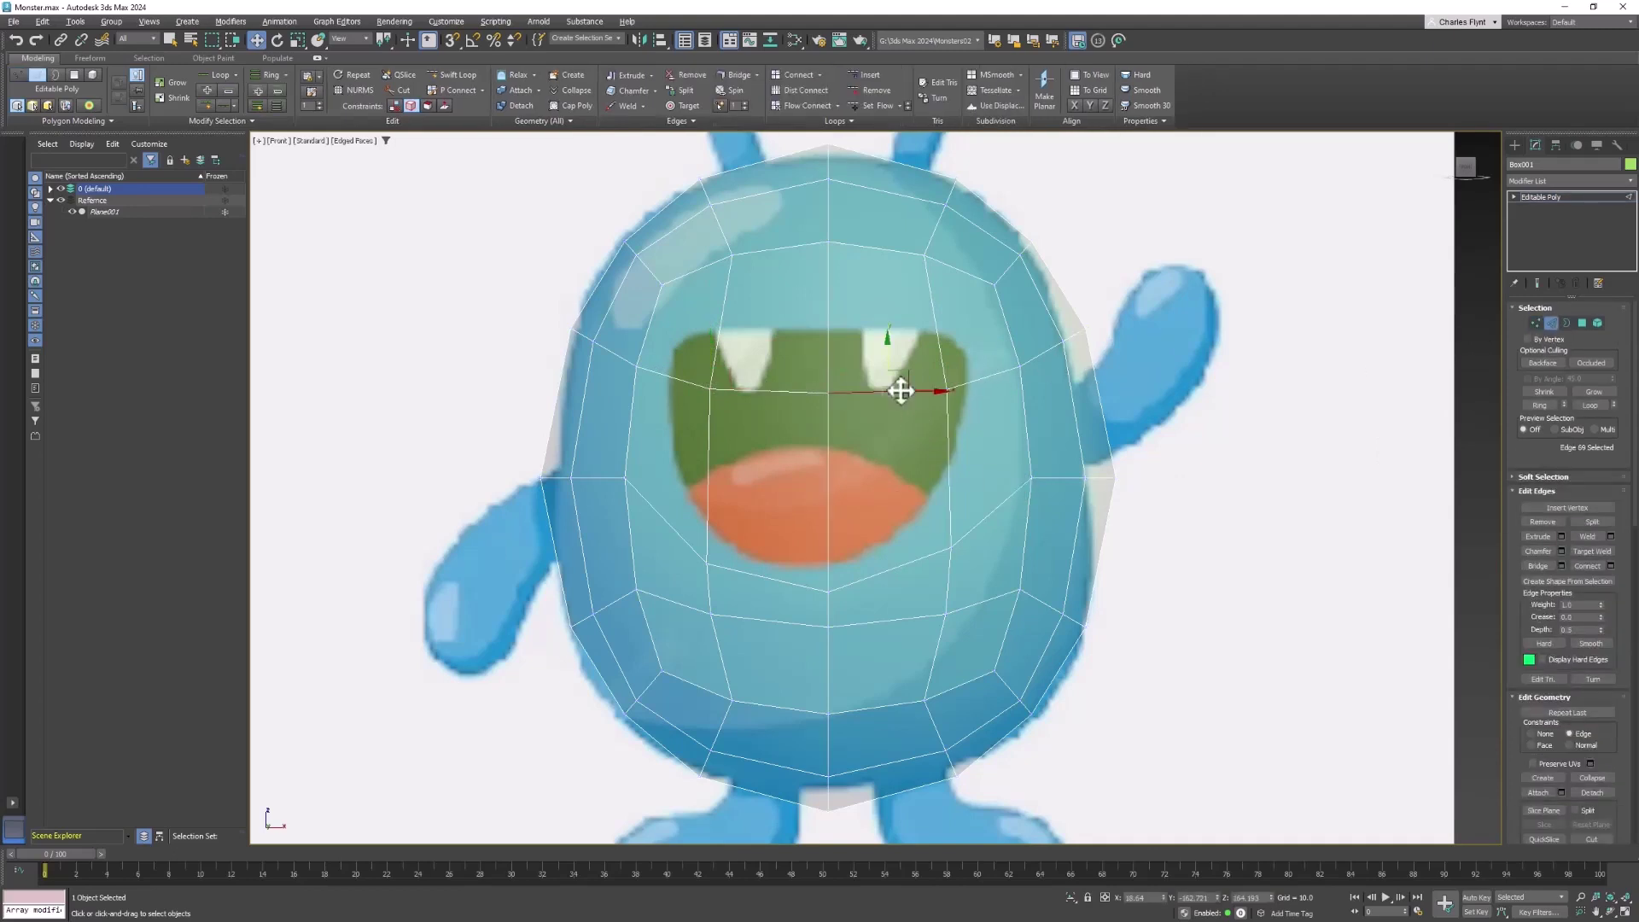
left_click(780, 391, "ctrl")
right_click(783, 391)
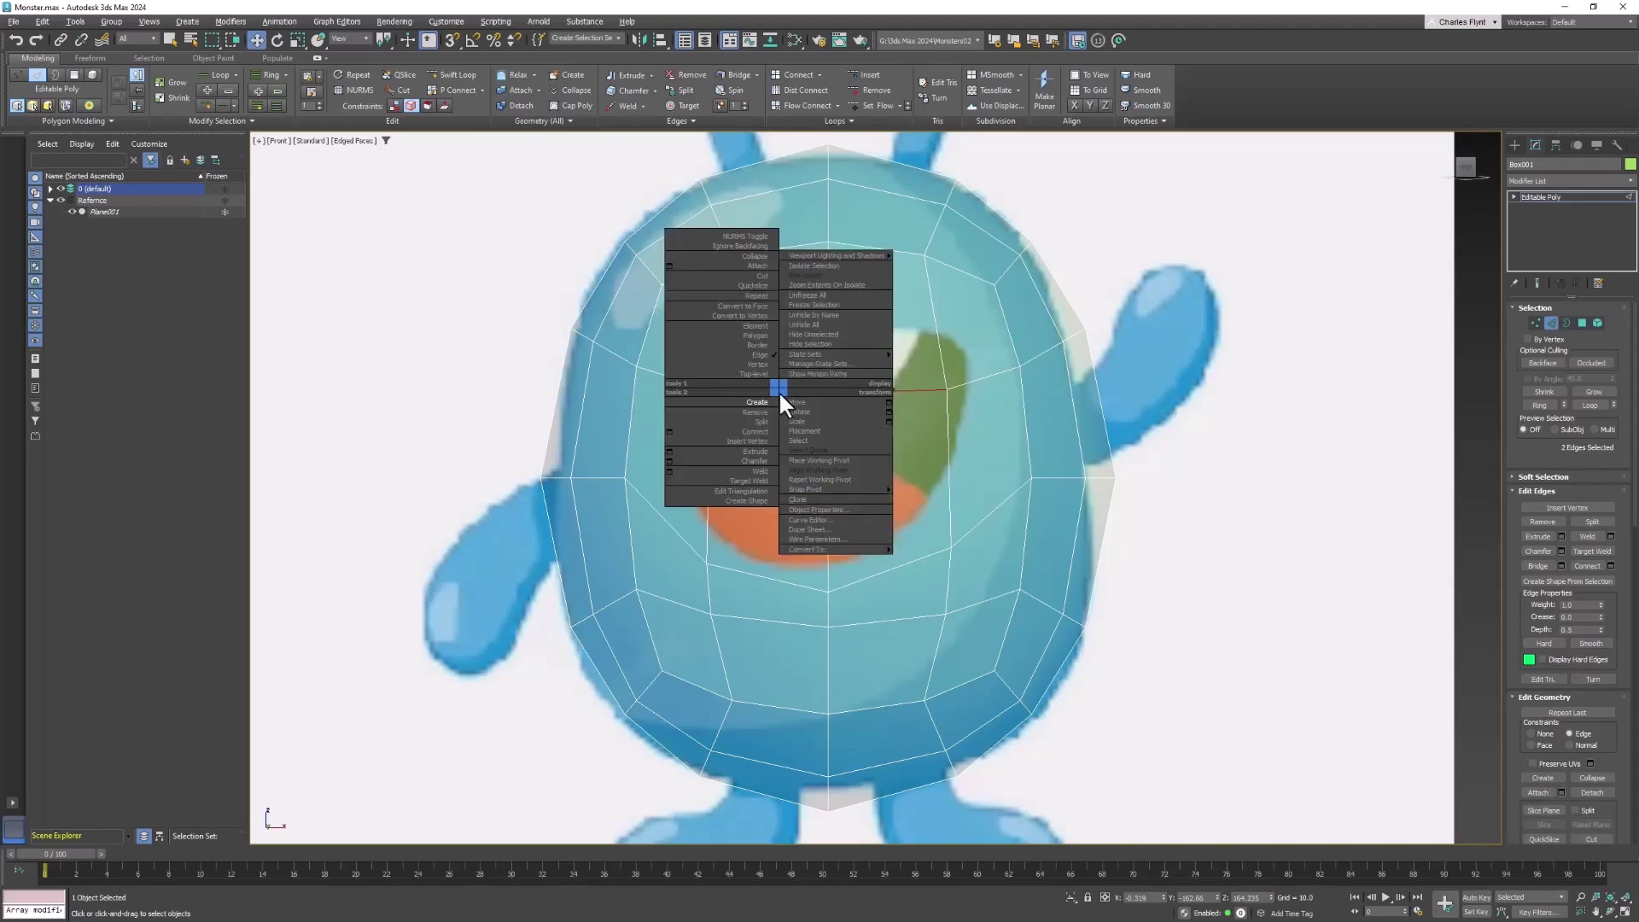
left_click(760, 460)
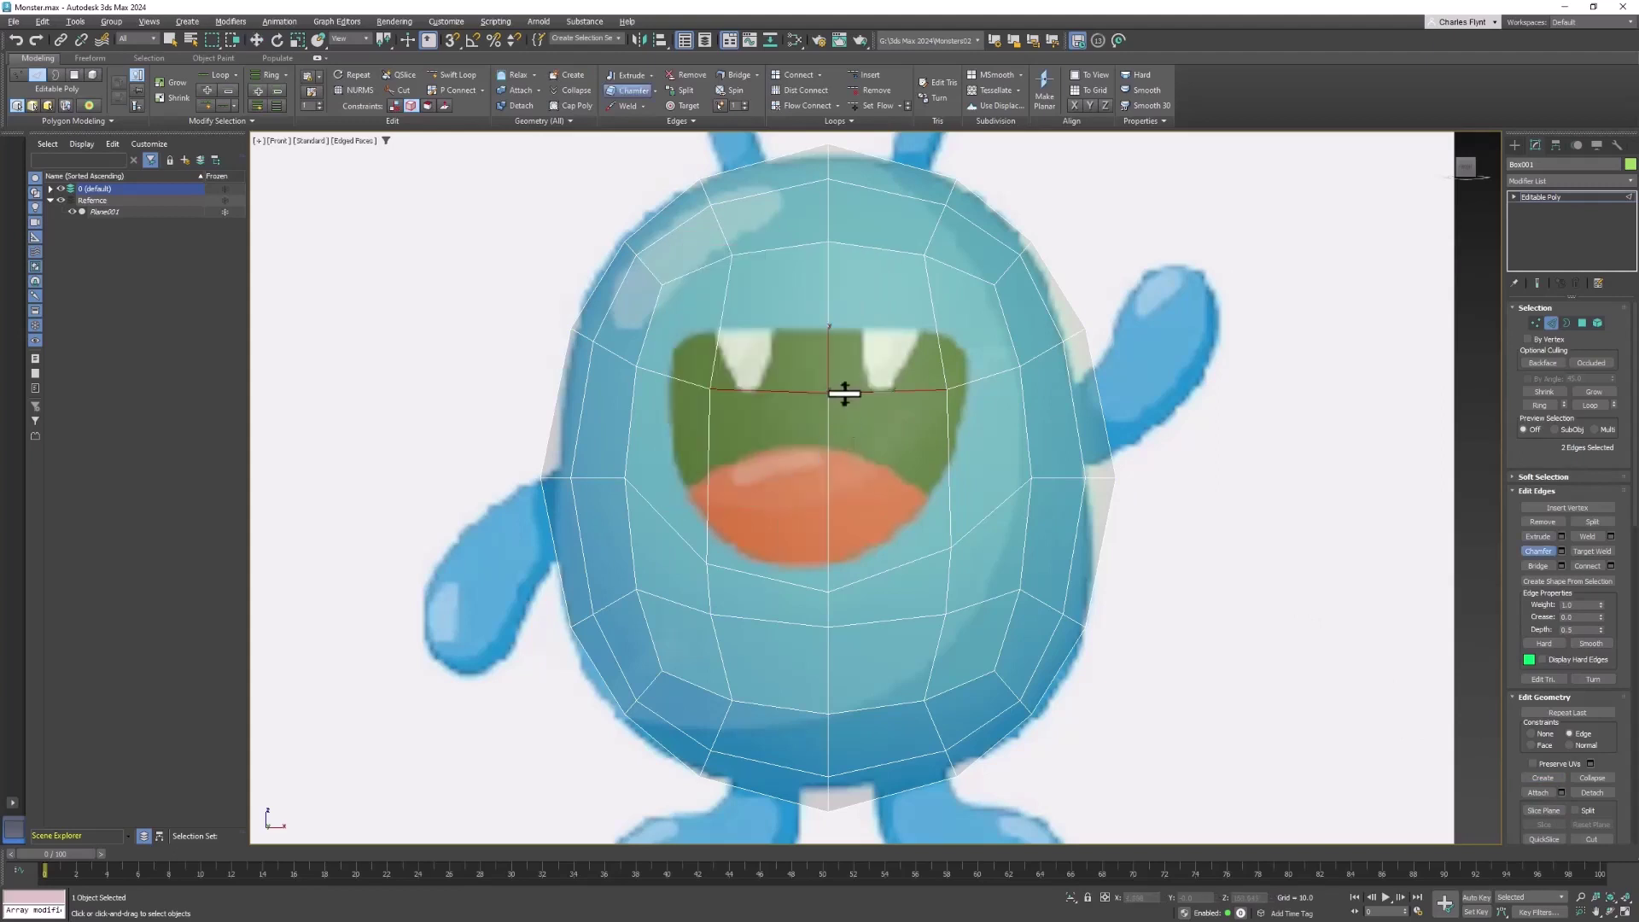
left_click_drag(845, 394, 855, 444)
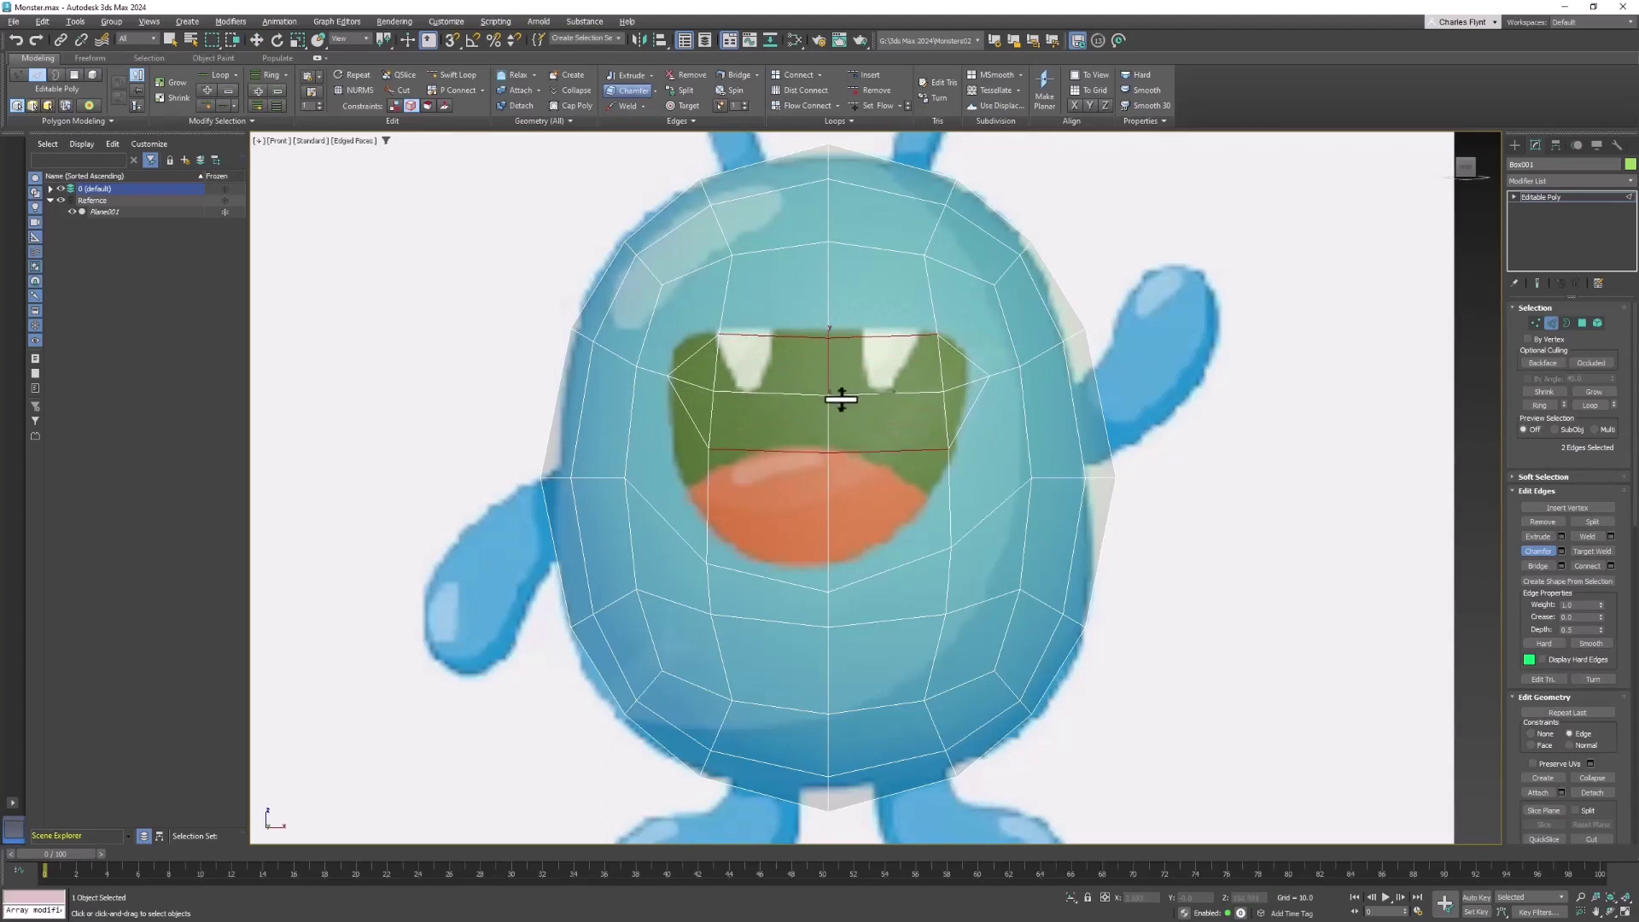
left_click_drag(842, 395, 844, 408)
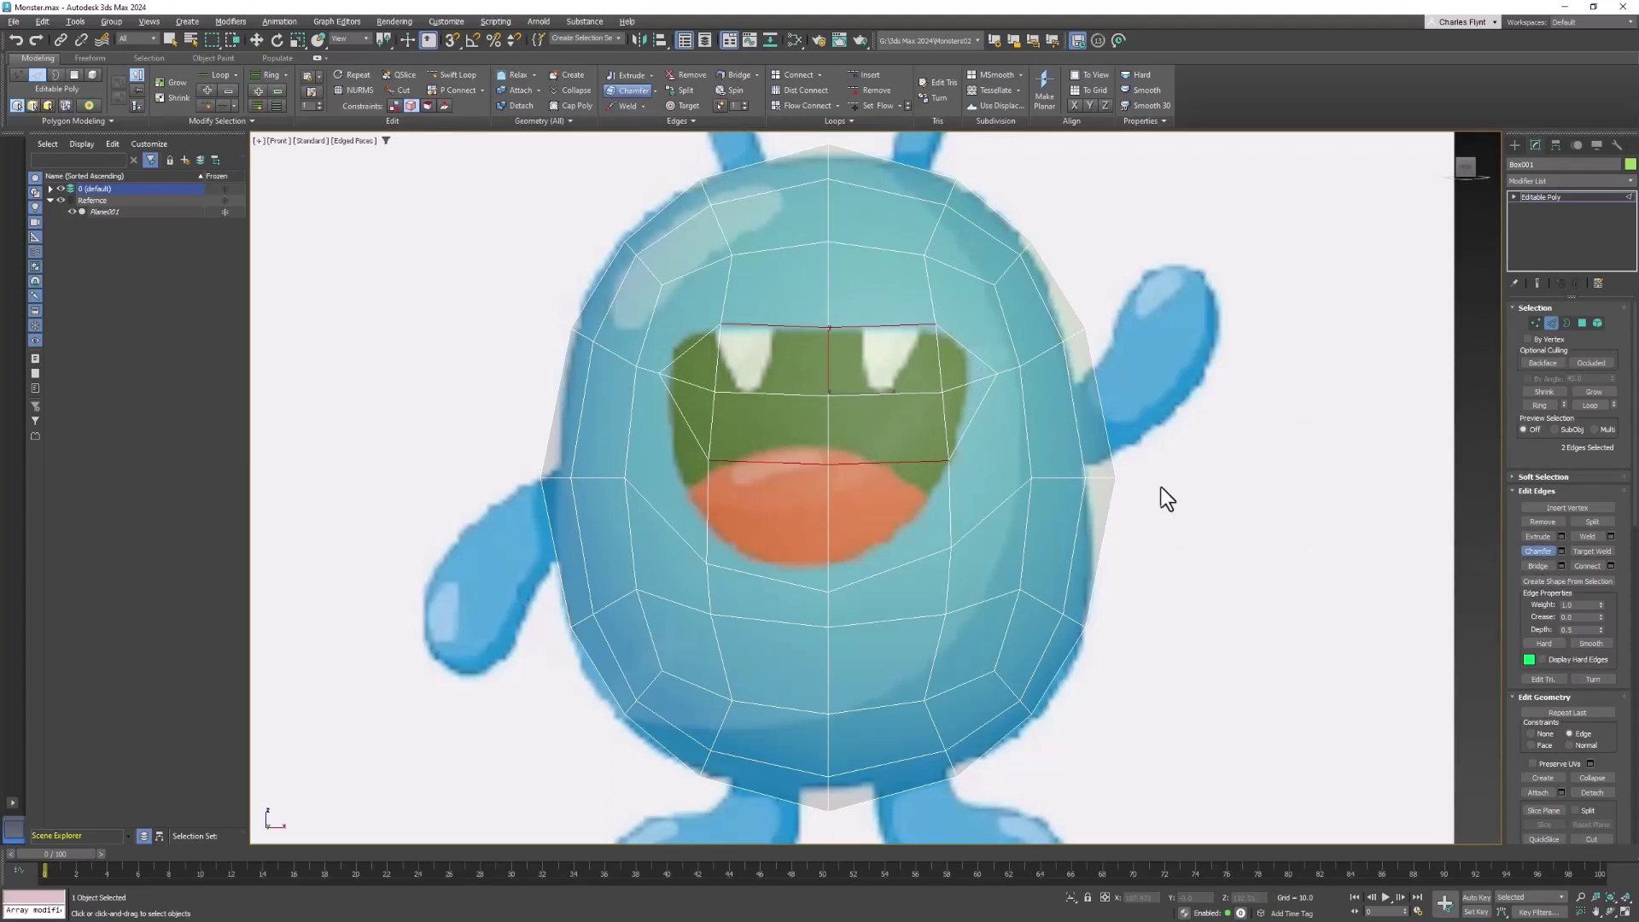
key("w")
Step: Delete the eight polygons covering the mouth, including the side triangles, and return to vertex editing
left_click(1581, 321)
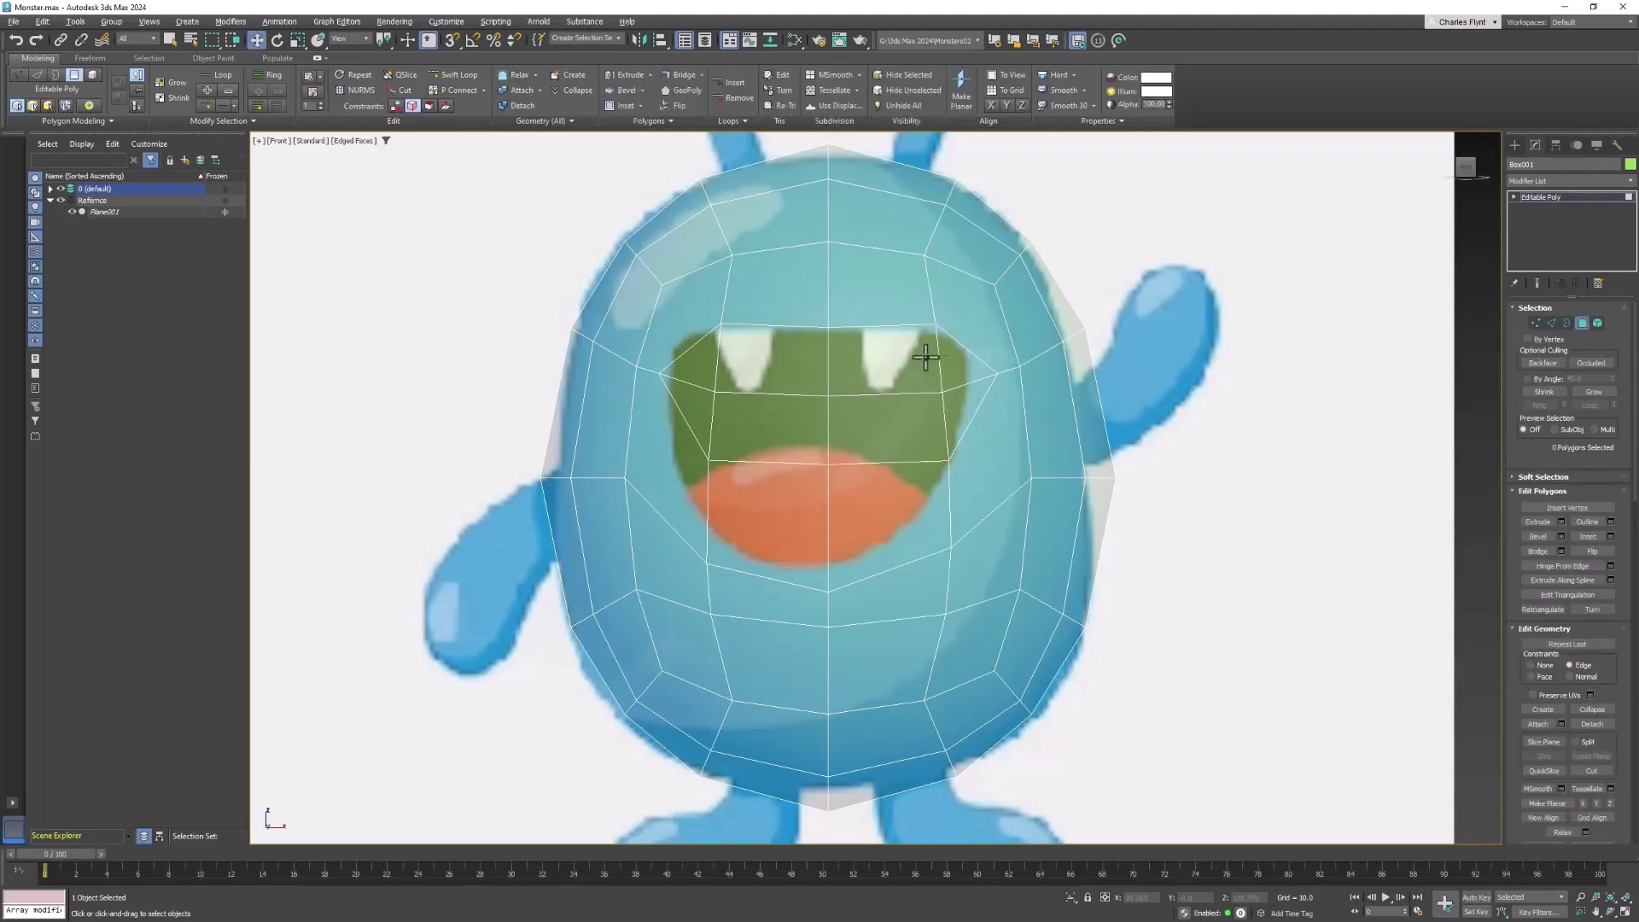
left_click(911, 362)
left_click(792, 376, "ctrl")
left_click(781, 431, "ctrl")
left_click(892, 433, "ctrl")
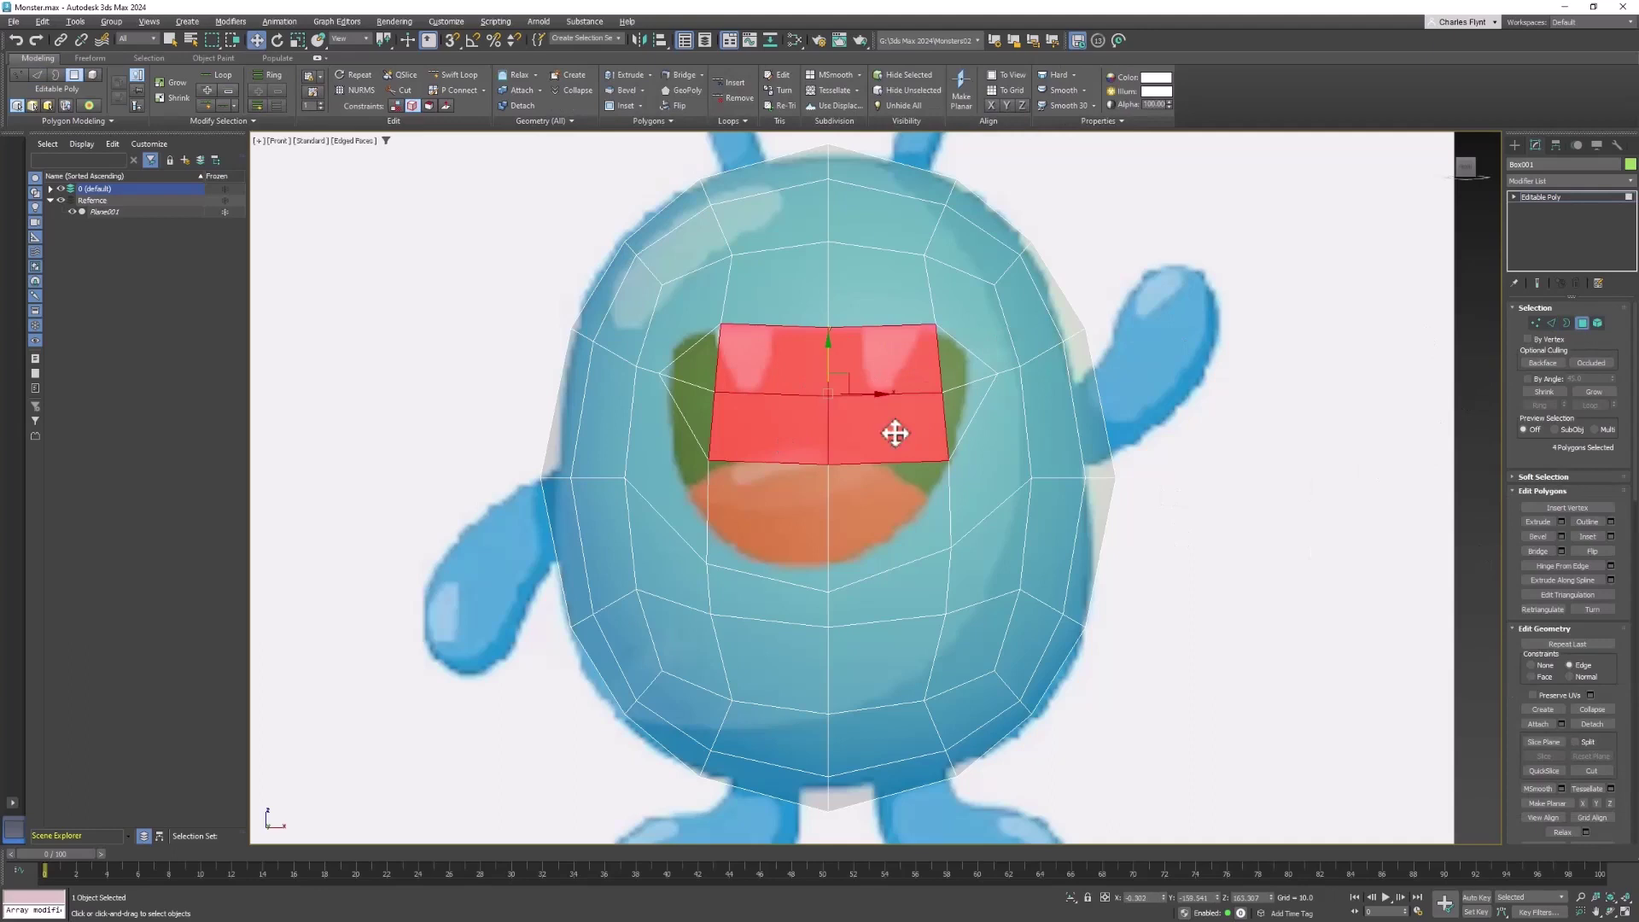
left_click(958, 380, "ctrl")
left_click(970, 413, "ctrl")
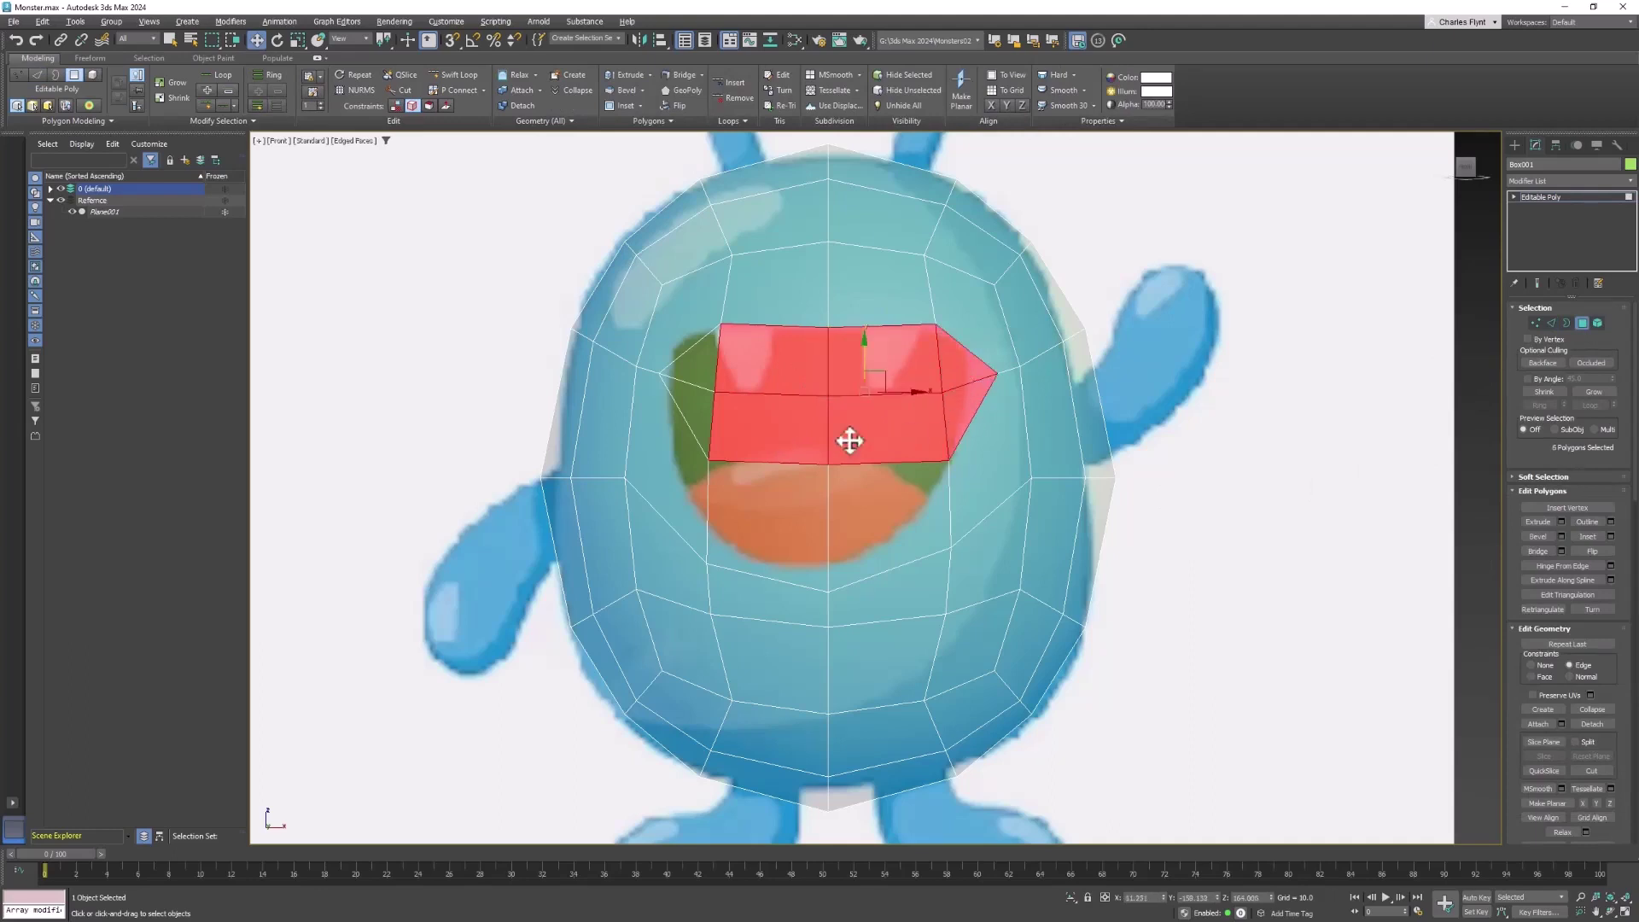
left_click(700, 415, "ctrl")
left_click(716, 364, "ctrl")
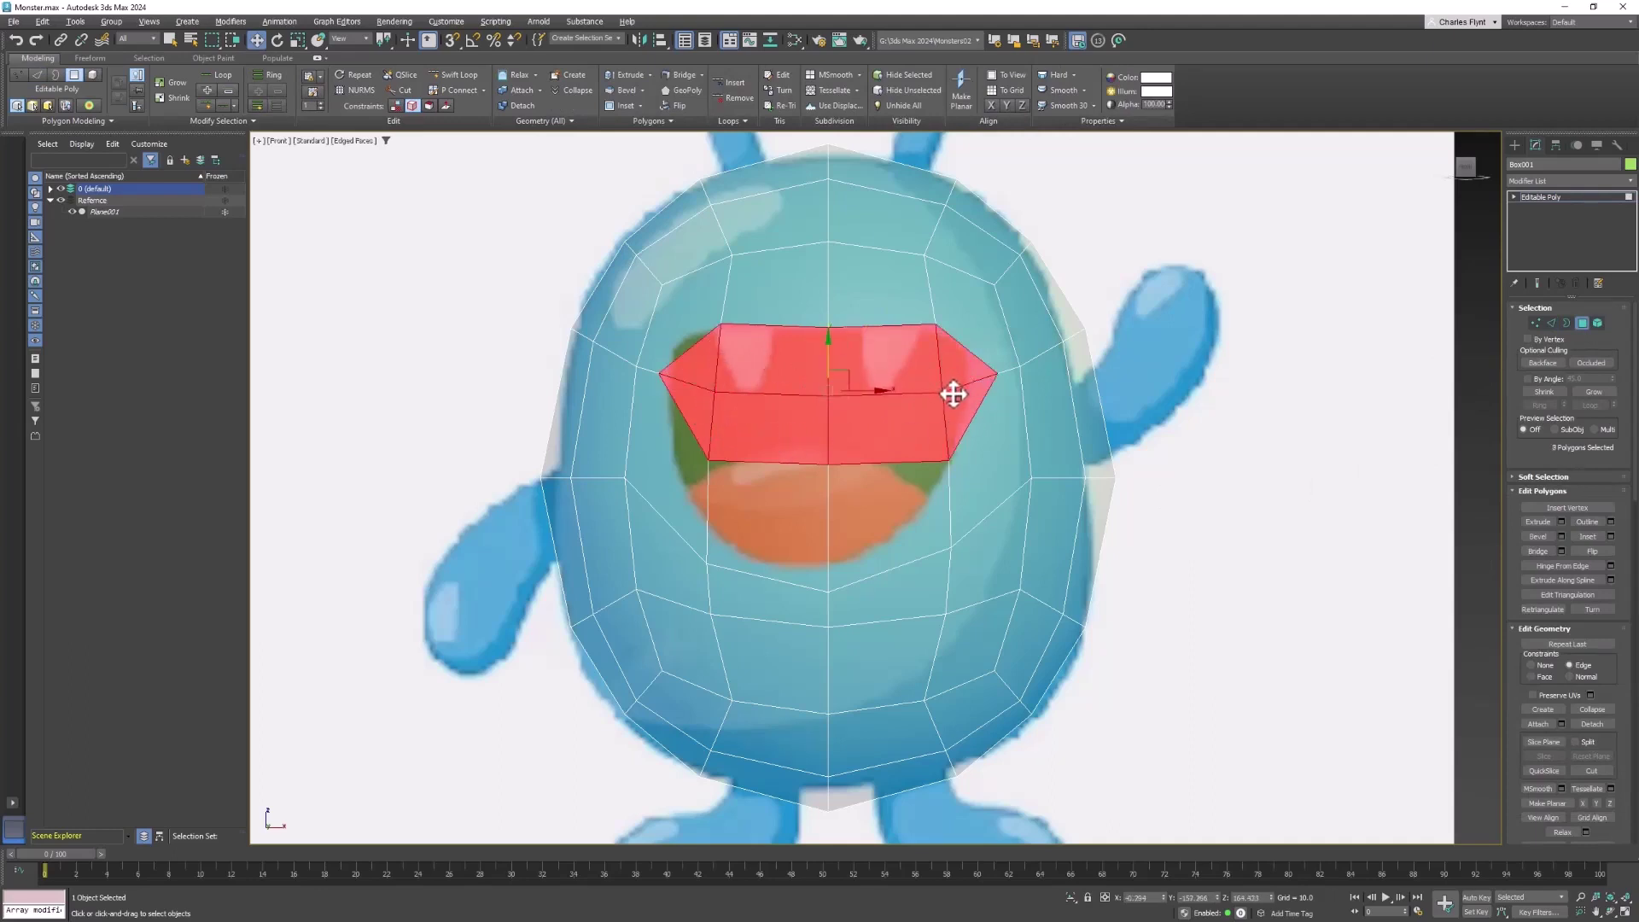
key("Delete")
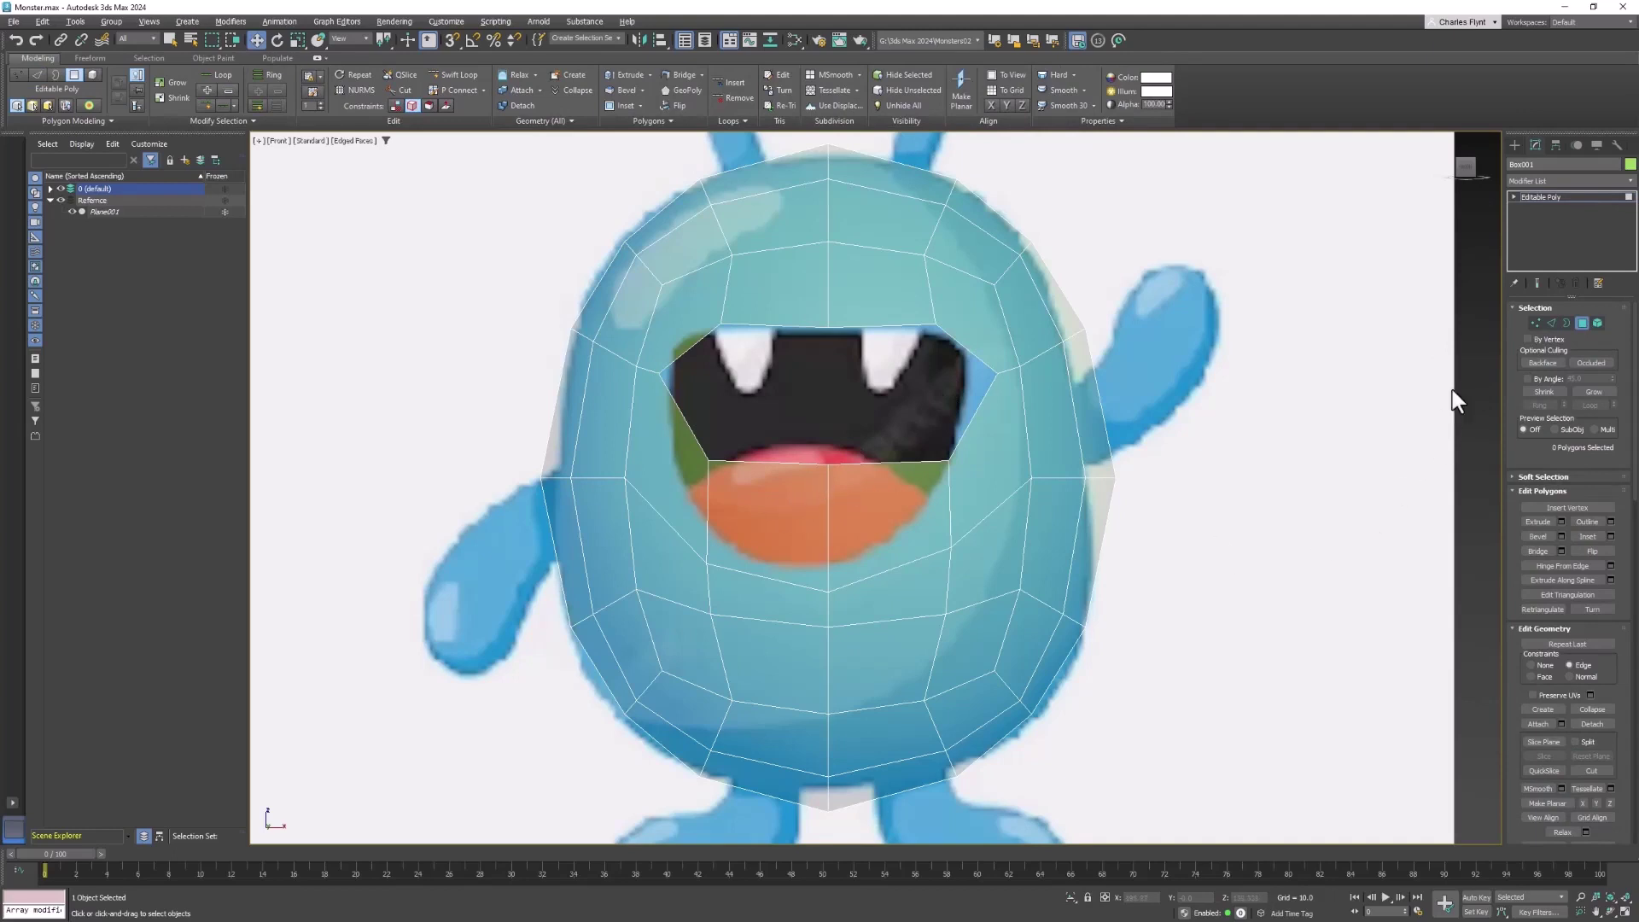
left_click(1542, 317)
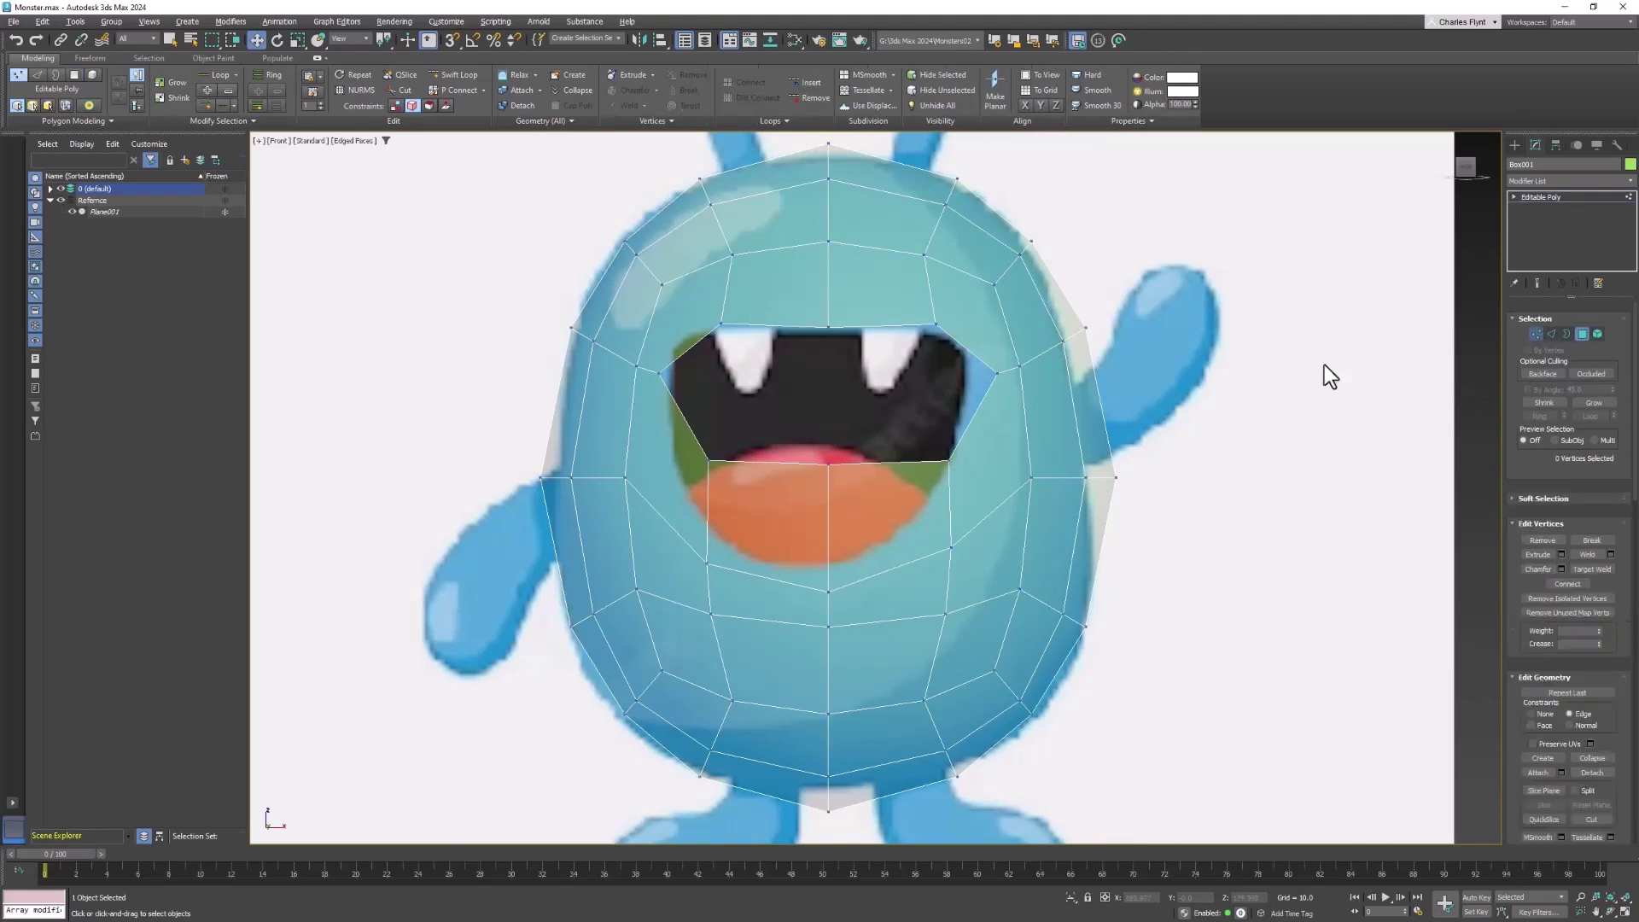
left_click(828, 460)
left_click_drag(828, 457, 827, 565)
left_click(711, 464)
left_click_drag(729, 443, 708, 504)
key("ctrl+z")
key("ctrl+z")
key("ctrl+z")
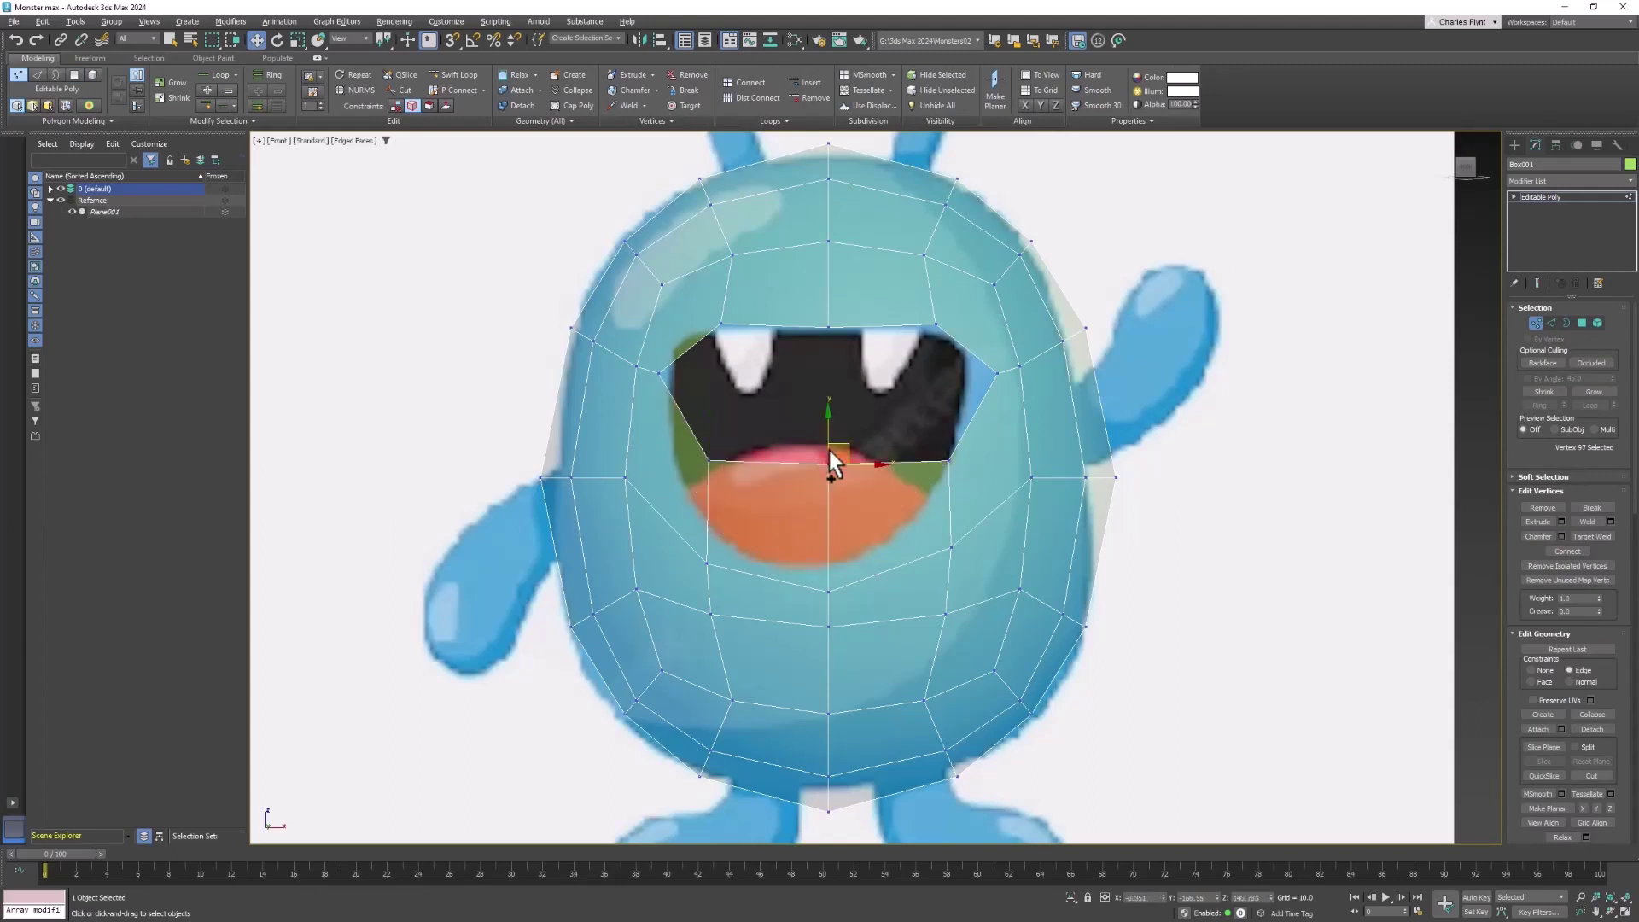
key("ctrl+z")
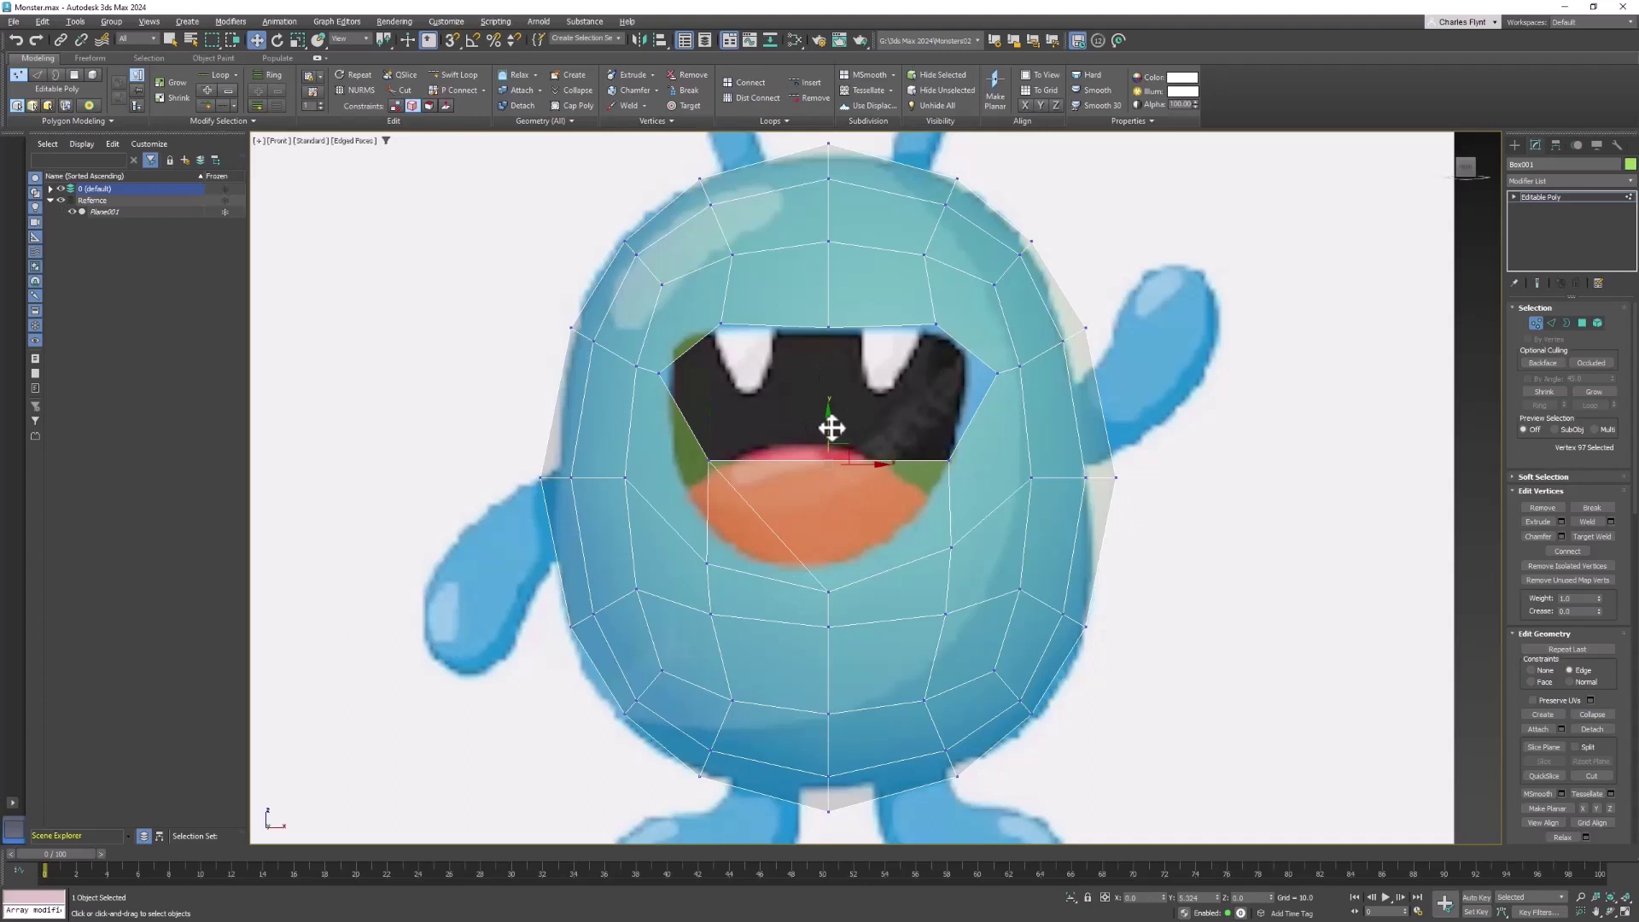
key("ctrl+z")
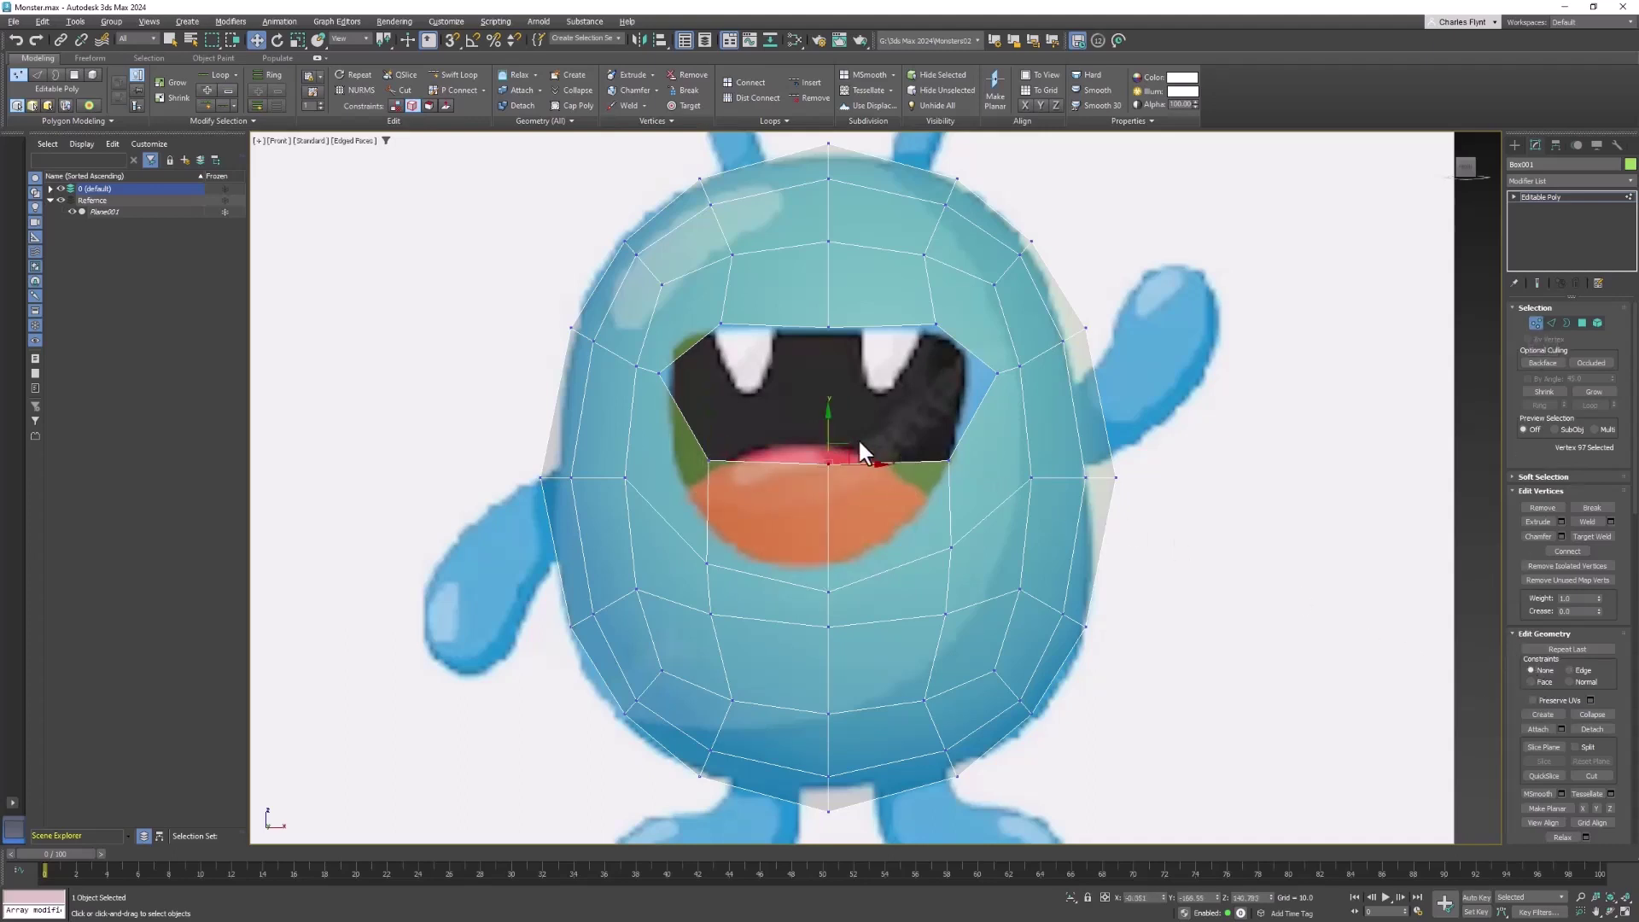
Step: With constraints set to None, move the mouth opening's lower centre vertex up slightly and its upper centre vertex down slightly
left_click_drag(834, 438, 835, 415)
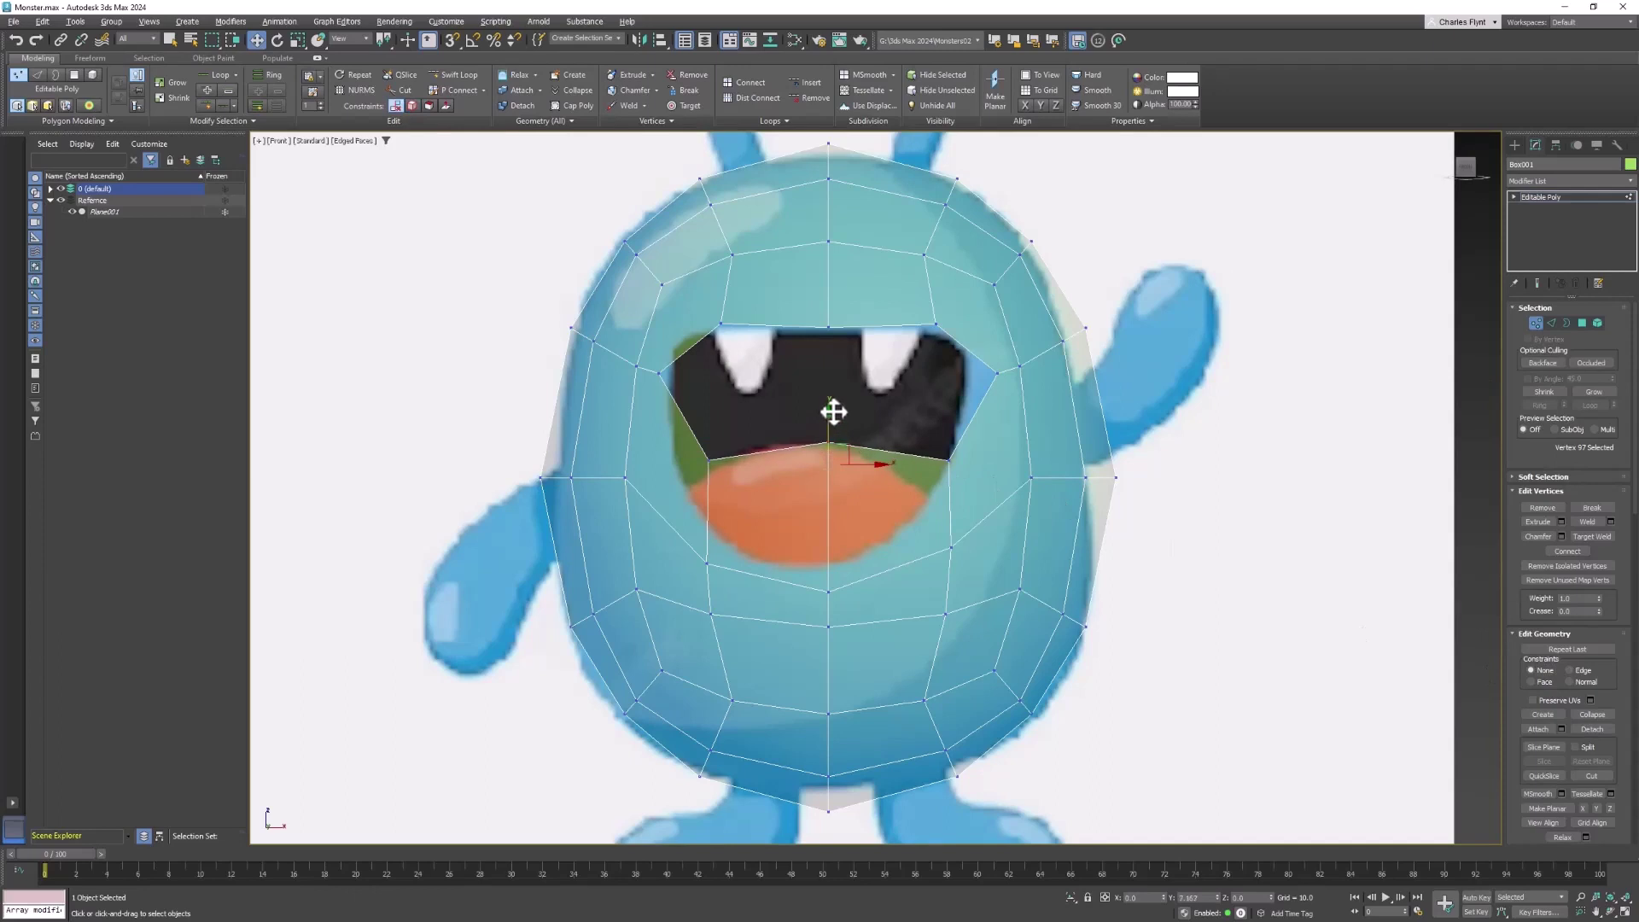
left_click(827, 323)
left_click_drag(826, 315, 826, 339)
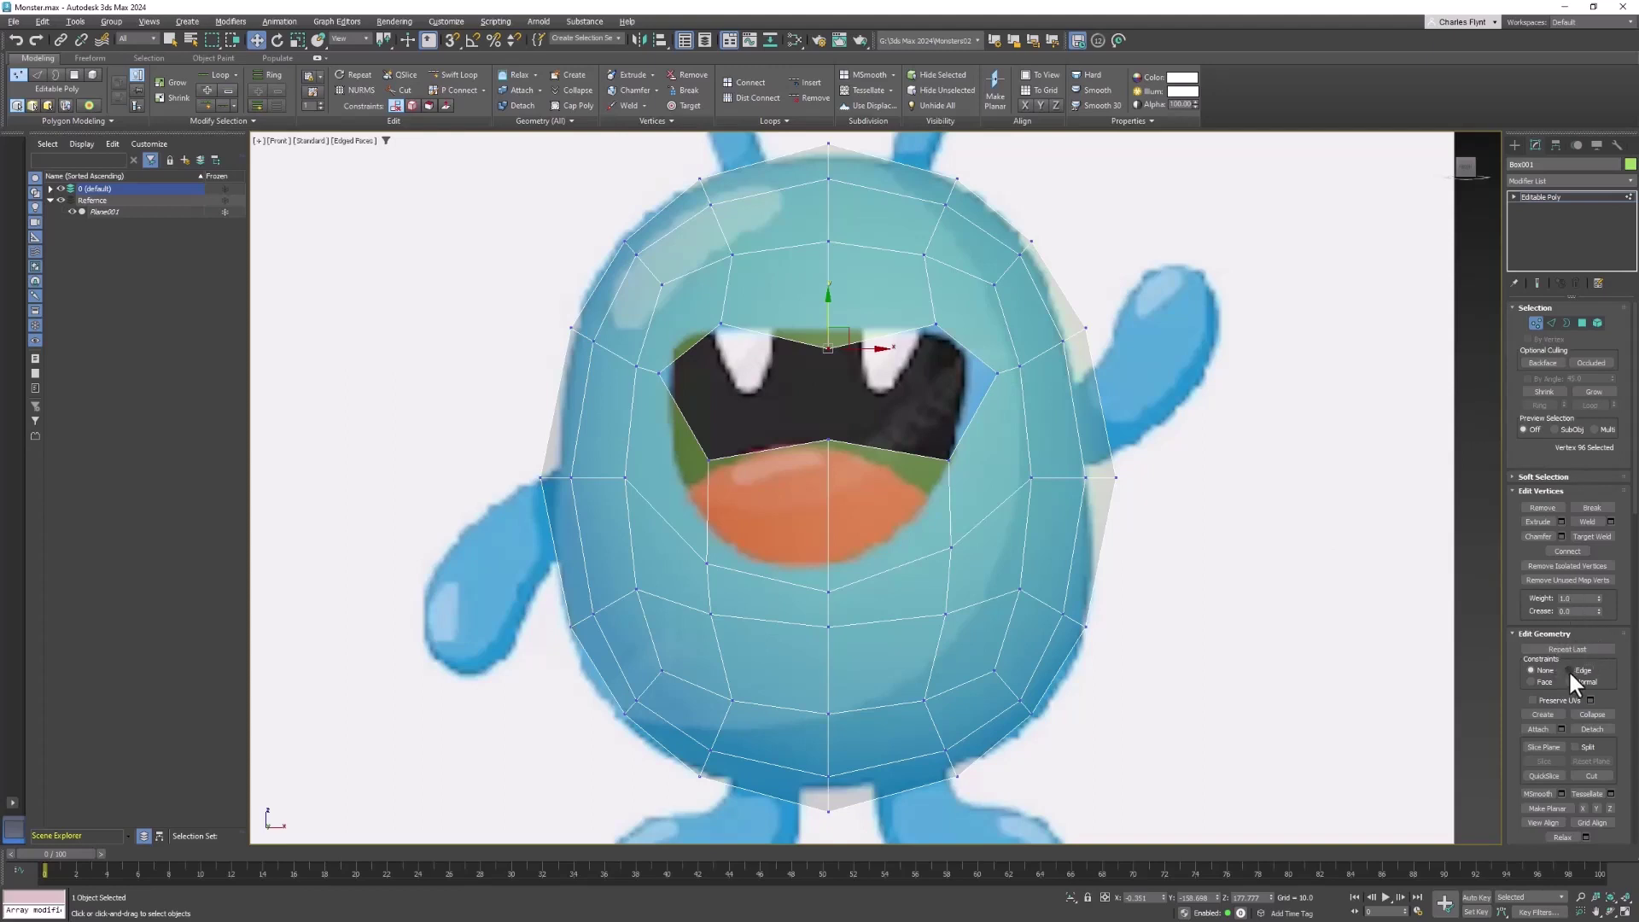
Step: With the Edge constraint, slide the mouth opening's three lower vertices down toward the bottom outline of the reference mouth
left_click(827, 436)
left_click_drag(827, 434, 821, 538)
left_click(708, 459)
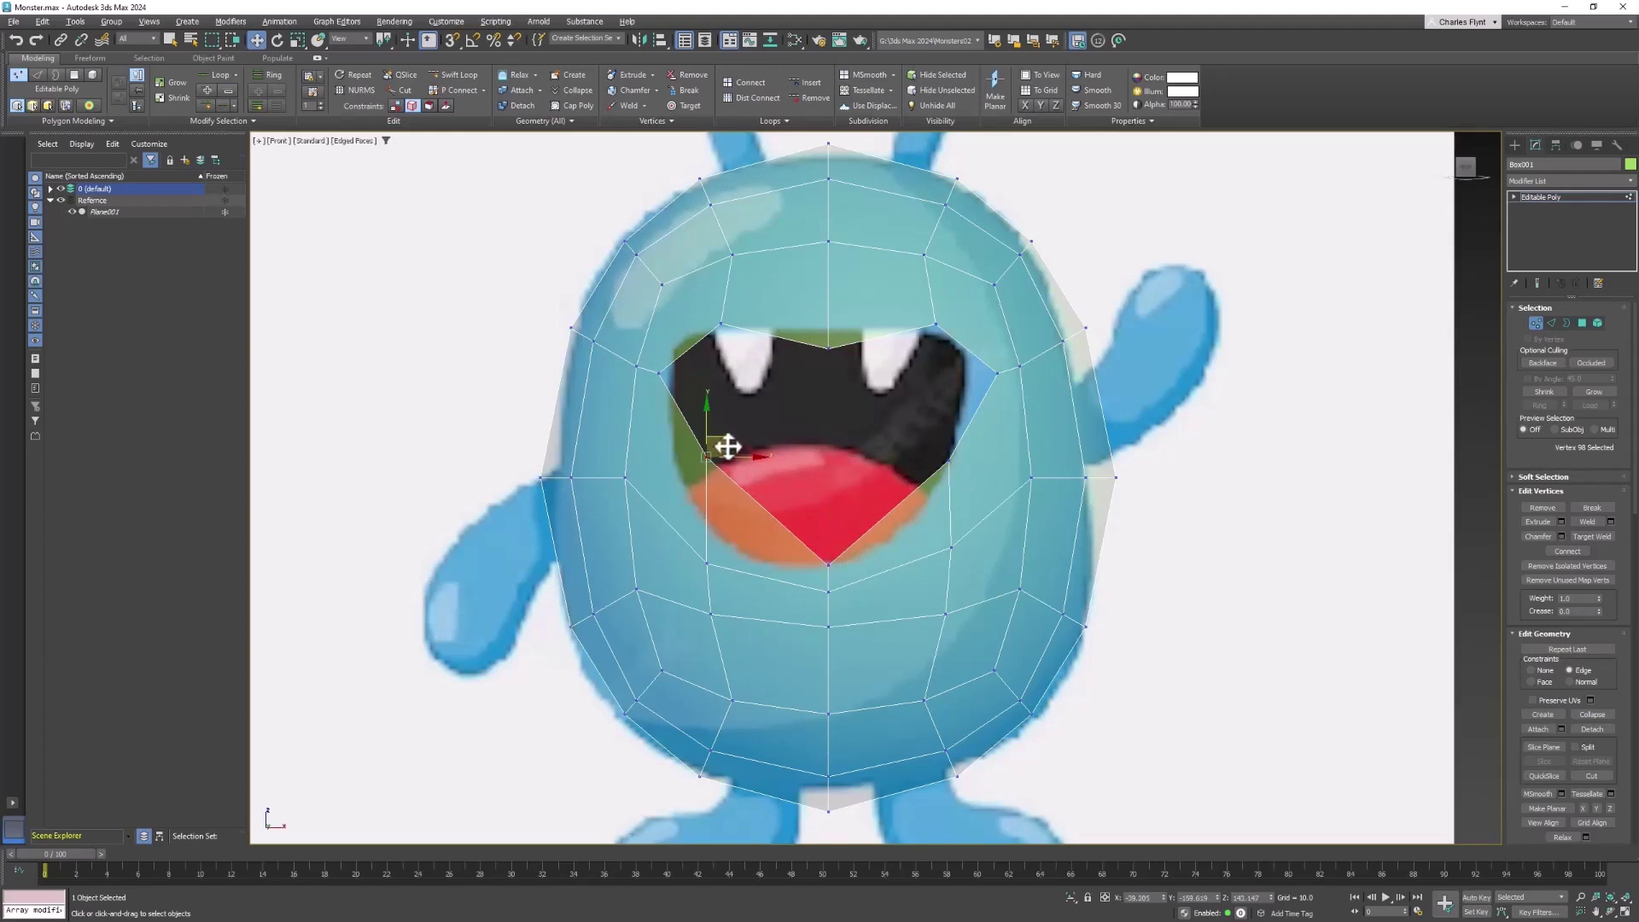
left_click_drag(728, 443, 716, 516)
left_click(958, 462)
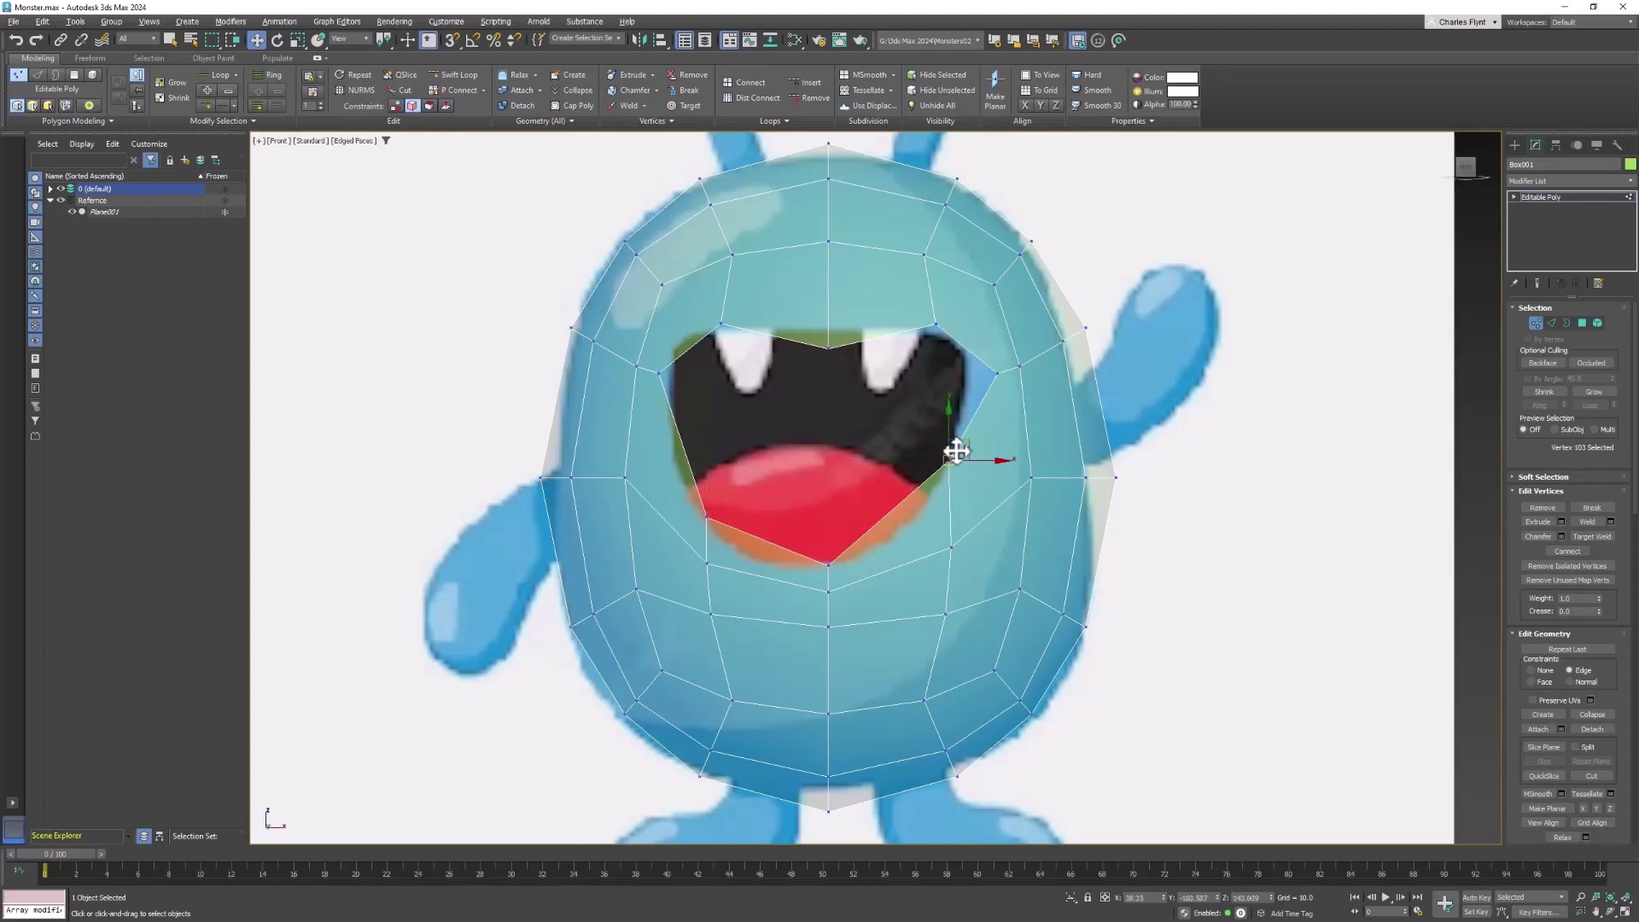
left_click_drag(951, 446, 954, 474)
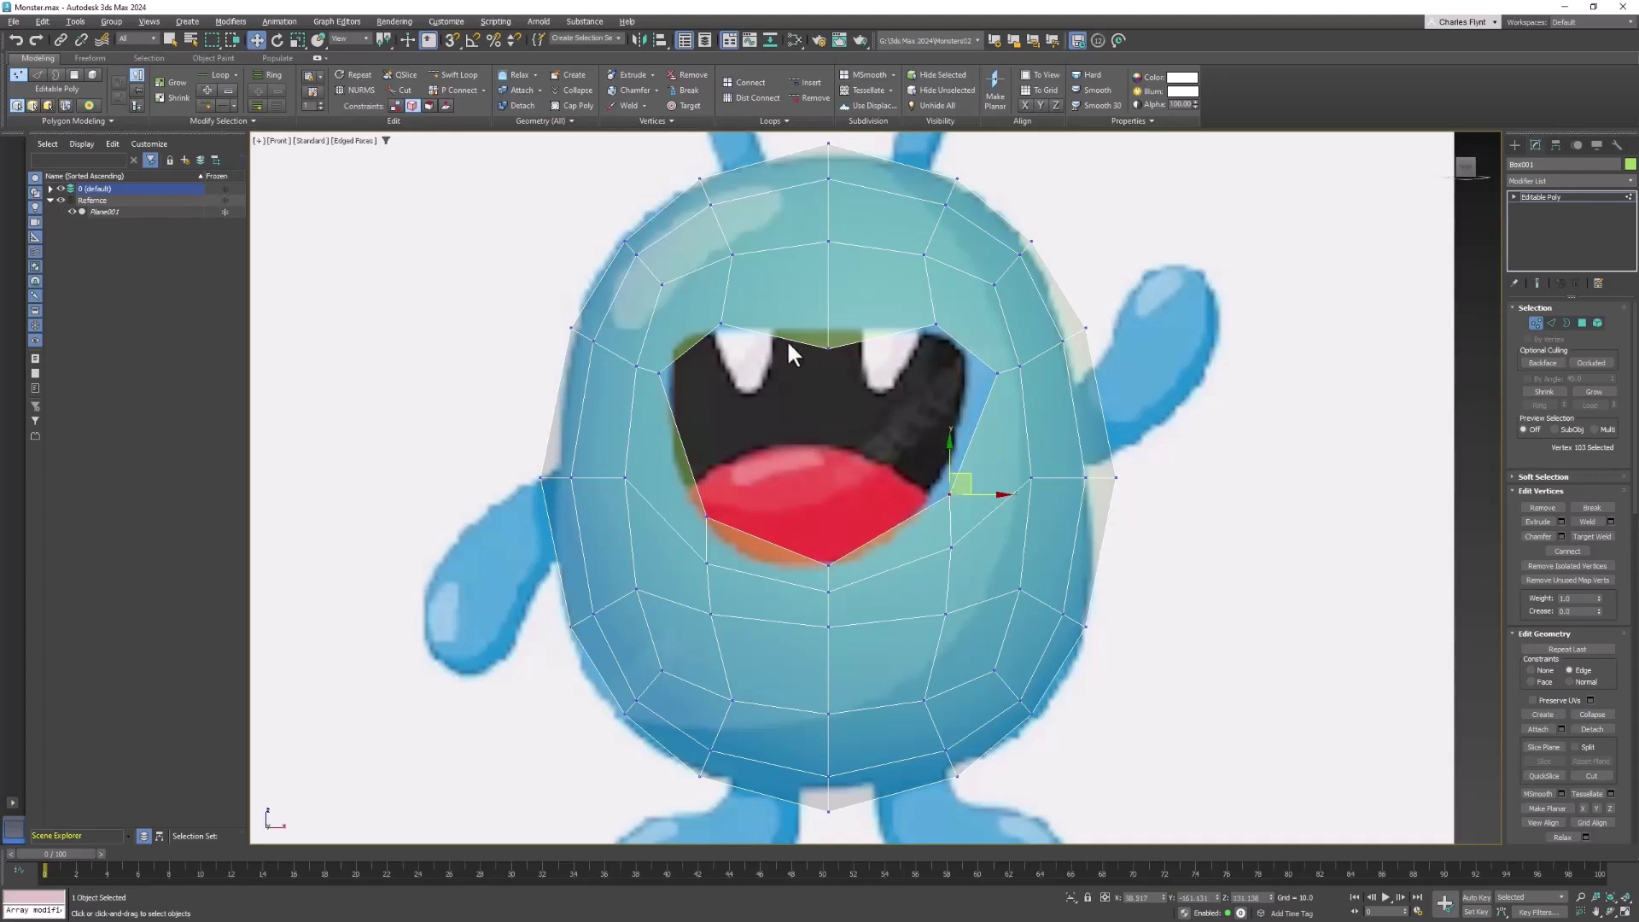
Step: Raise the mouth opening's upper centre vertex, then with constraints set to None move both upper corner vertices onto the reference mouth's corners
left_click(829, 346)
left_click_drag(832, 316, 832, 304)
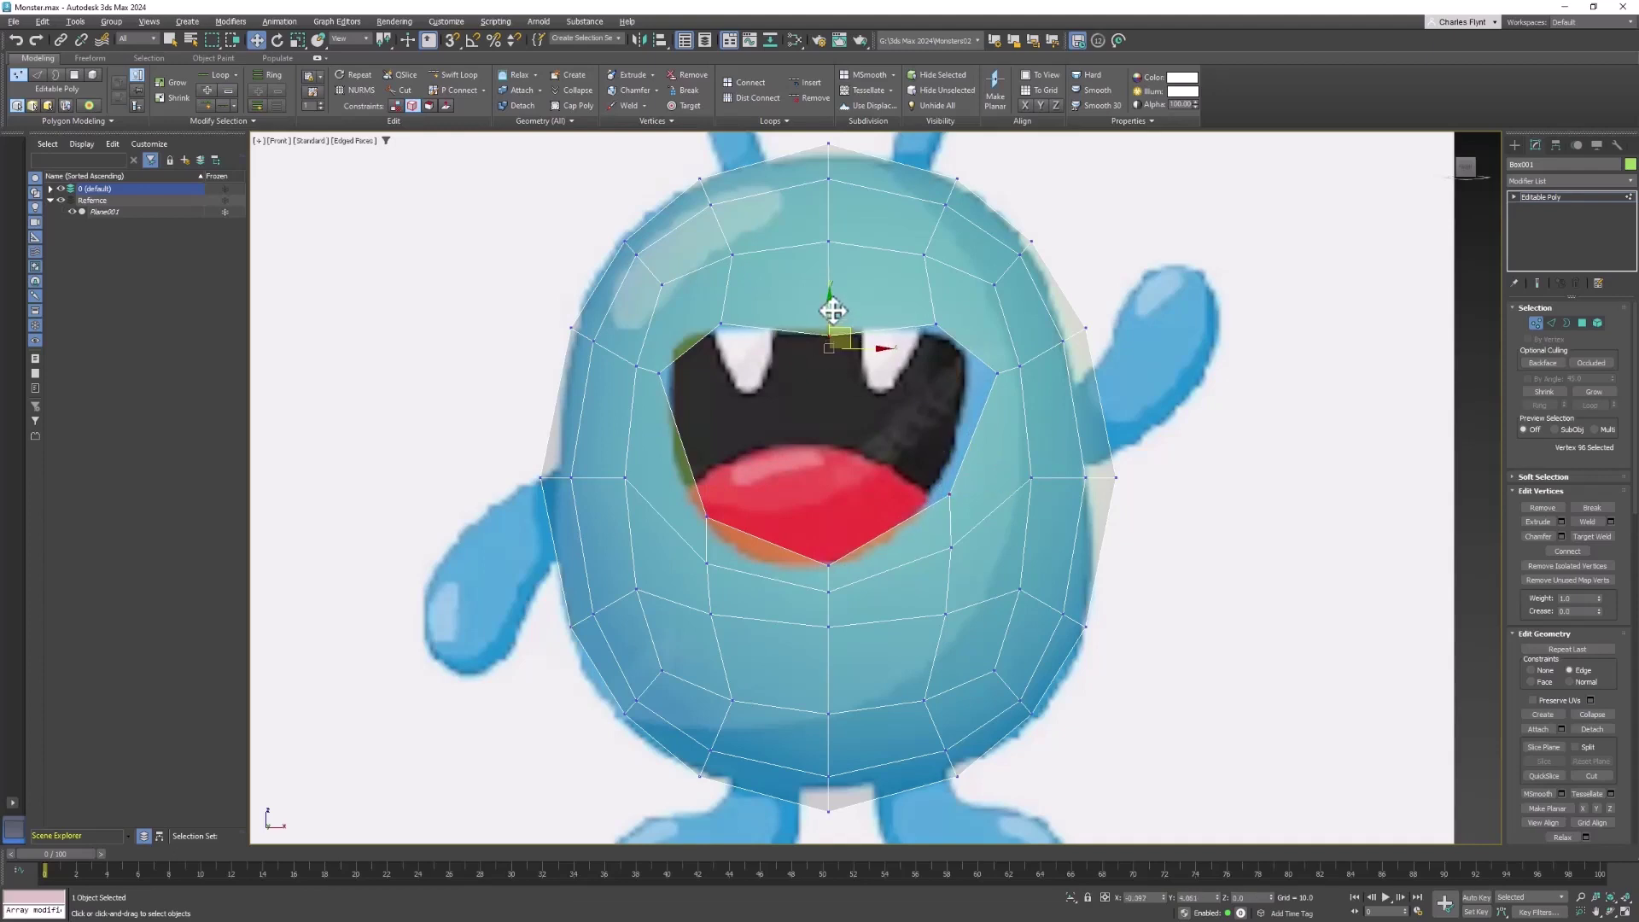
left_click(659, 373)
mouse_move(662, 345)
left_mouse_down()
mouse_move(662, 329)
mouse_move(721, 355)
mouse_move(686, 328)
mouse_move(692, 343)
left_mouse_up()
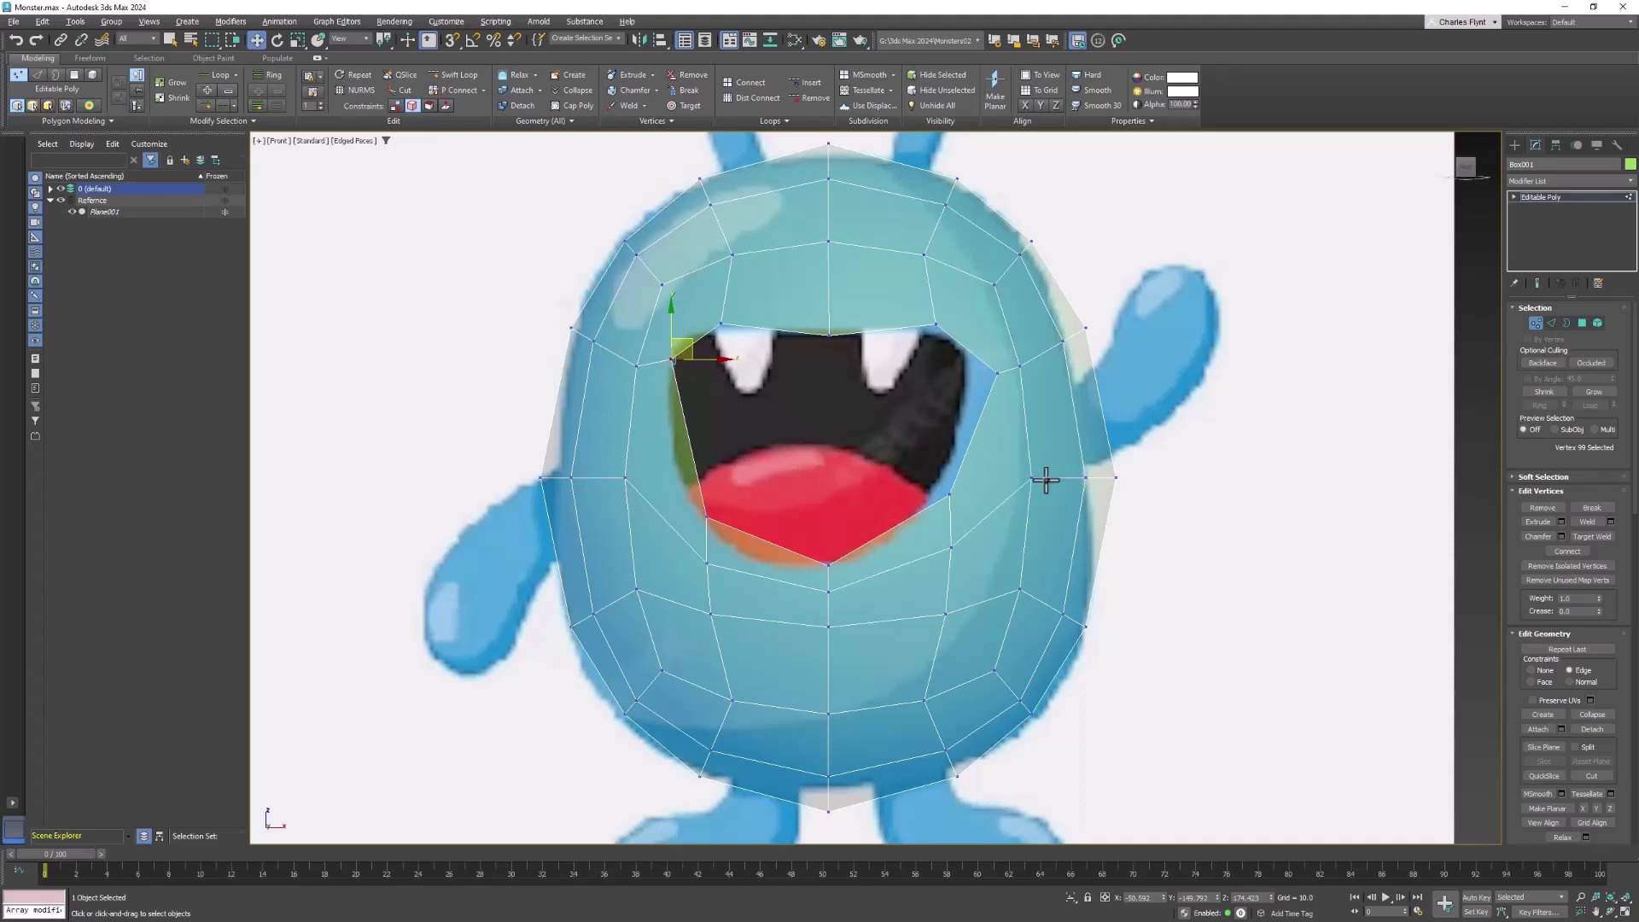
left_click(1530, 671)
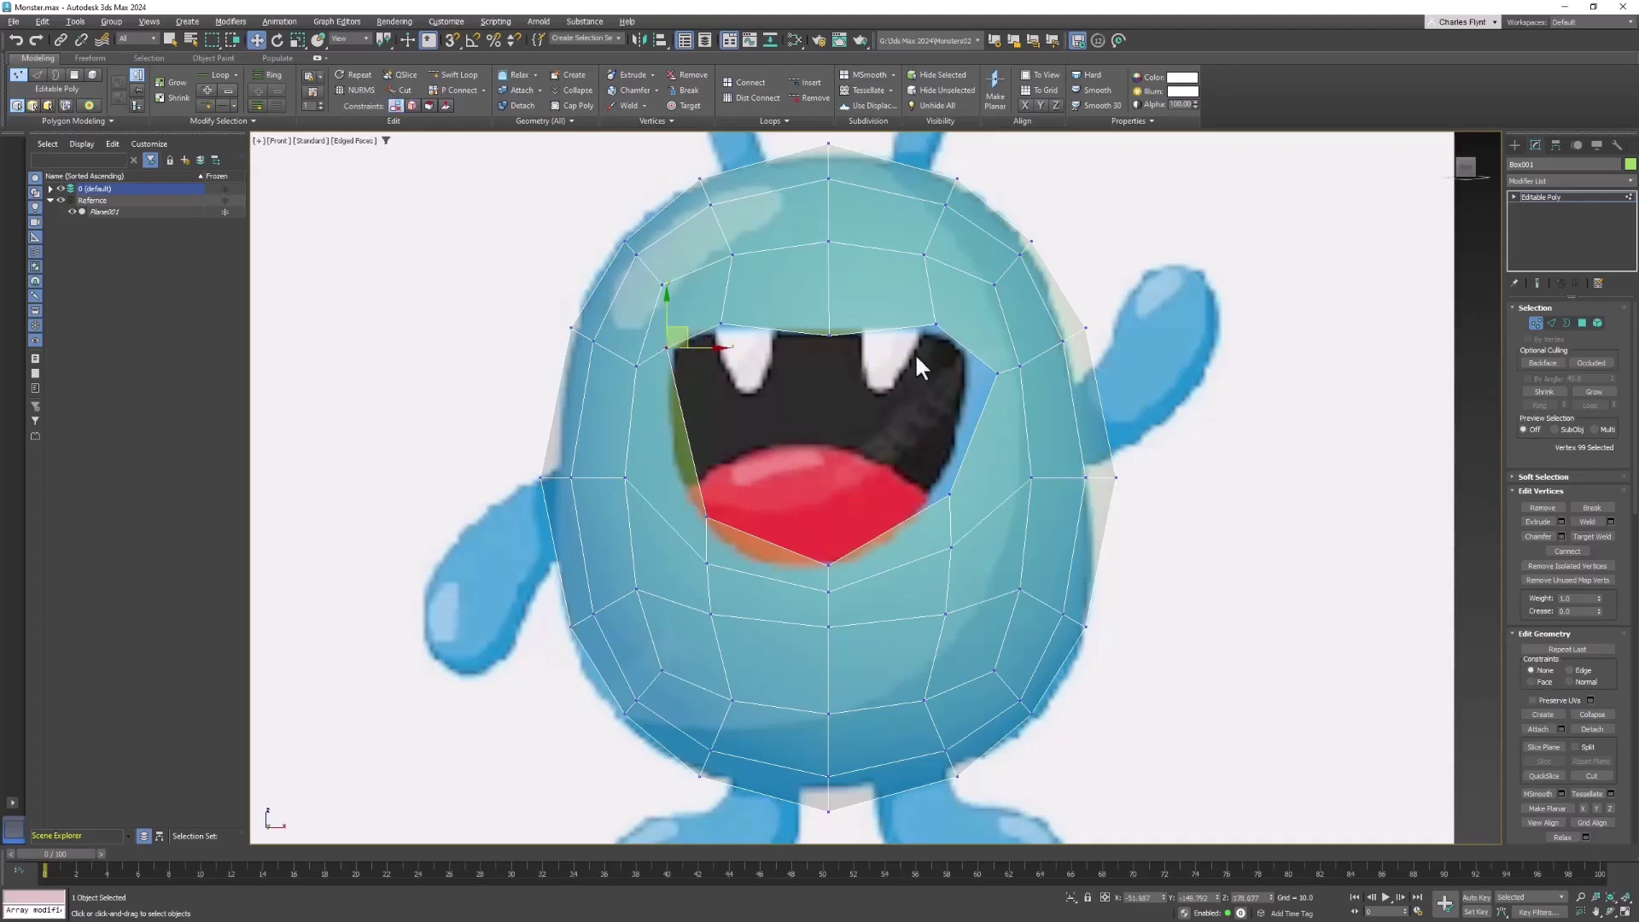
left_click(996, 373)
left_click_drag(1001, 341, 977, 318)
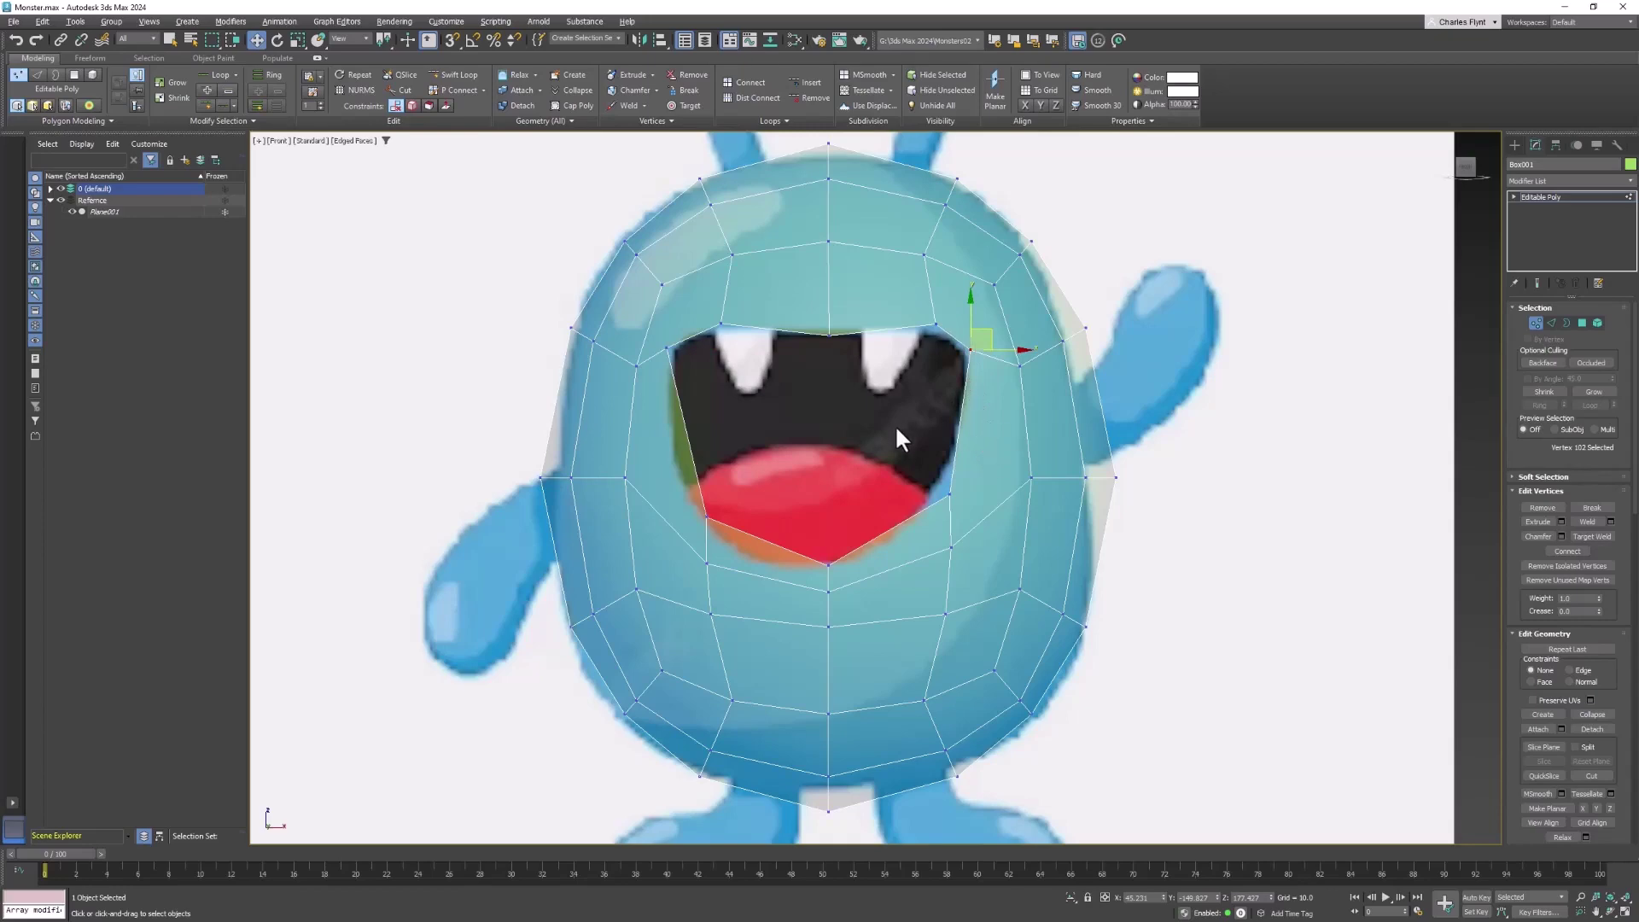
Step: Adjust the depth of the mouth opening's two upper corner vertices from the side so they follow the body's curvature
scroll(895, 436, "up", 2)
middle_click_drag(888, 432, 845, 401, "alt")
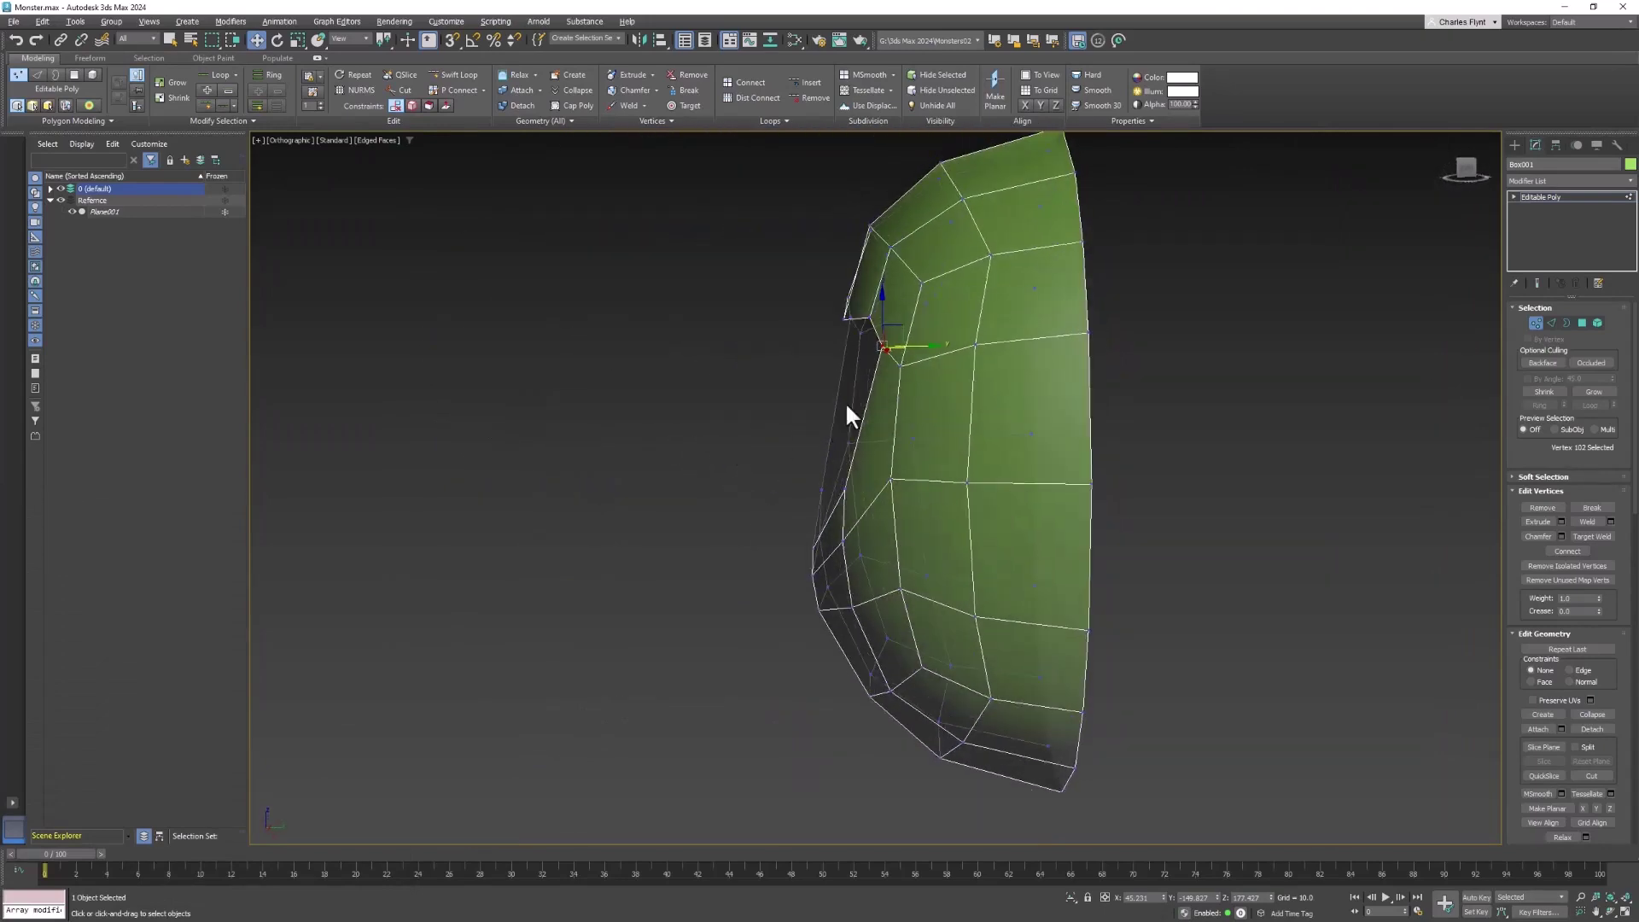
left_click_drag(929, 347, 926, 347)
middle_click_drag(876, 366, 1070, 406, "alt")
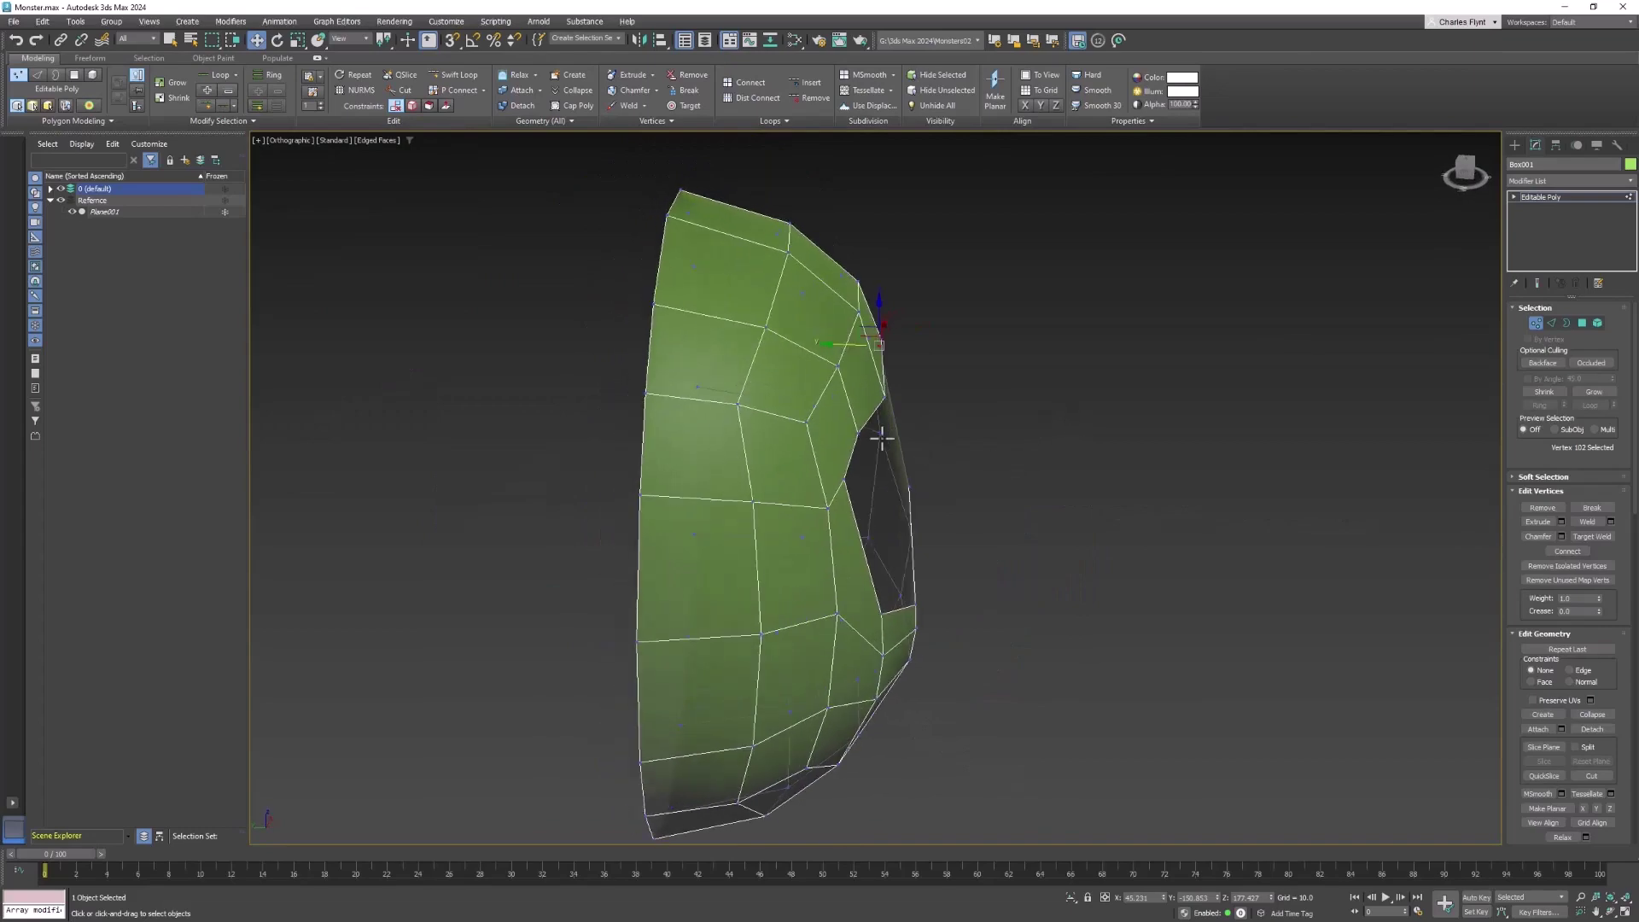
left_click(844, 468)
middle_click_drag(934, 422, 800, 431, "alt")
middle_click_drag(970, 500, 832, 423, "alt")
key("f")
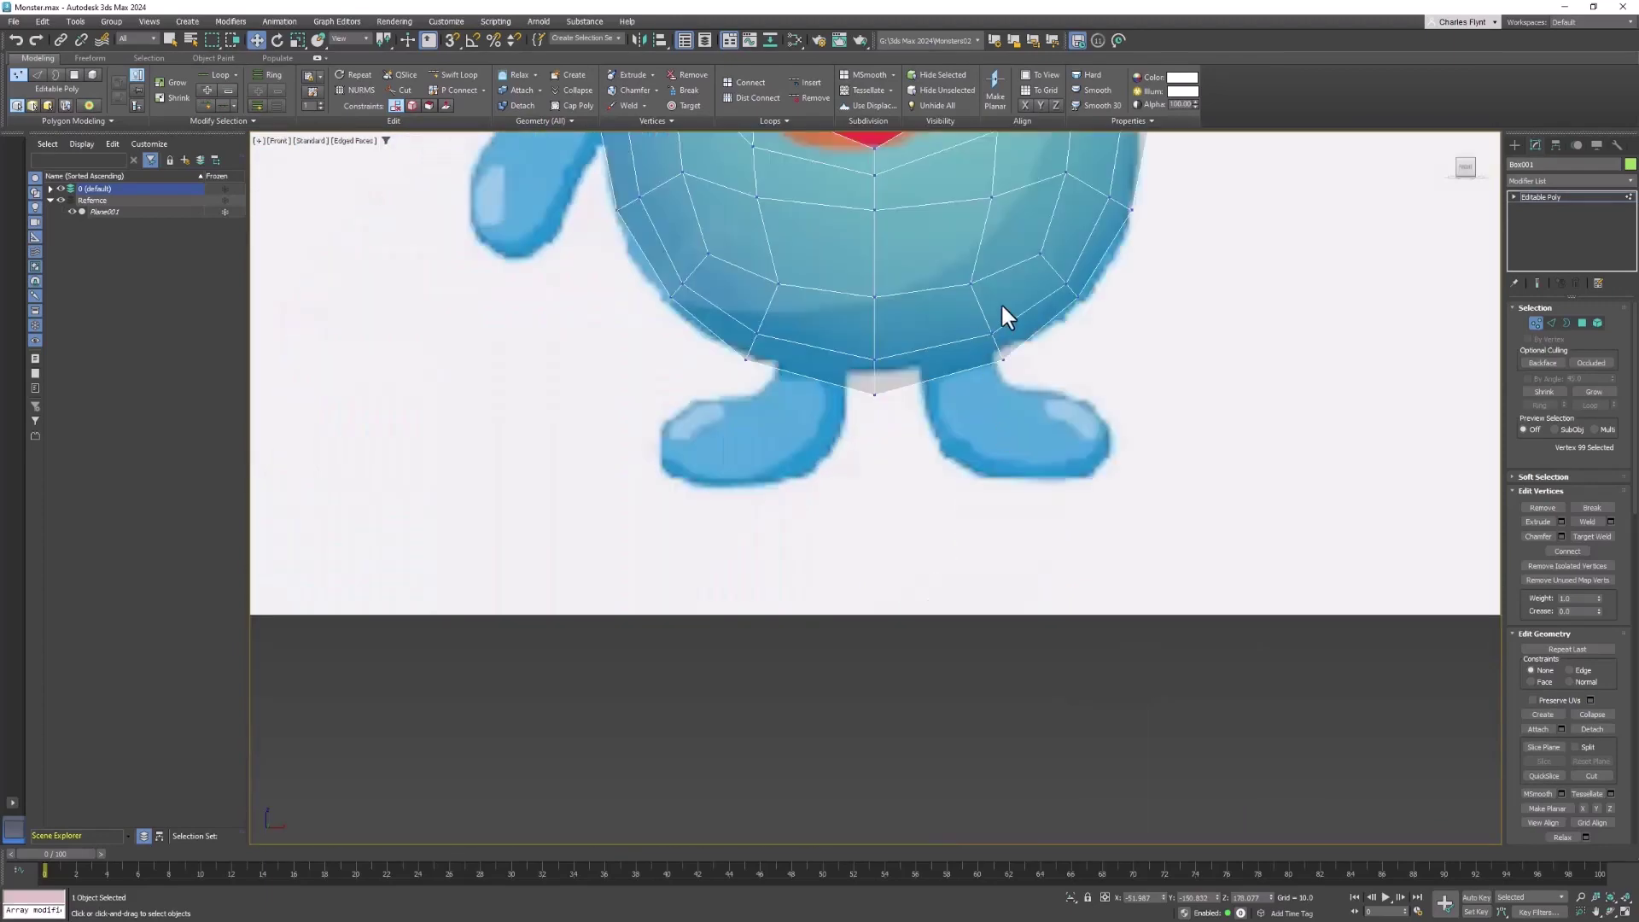
scroll(1002, 530, "down", 2)
scroll(976, 470, "down", 2)
scroll(976, 468, "up", 4)
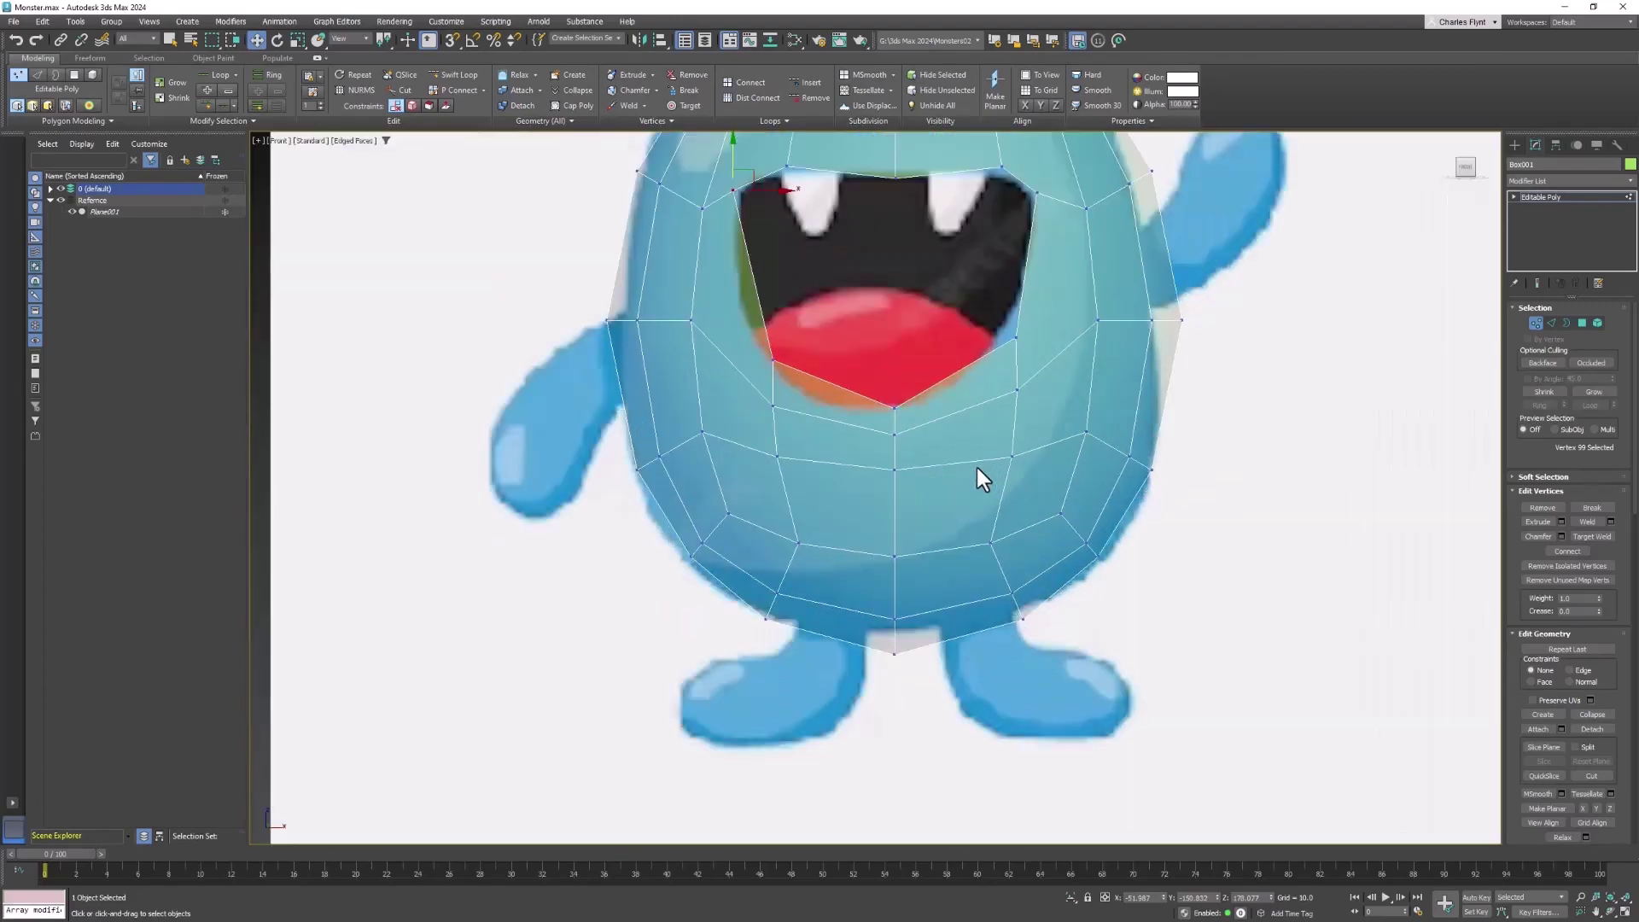
middle_click_drag(977, 468, 971, 568)
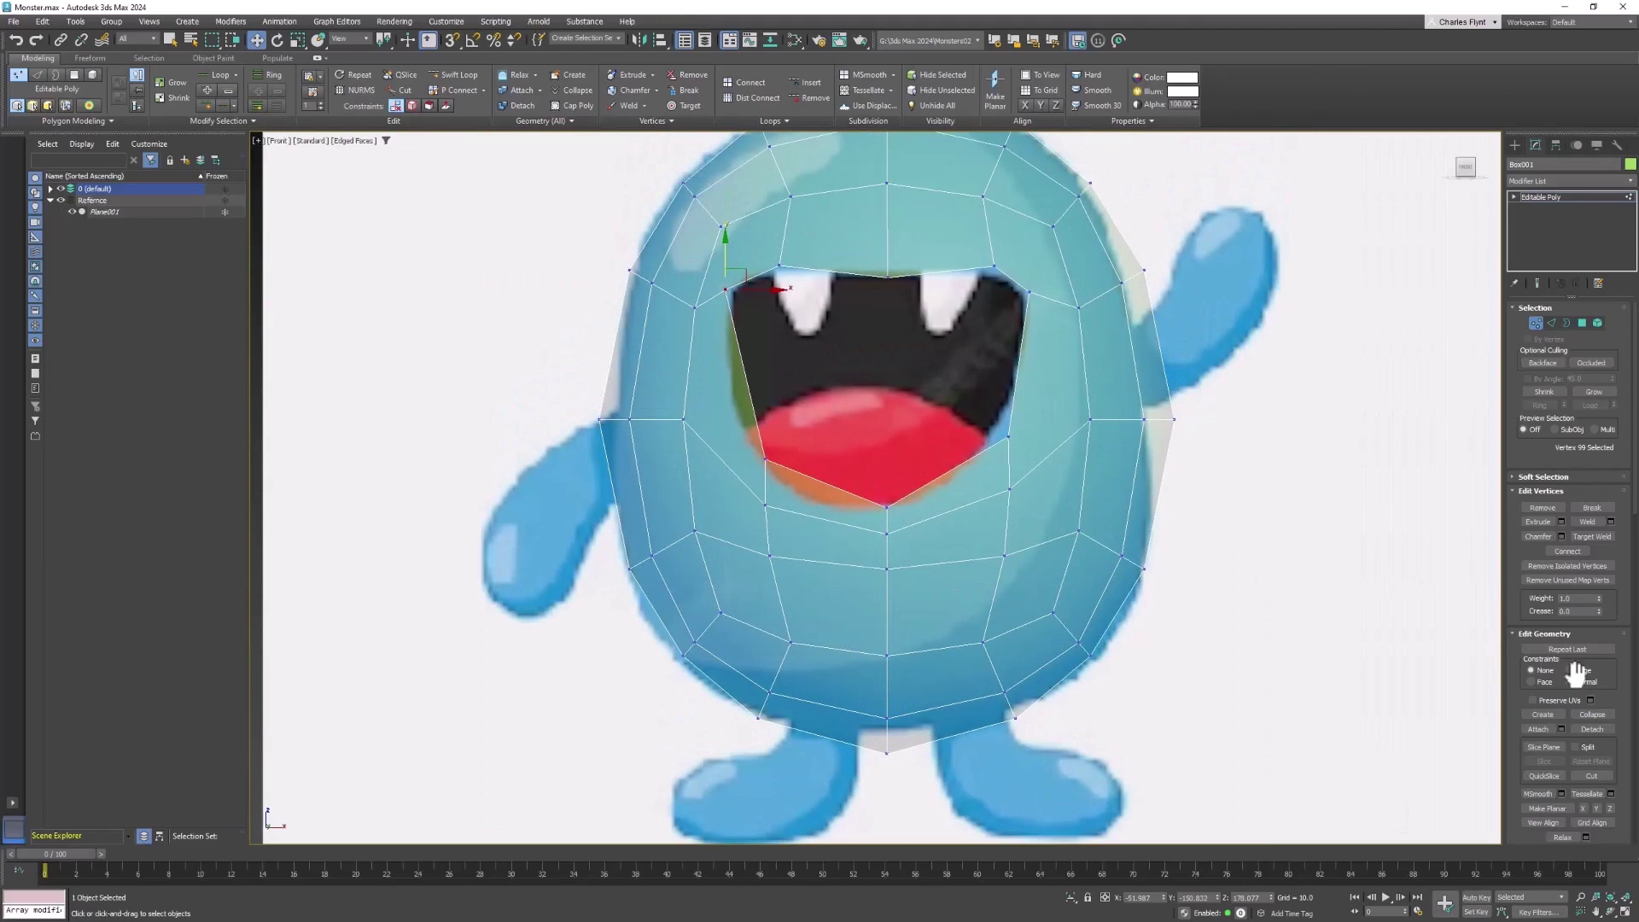
Step: With the Edge constraint, slide the two body vertices just beneath the mouth's lower corners slightly downward
left_click(1569, 670)
left_click(1012, 477)
left_click_drag(1011, 469, 1025, 484)
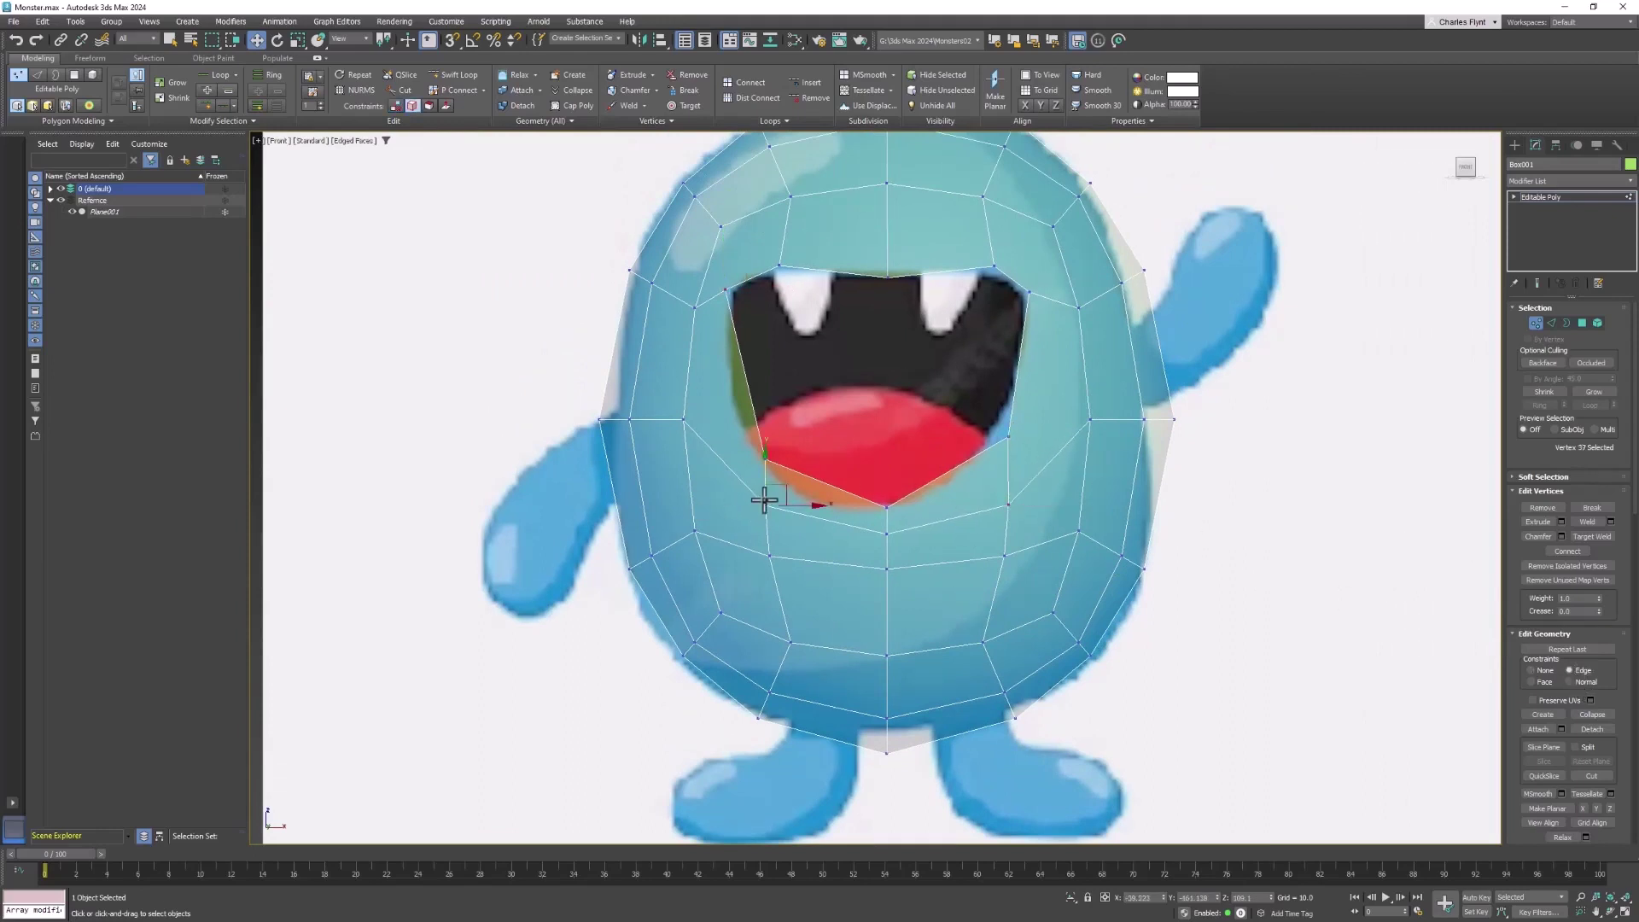
left_click_drag(761, 499, 762, 512)
Step: Slide the mouth opening's lower centre vertex slightly down and its left lower corner vertex outward toward the reference mouth outline
left_click_drag(886, 507, 884, 513)
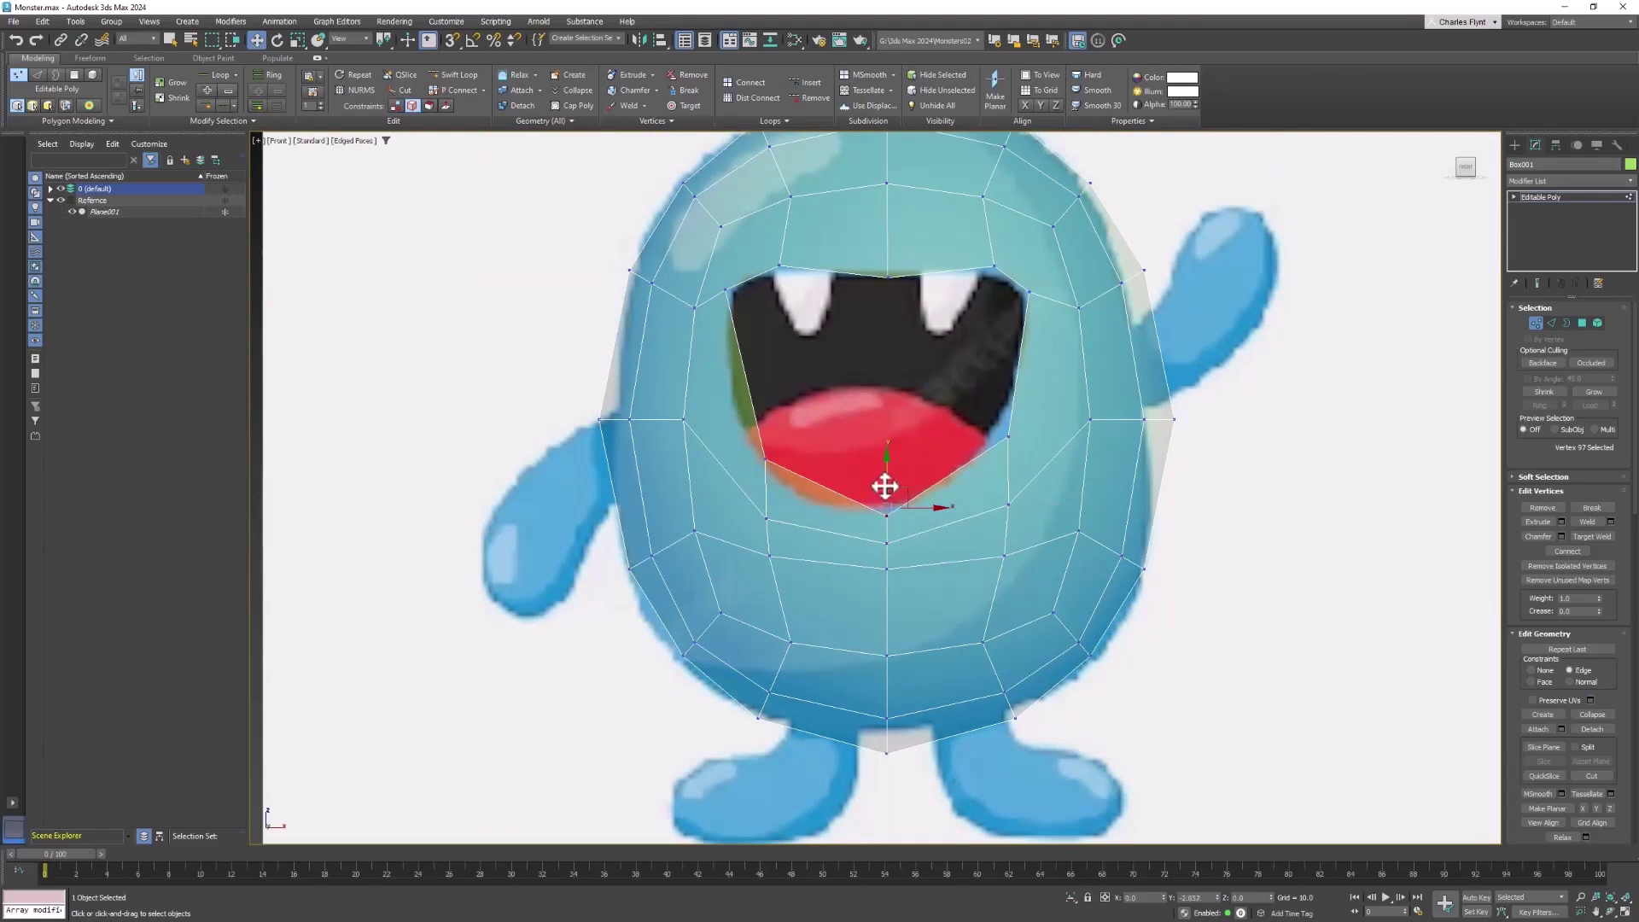
left_click(1010, 434)
left_click(772, 458)
mouse_move(773, 457)
left_mouse_down()
mouse_move(779, 420)
mouse_move(781, 448)
left_mouse_up()
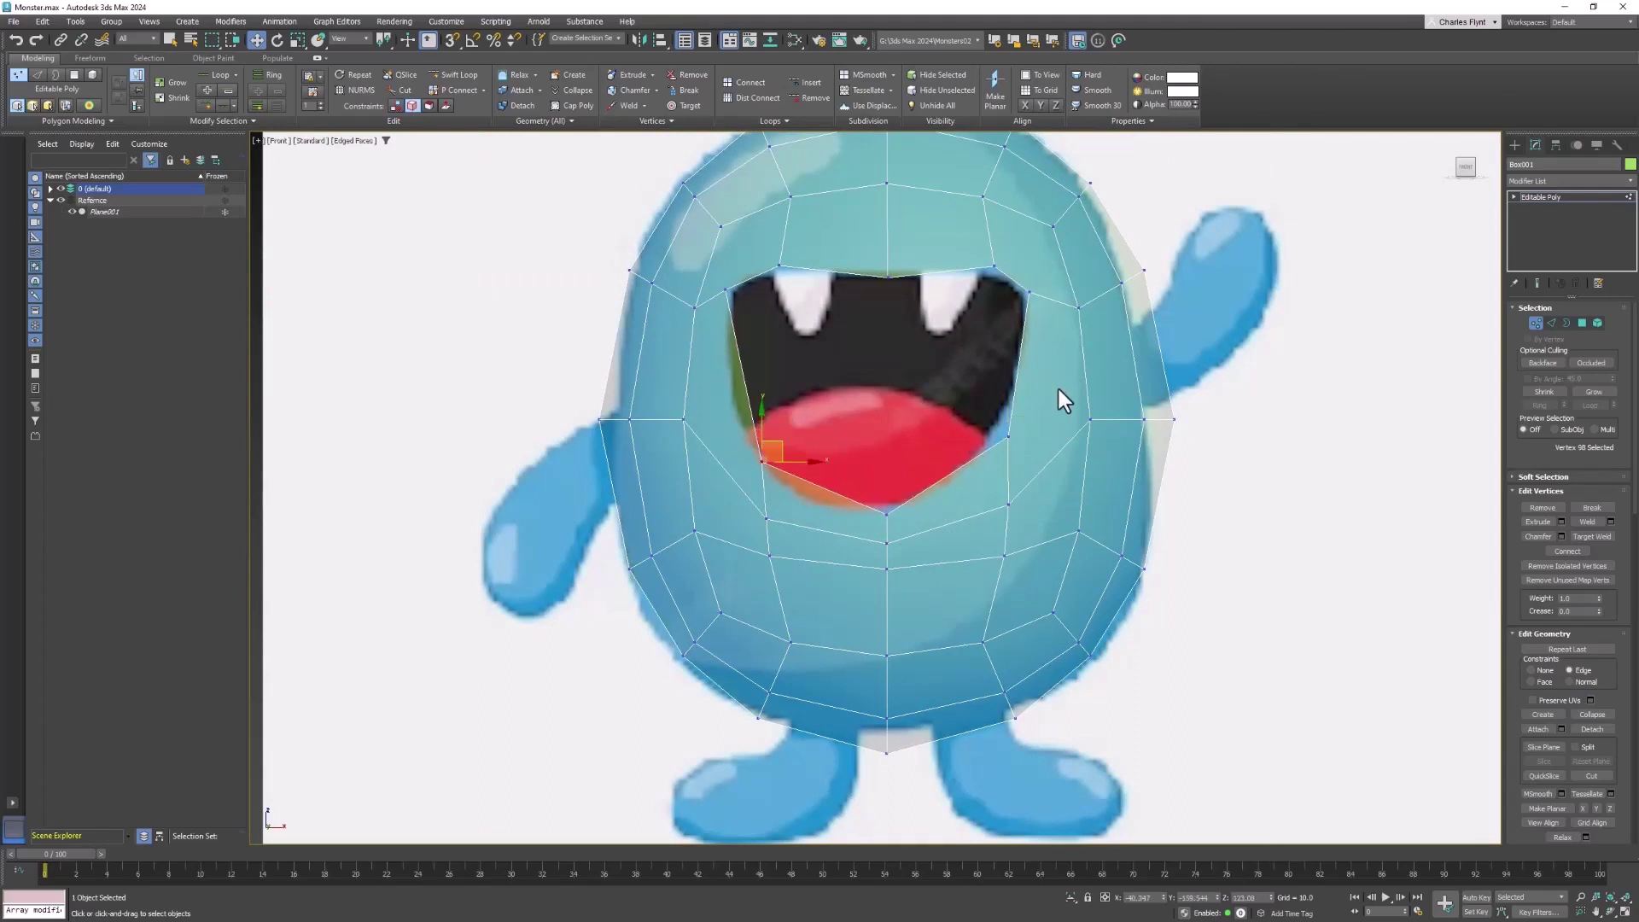
middle_click_drag(980, 387, 980, 439)
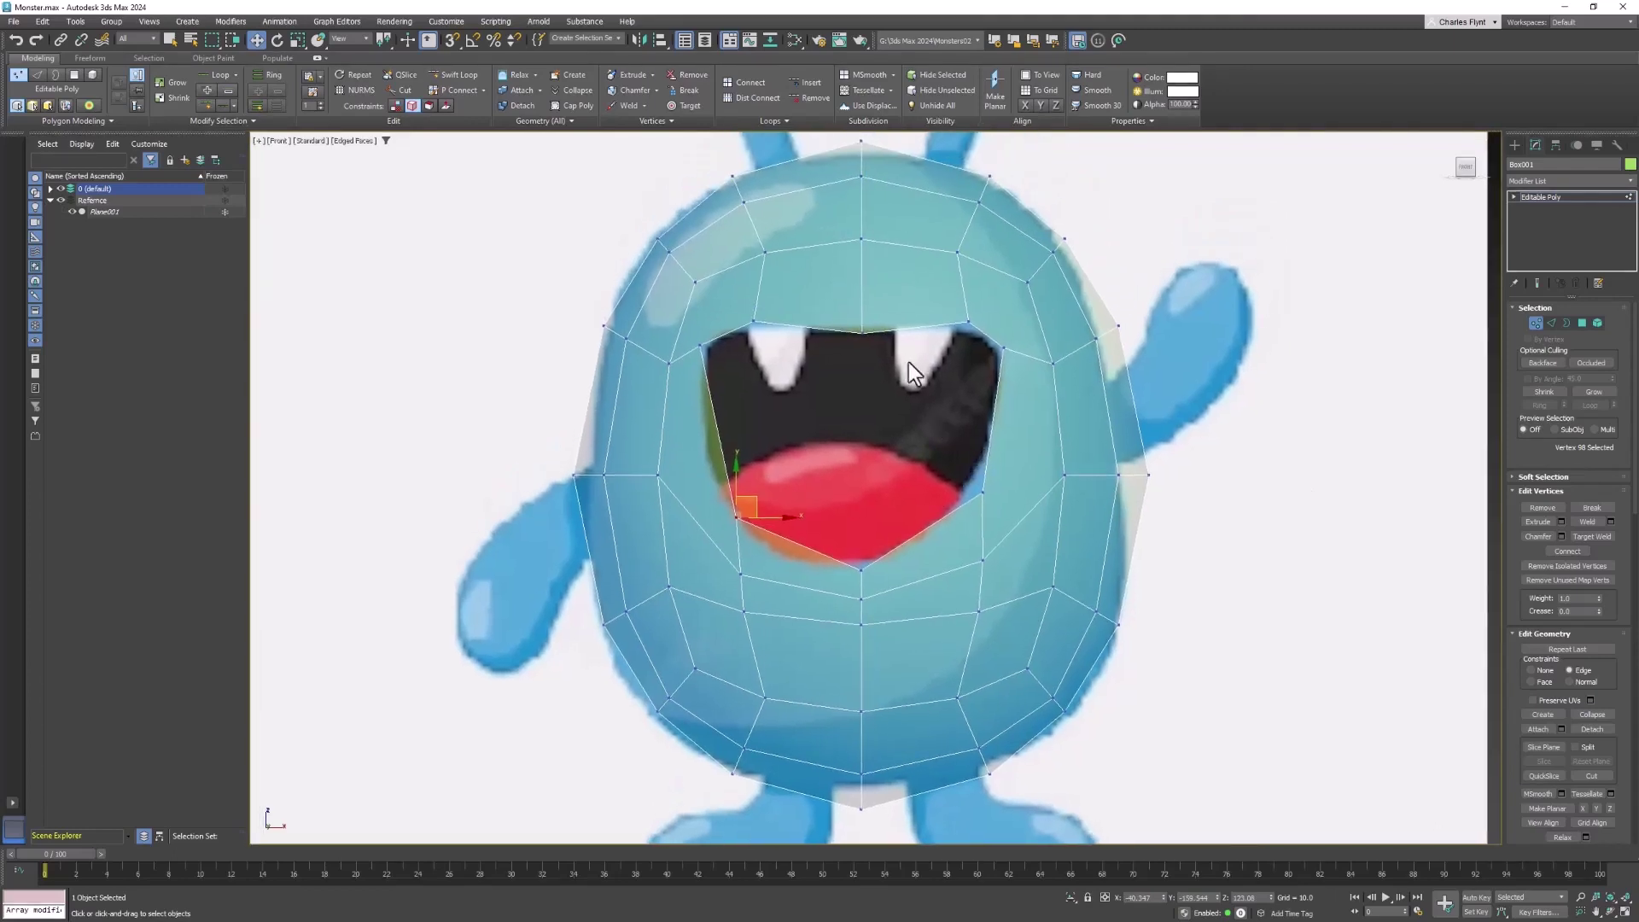
Step: Turn on NURMS smoothing for the whole body and return to vertex editing
left_click(1536, 322)
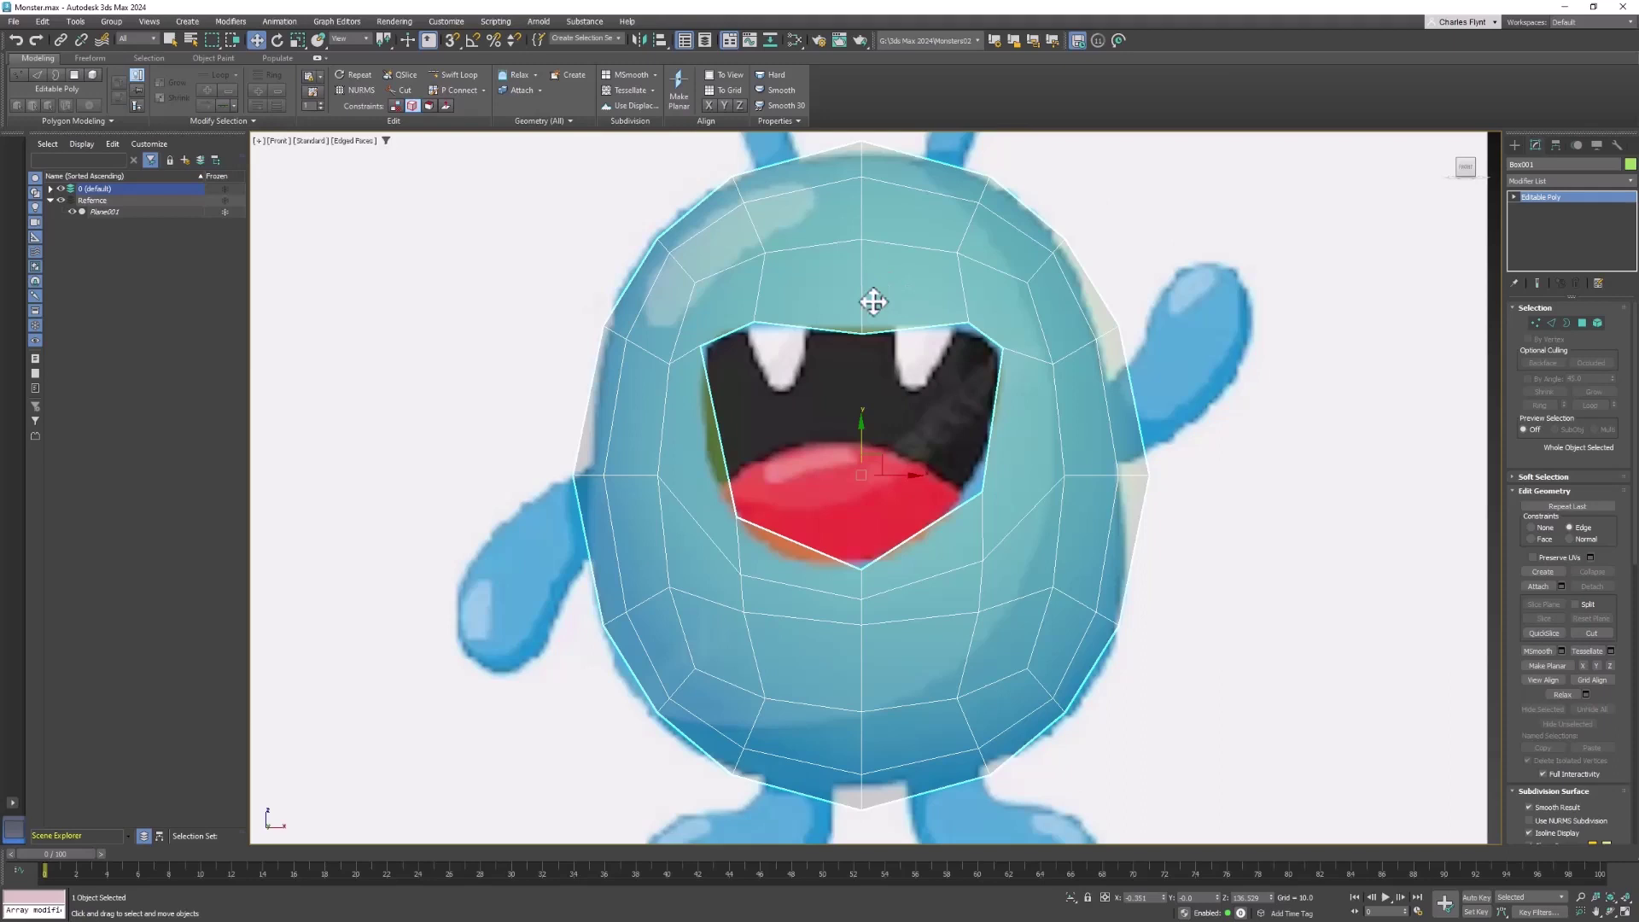
left_click(355, 85)
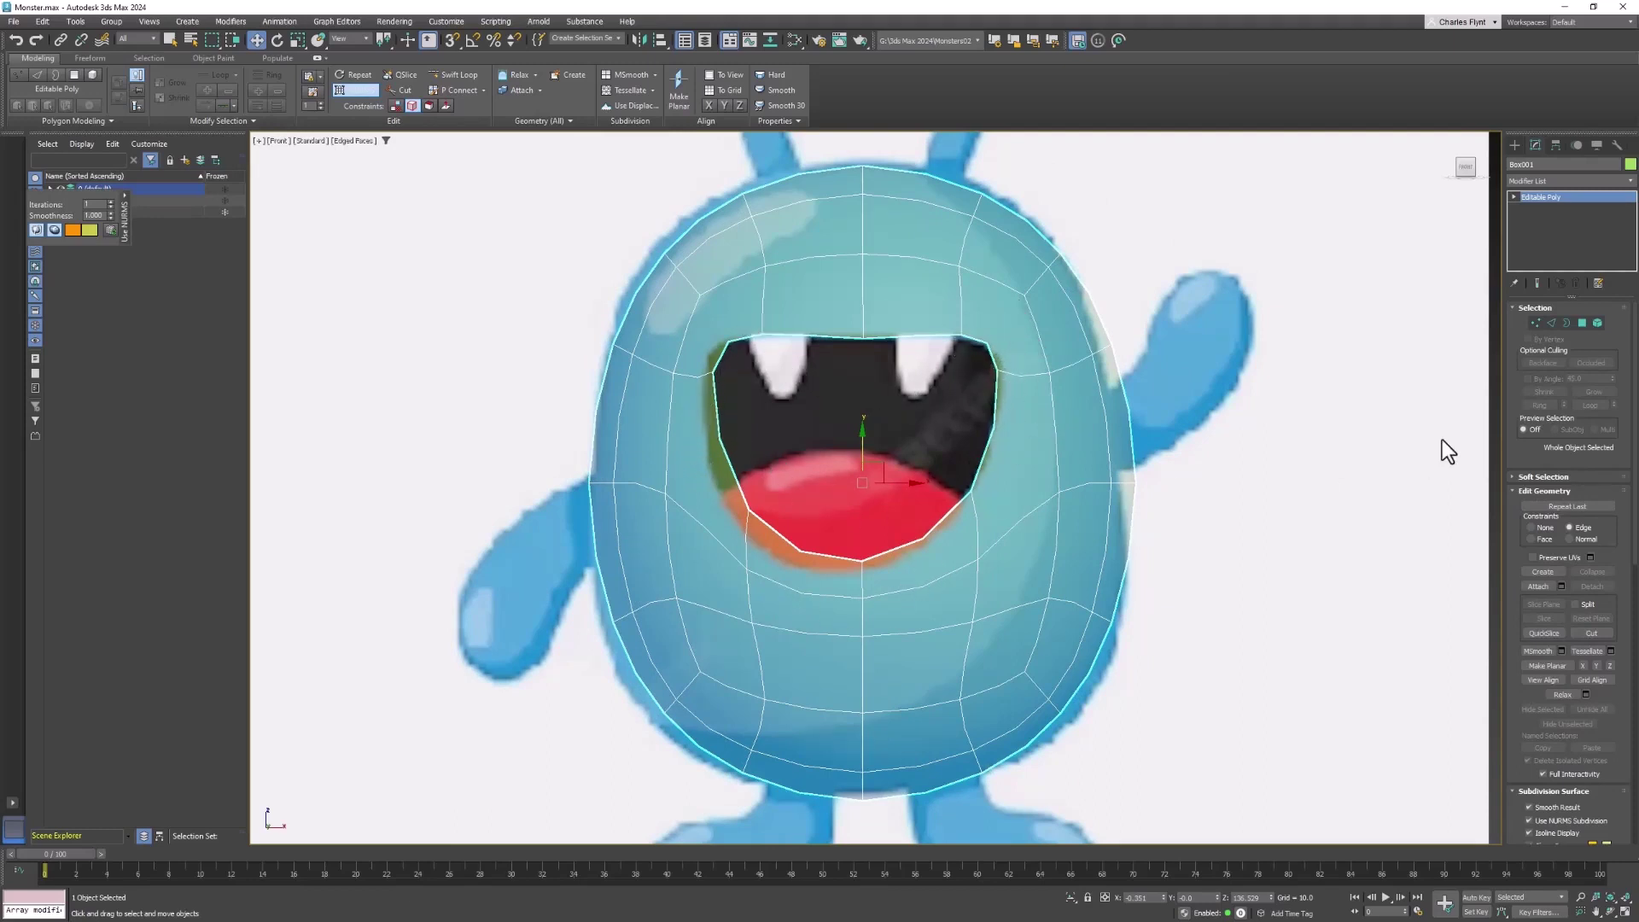
left_click(1537, 322)
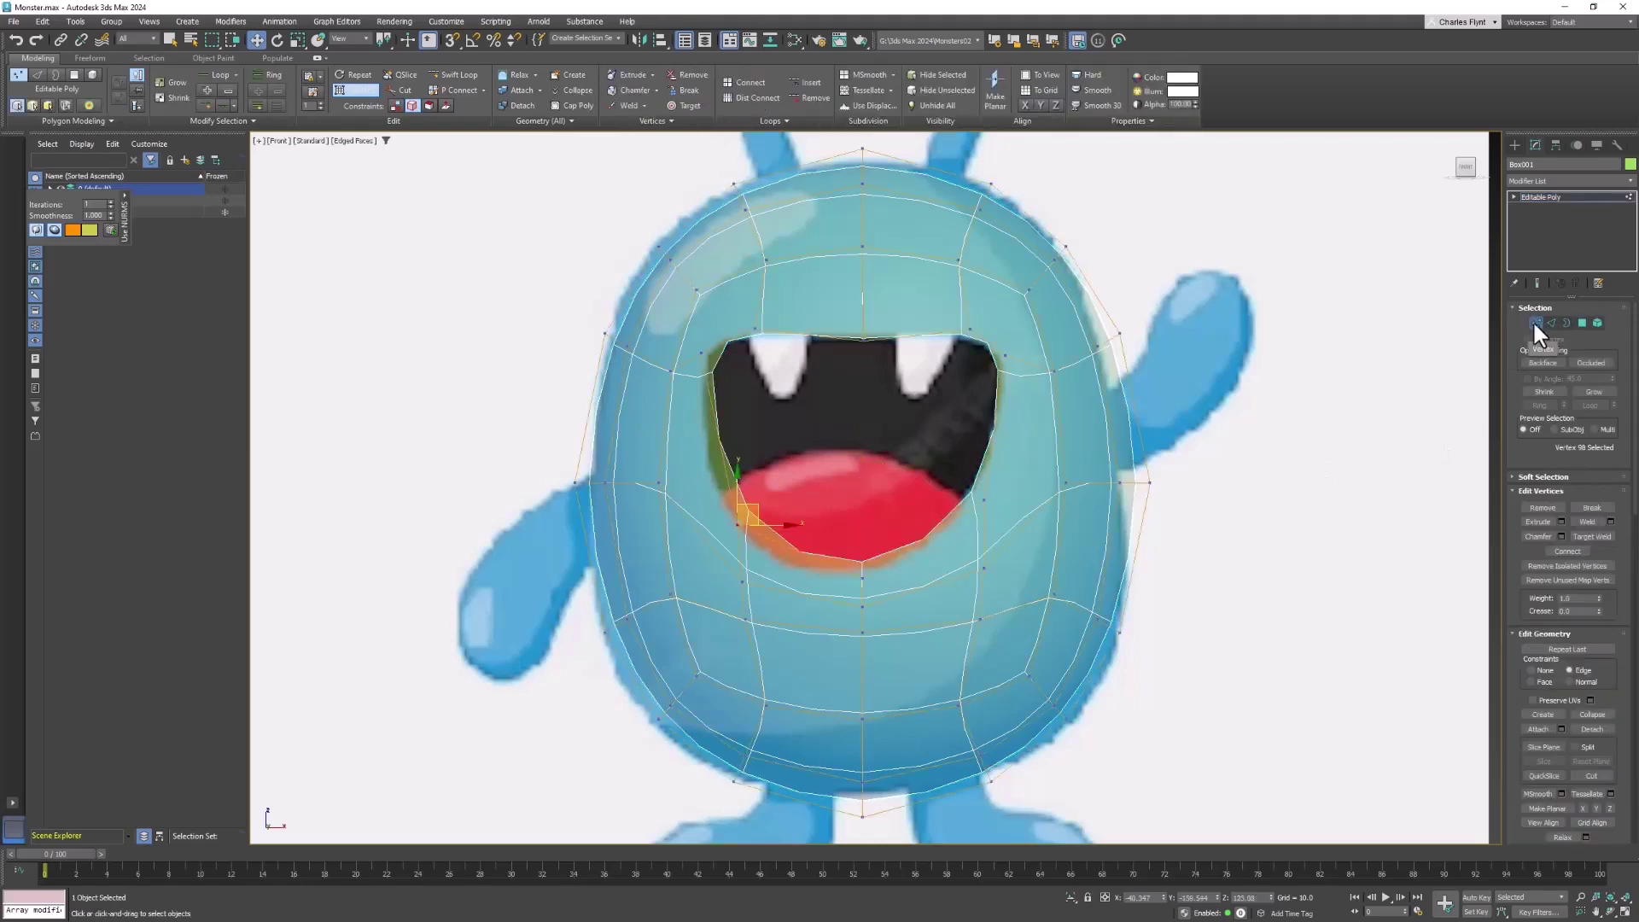
Step: With constraints set to None, move both upper corners and the left lower corner outward and the lower centre vertex down to fit the smoothed mouth to the reference
left_click(703, 353)
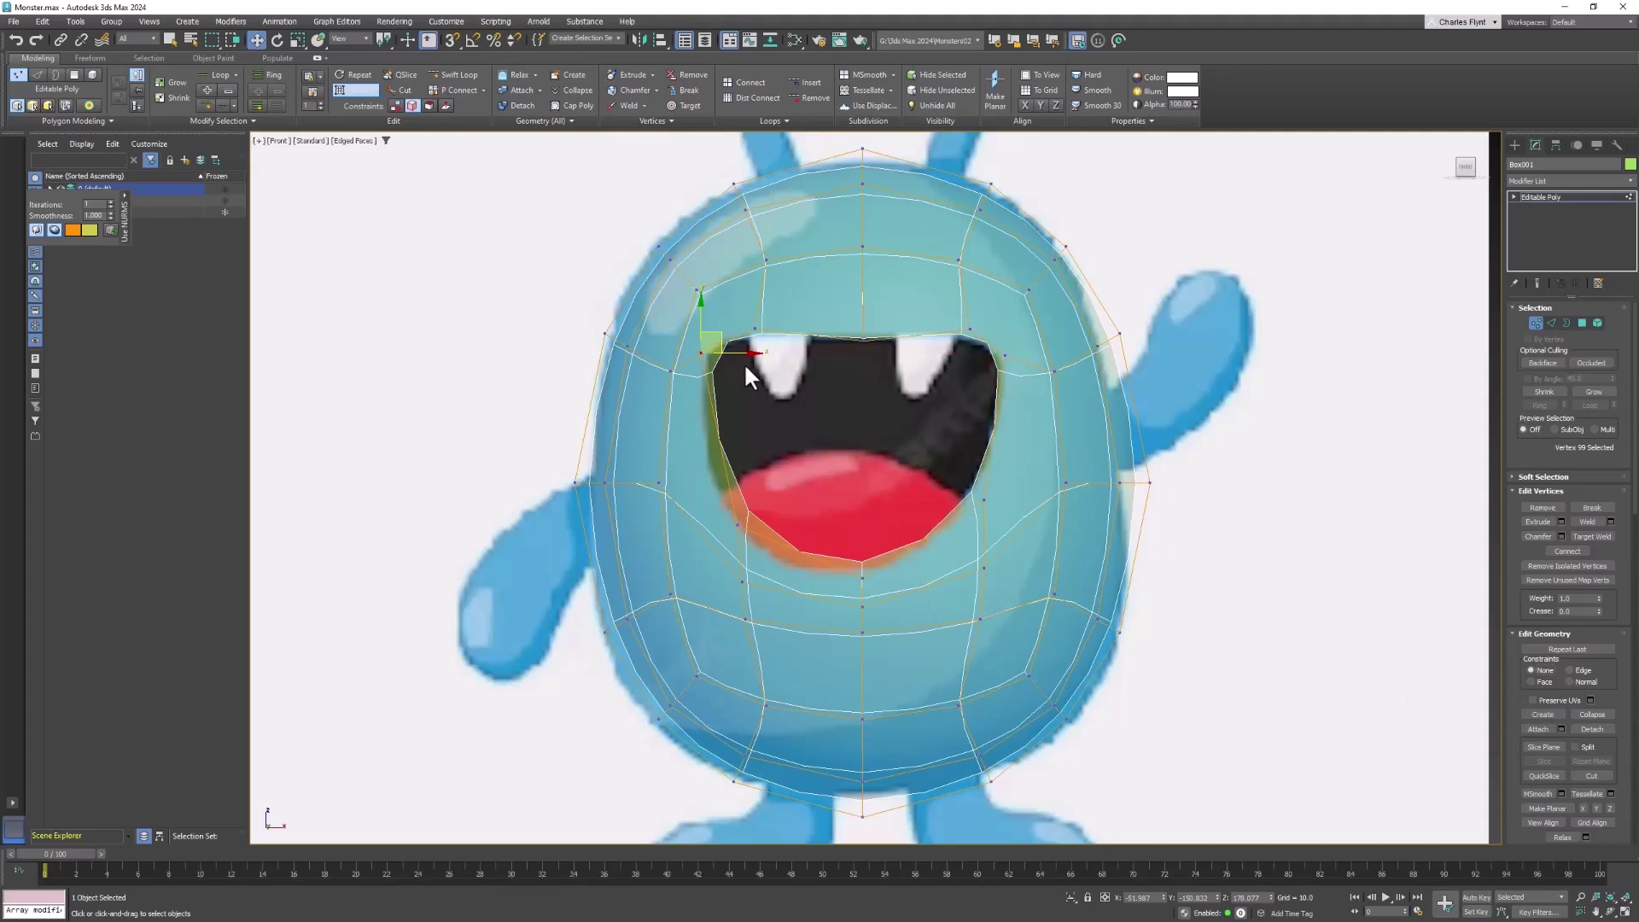
left_click_drag(719, 338, 705, 335)
left_click(1011, 354)
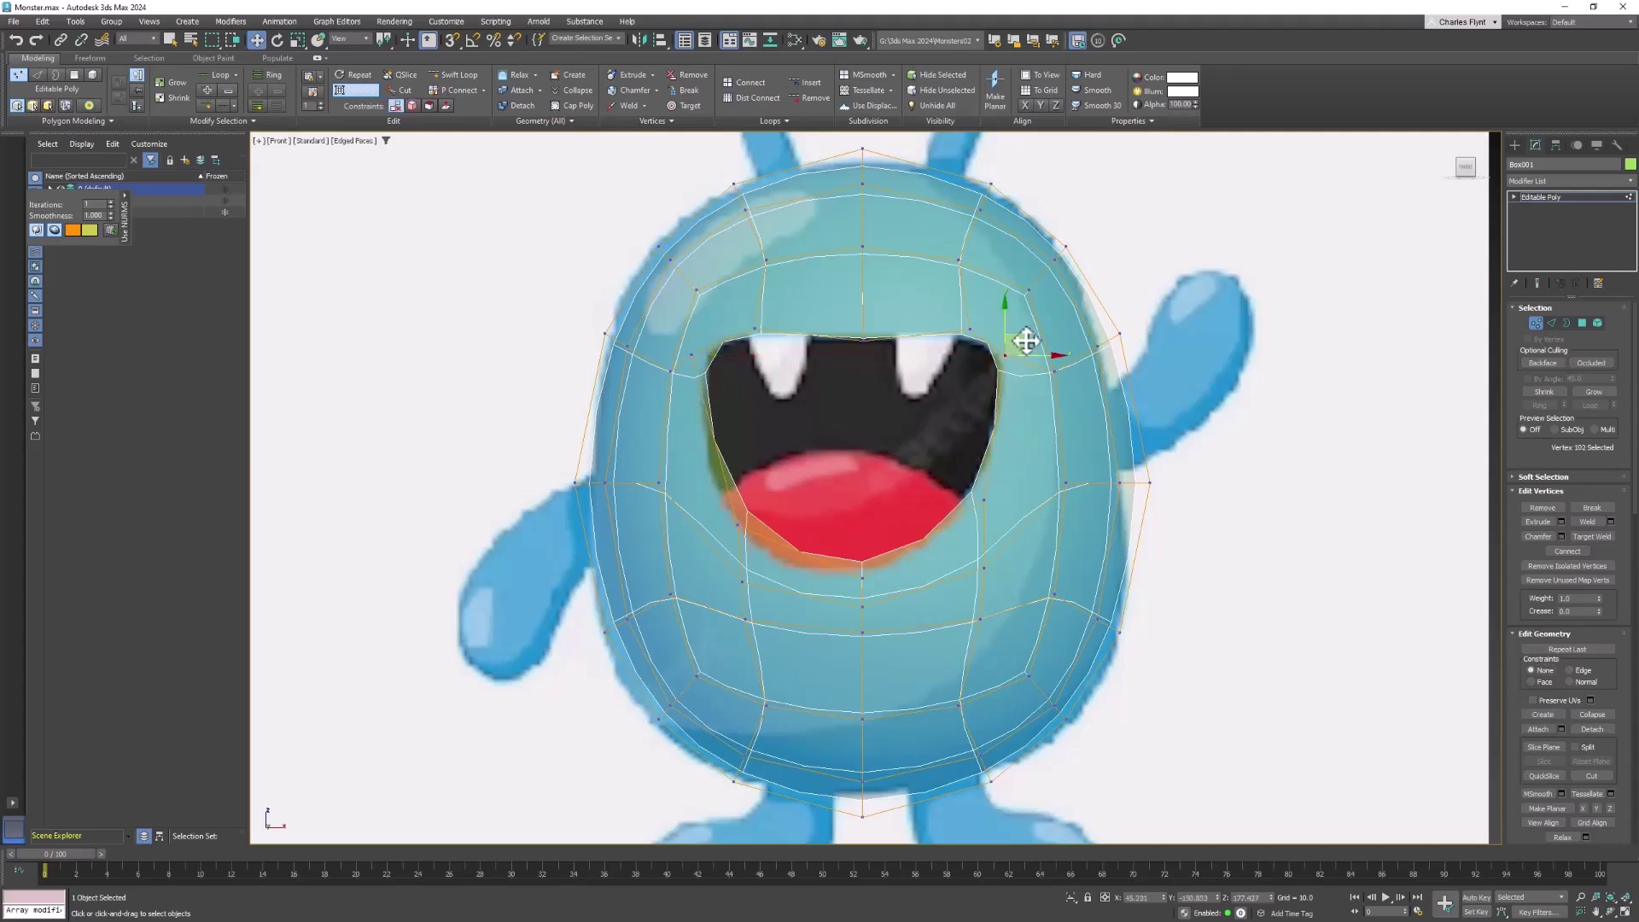
left_click(863, 563)
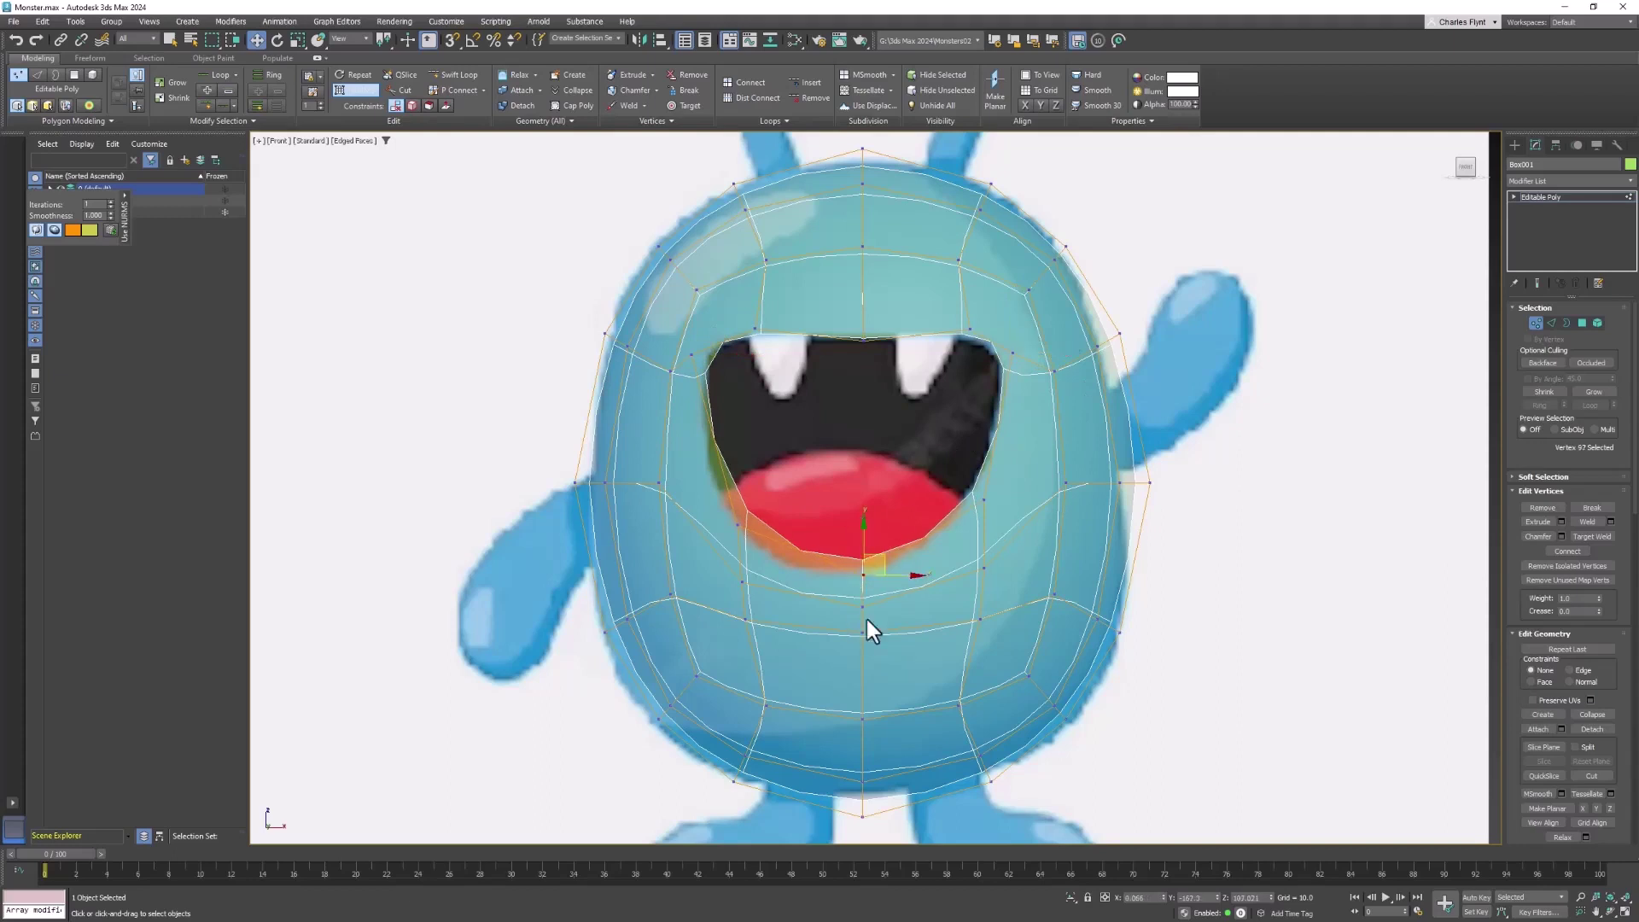
left_click_drag(860, 560, 862, 579)
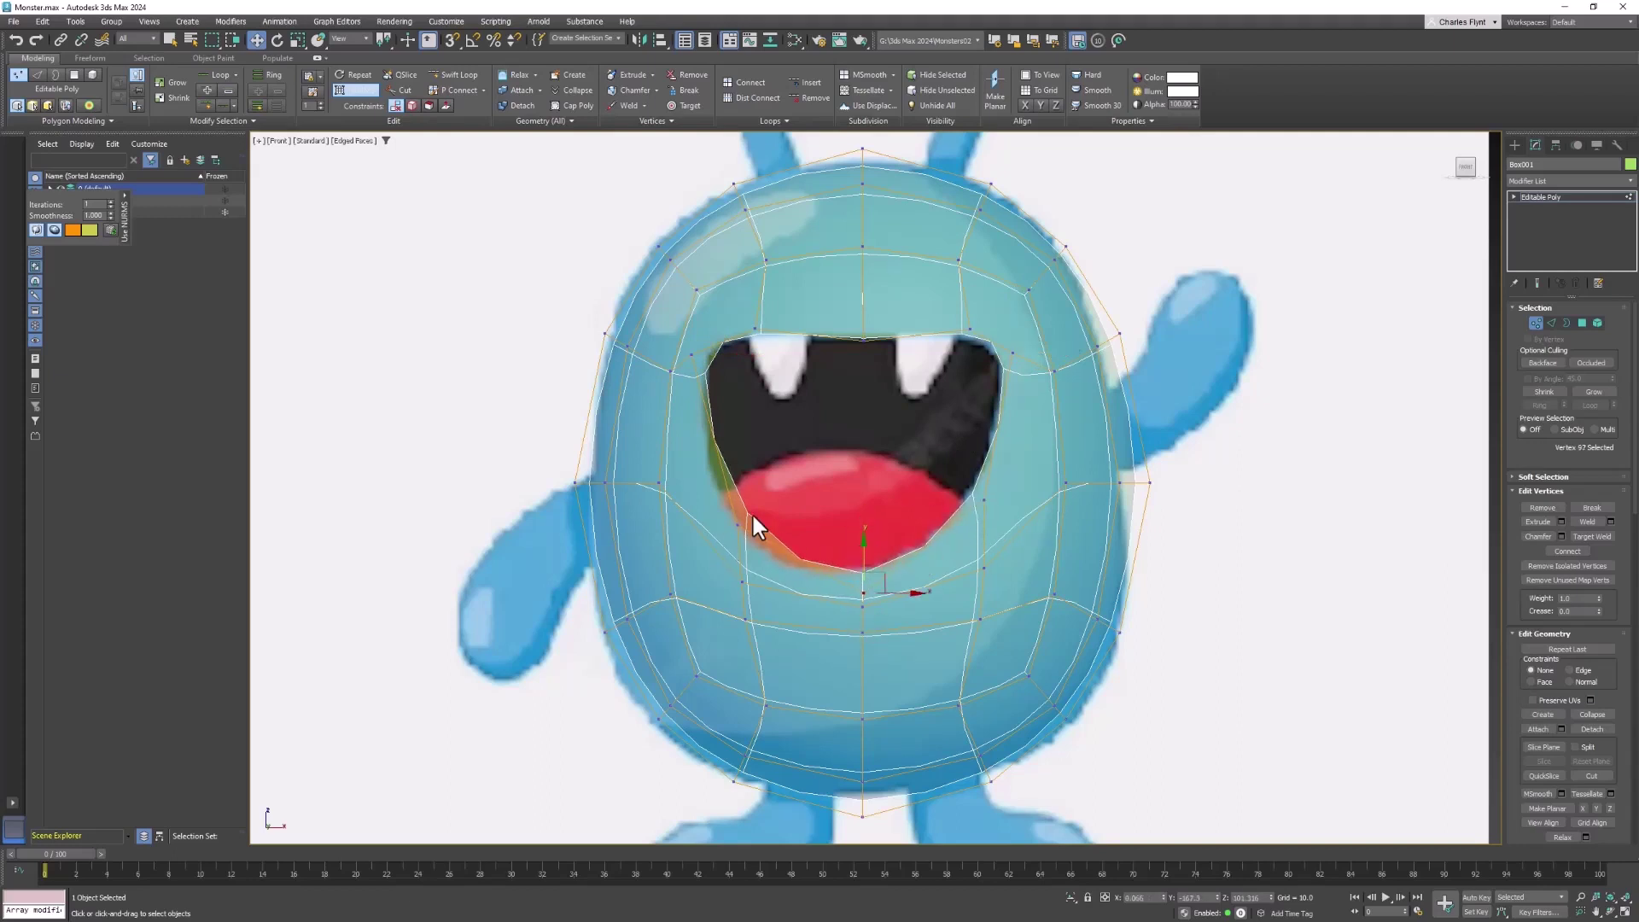
mouse_move(739, 522)
left_mouse_down()
mouse_move(754, 512)
mouse_move(727, 531)
left_mouse_up()
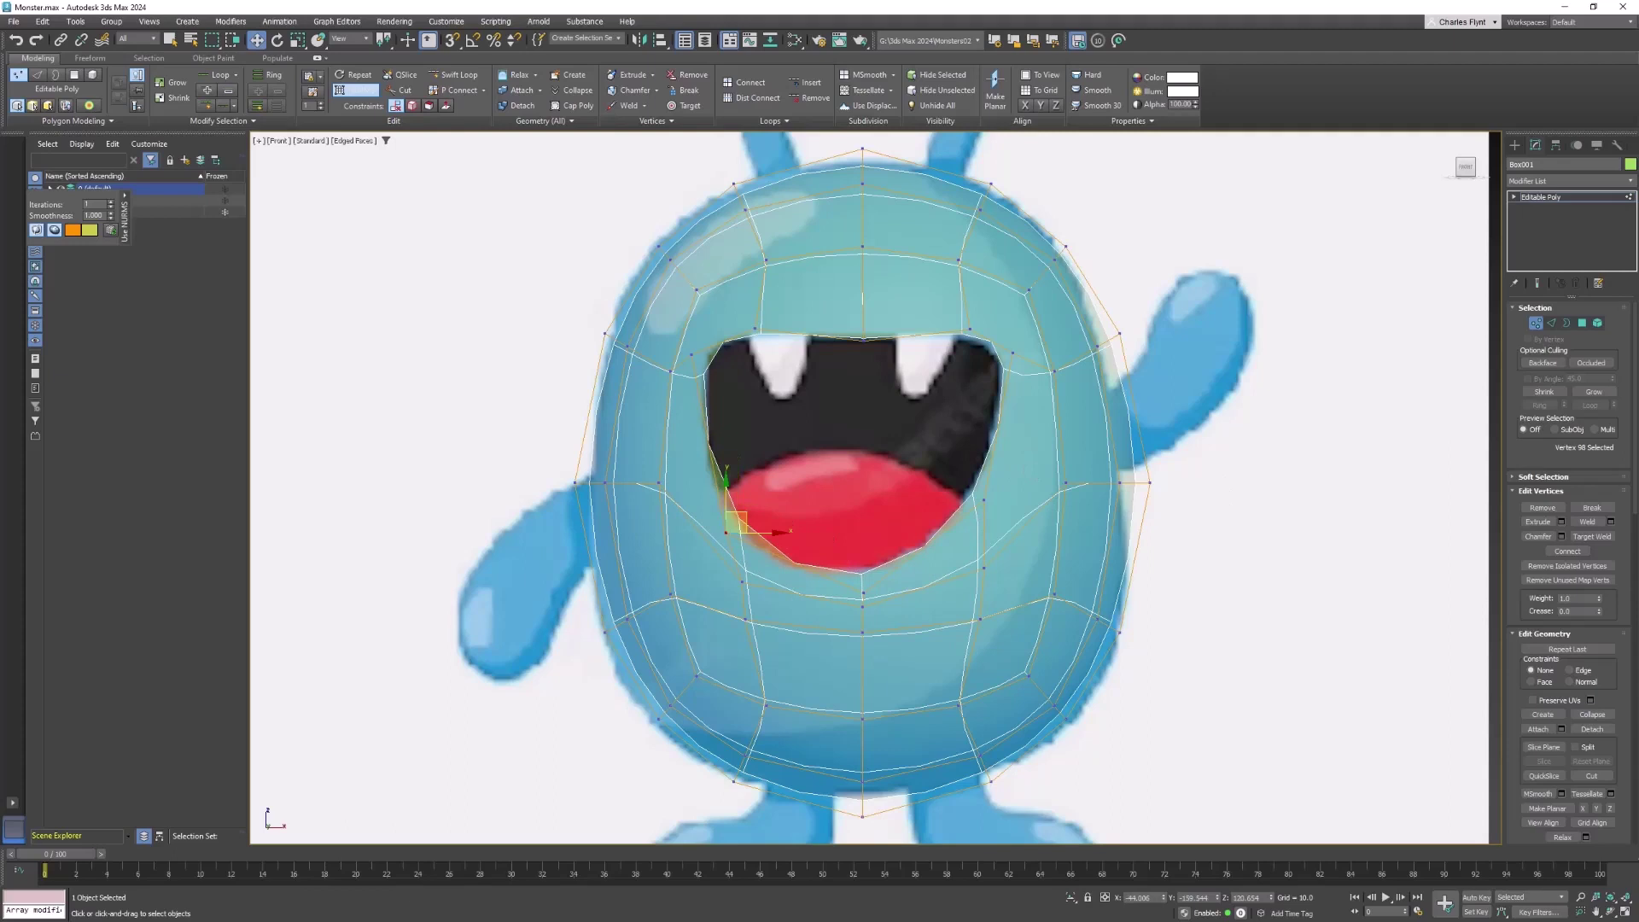
Step: Turn off the body's NURMS smoothing and check the mouth's left lower corner vertex from the side in vertex editing
left_click(1534, 323)
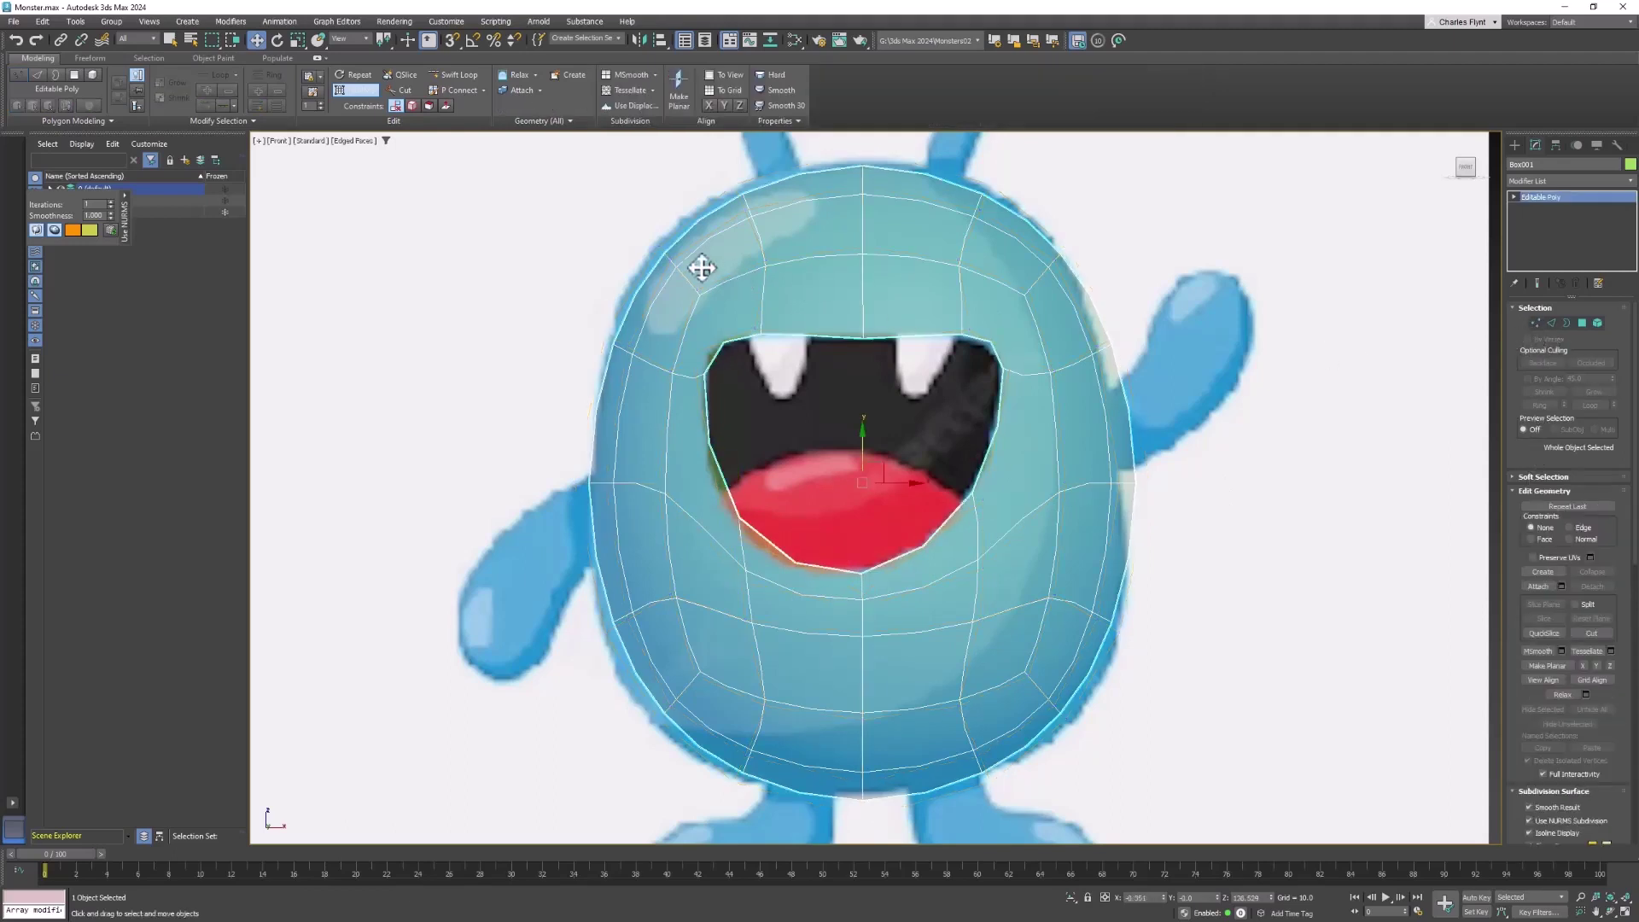
left_click(351, 91)
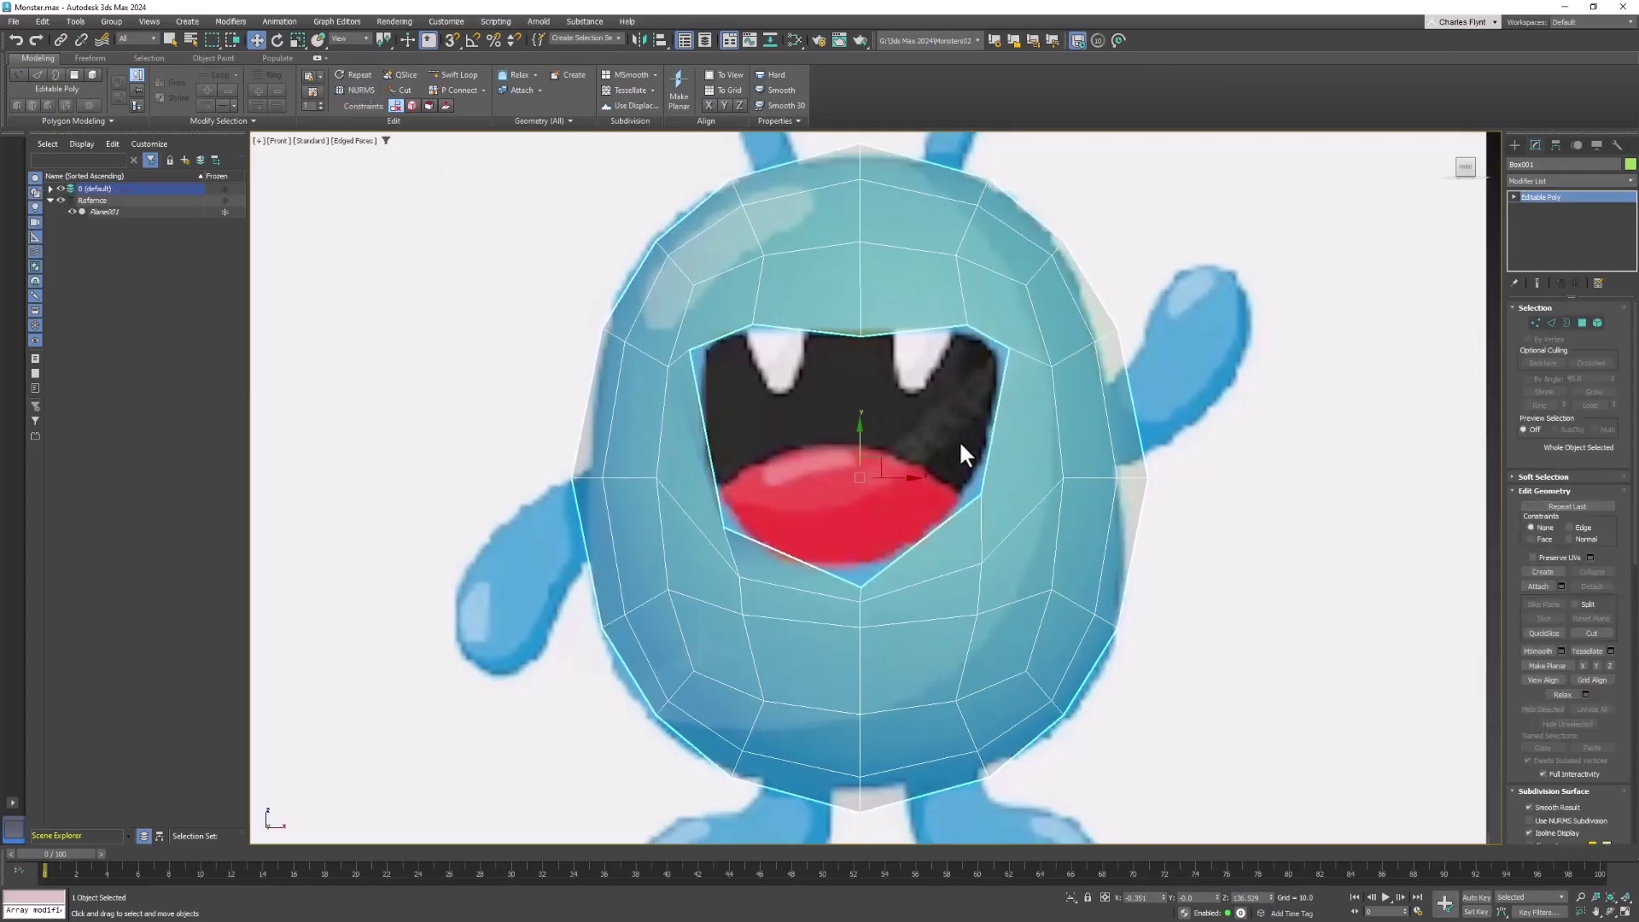
mouse_move(940, 461)
middle_mouse_down()
mouse_move(911, 444)
mouse_move(997, 444)
mouse_move(969, 457)
middle_mouse_up()
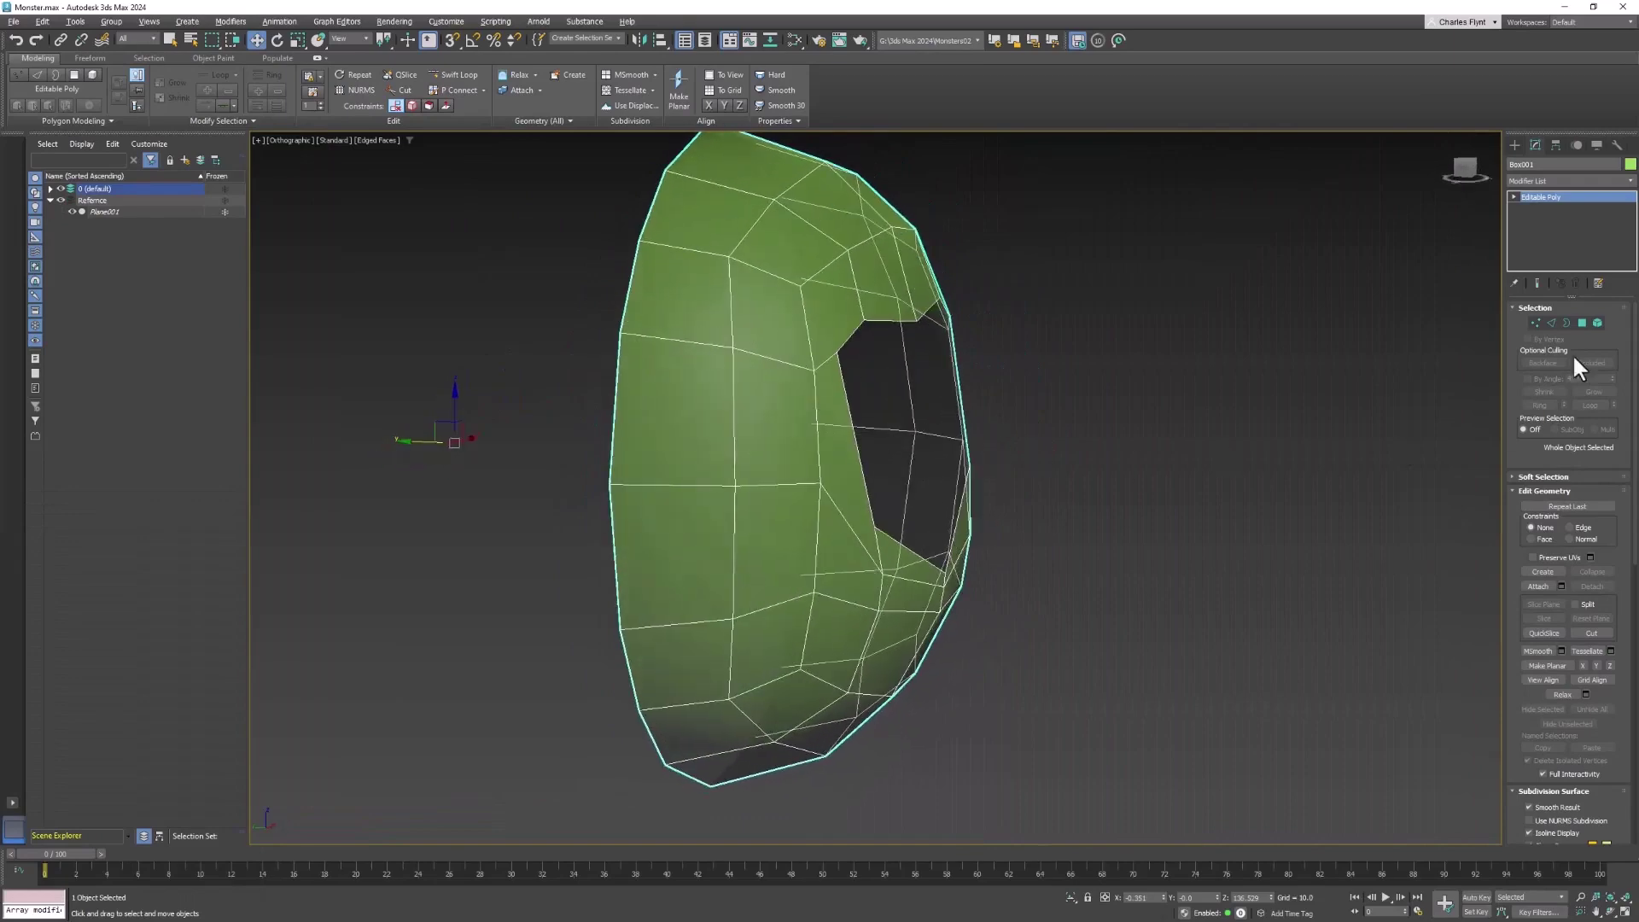
left_click(1537, 321)
left_click(889, 525)
middle_click_drag(889, 525, 857, 576, "alt")
key("f")
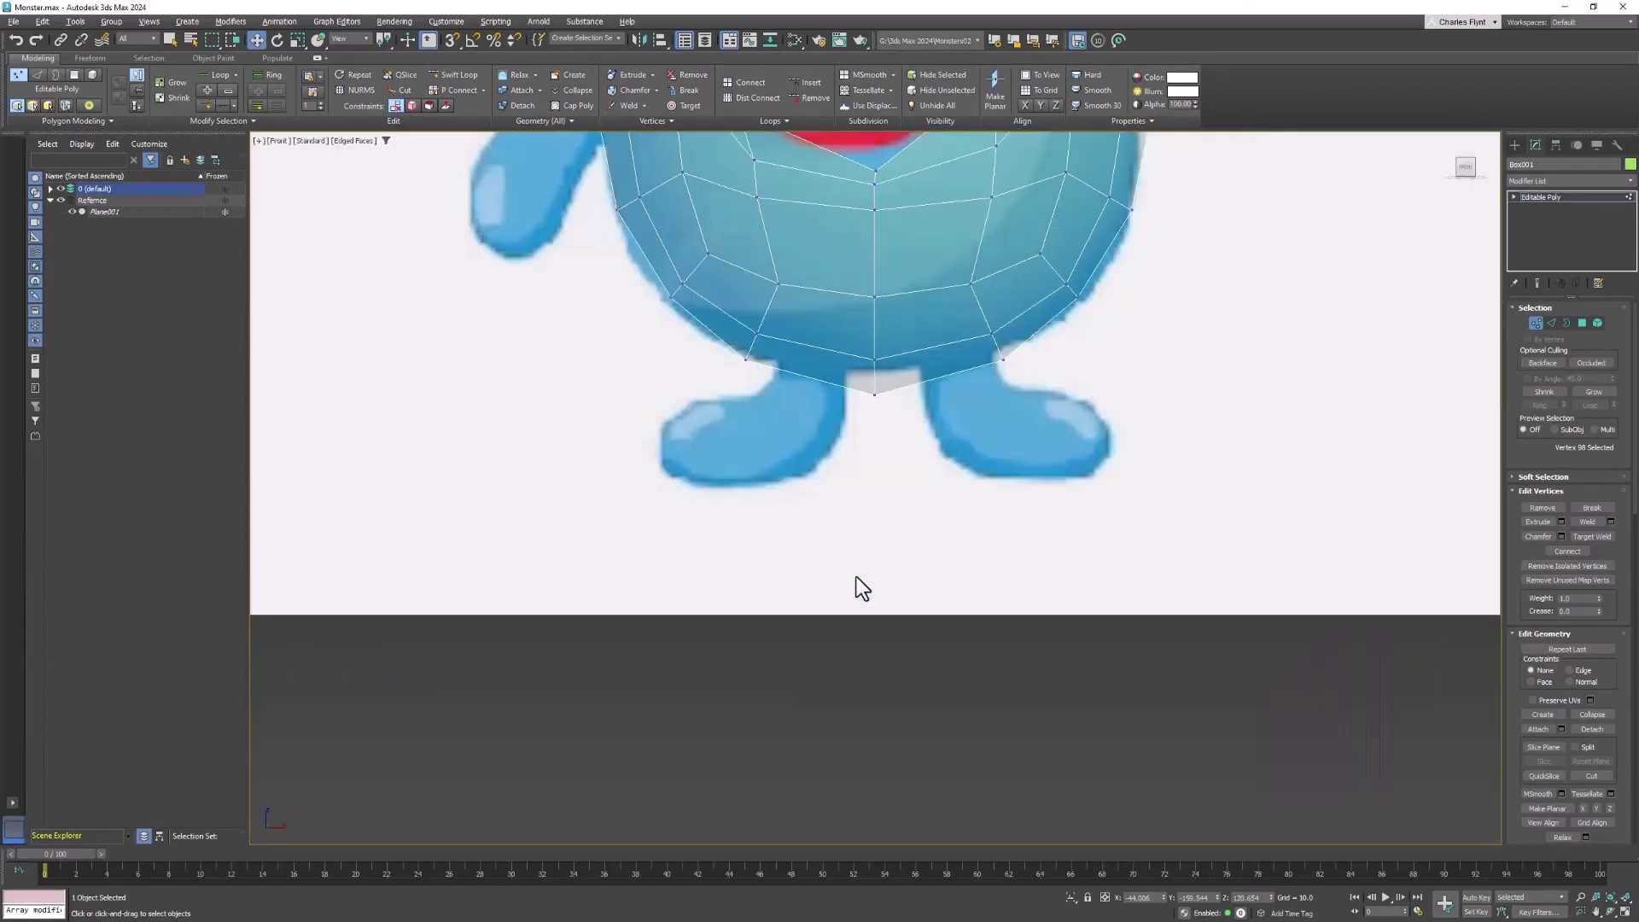
middle_click_drag(970, 227, 938, 638)
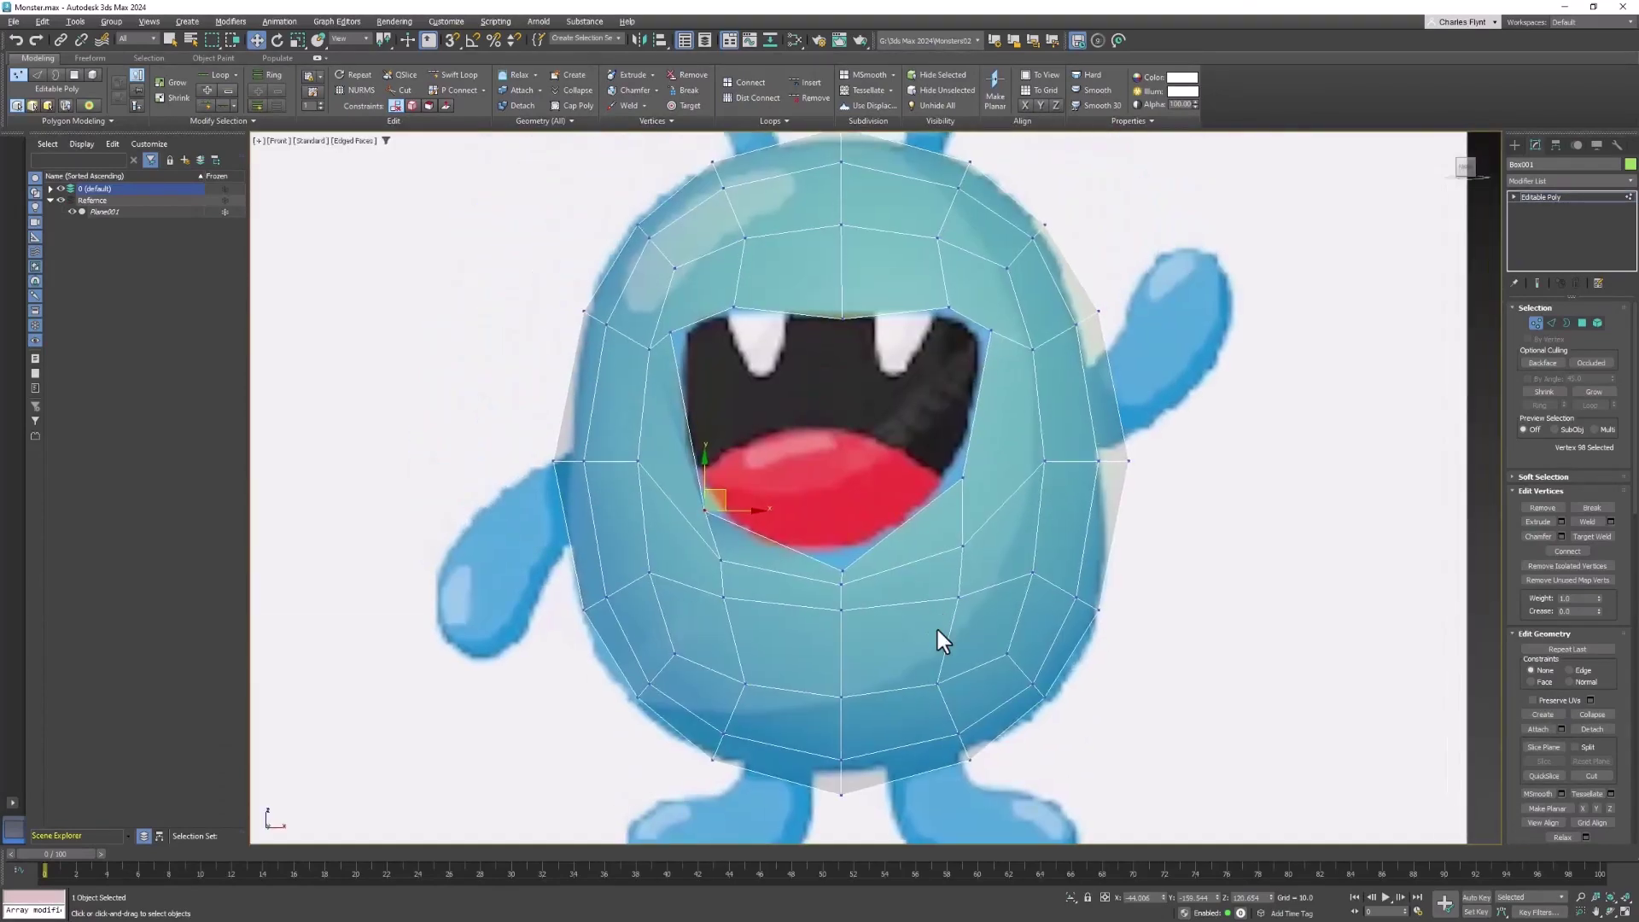
middle_click_drag(927, 334, 926, 343)
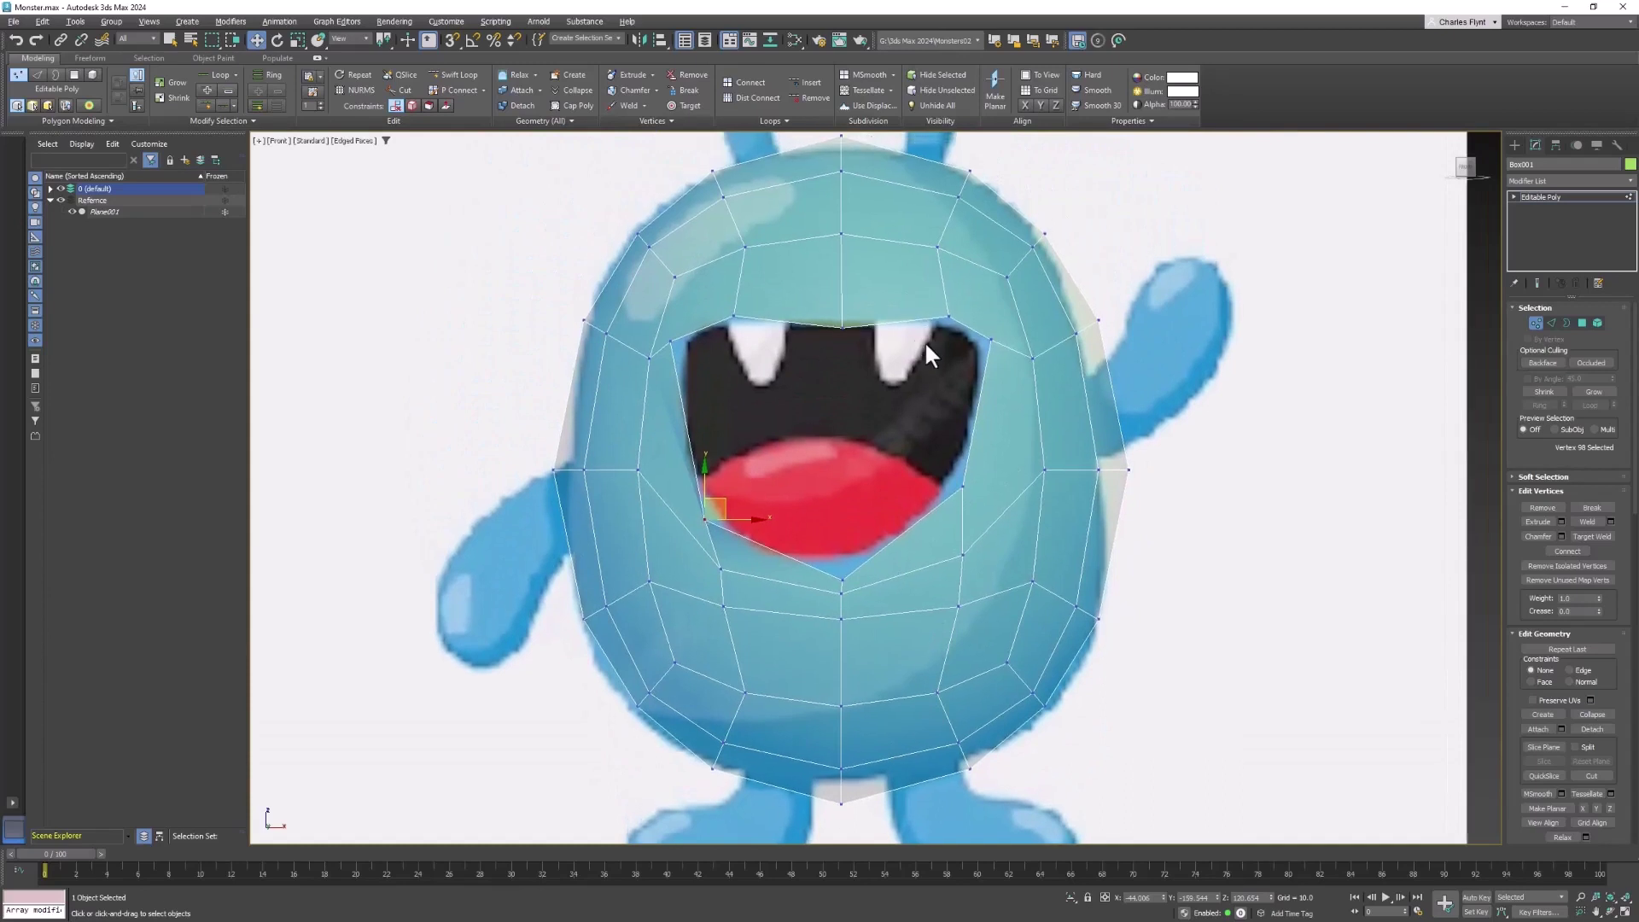
Step: Select the entire border of the mouth opening and view it in perspective at an angle
left_click(1566, 323)
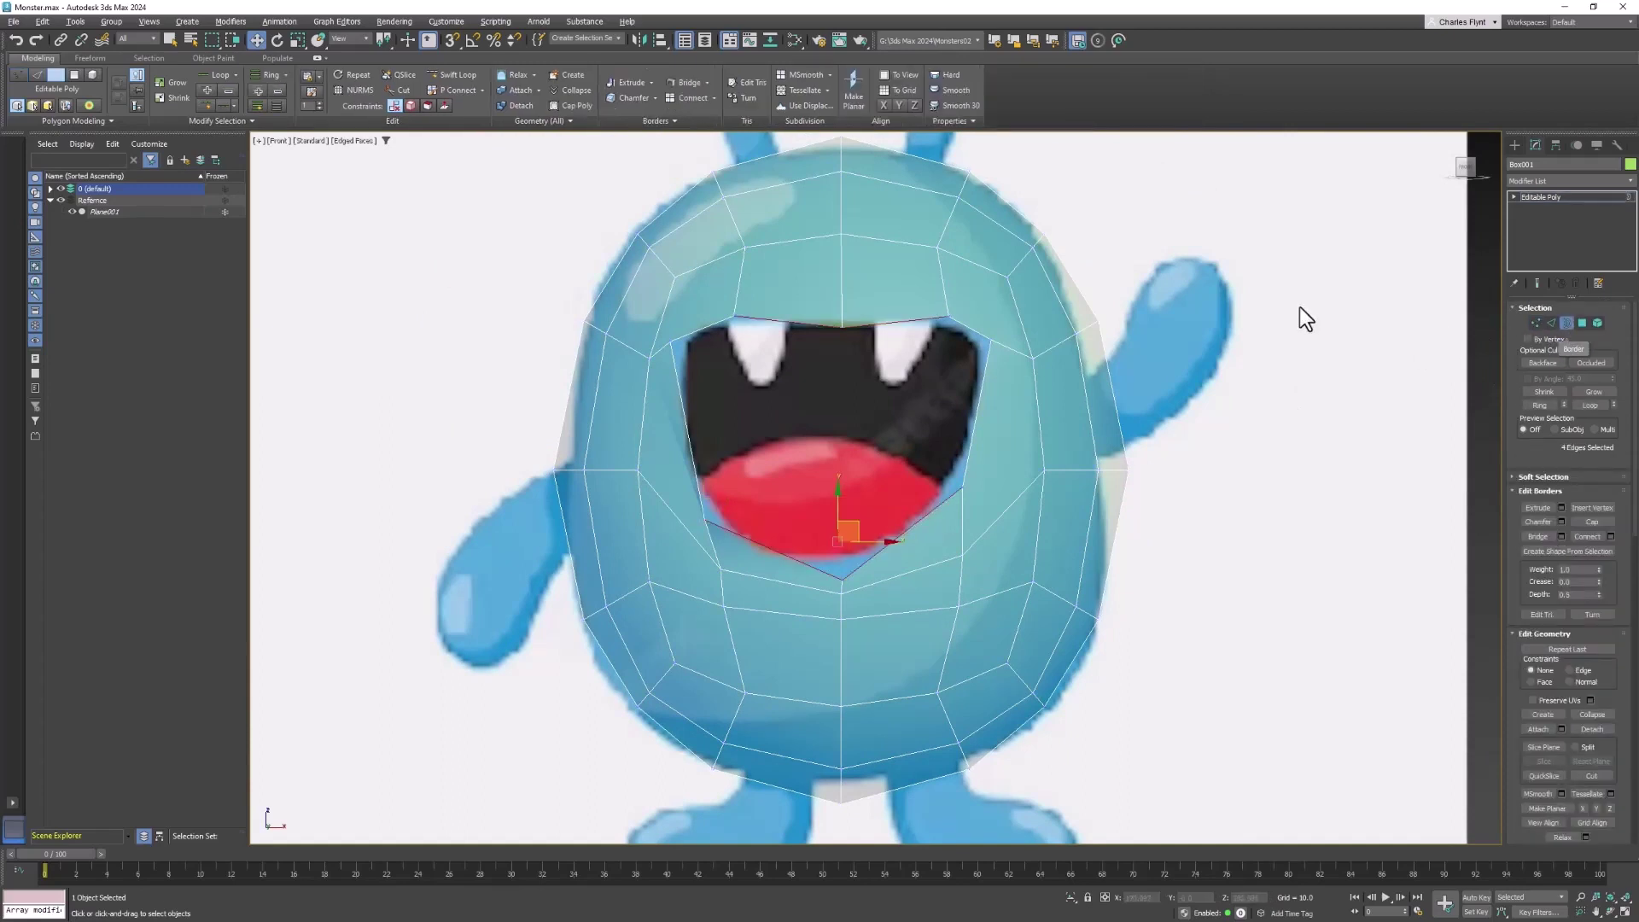
left_click(913, 320, "ctrl")
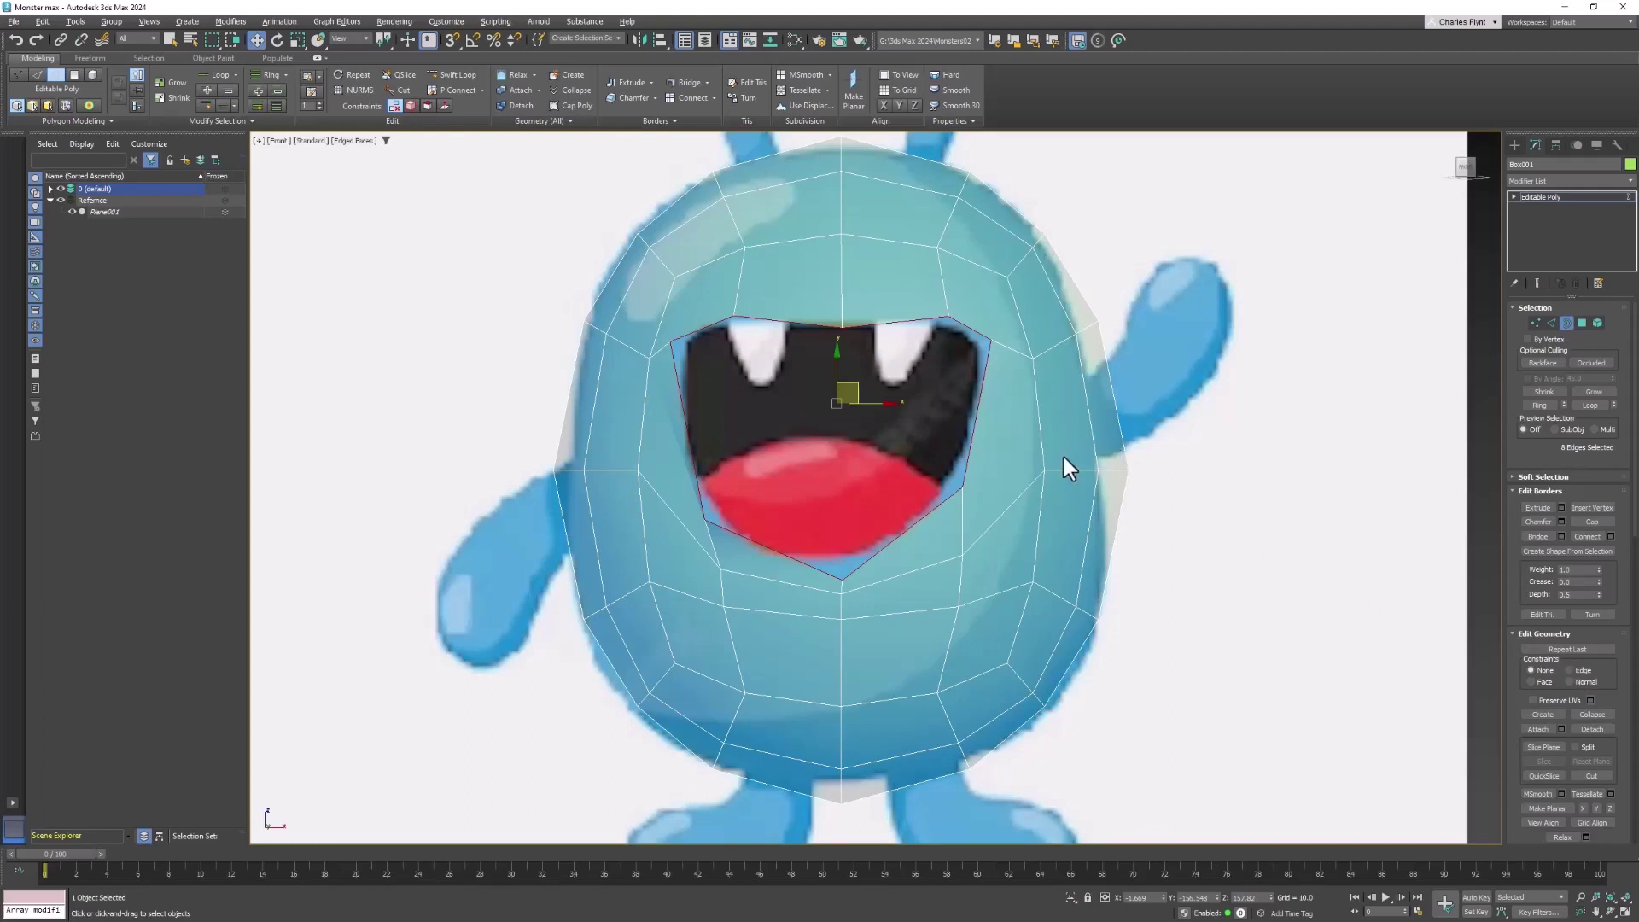
key("p")
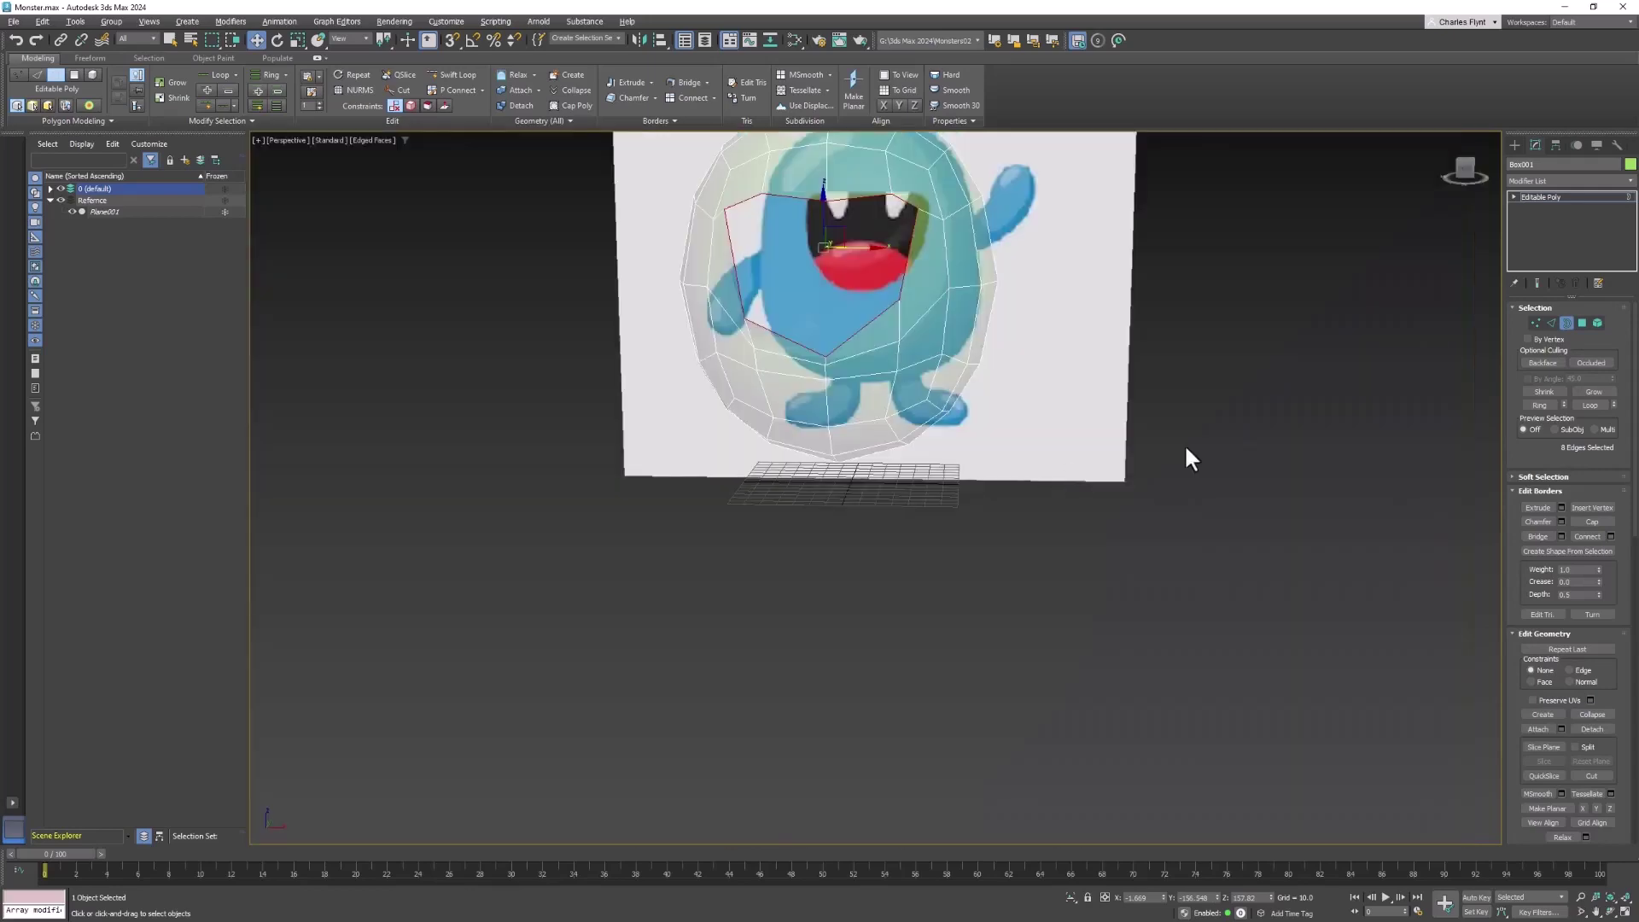
middle_click_drag(1029, 320, 915, 383, "alt")
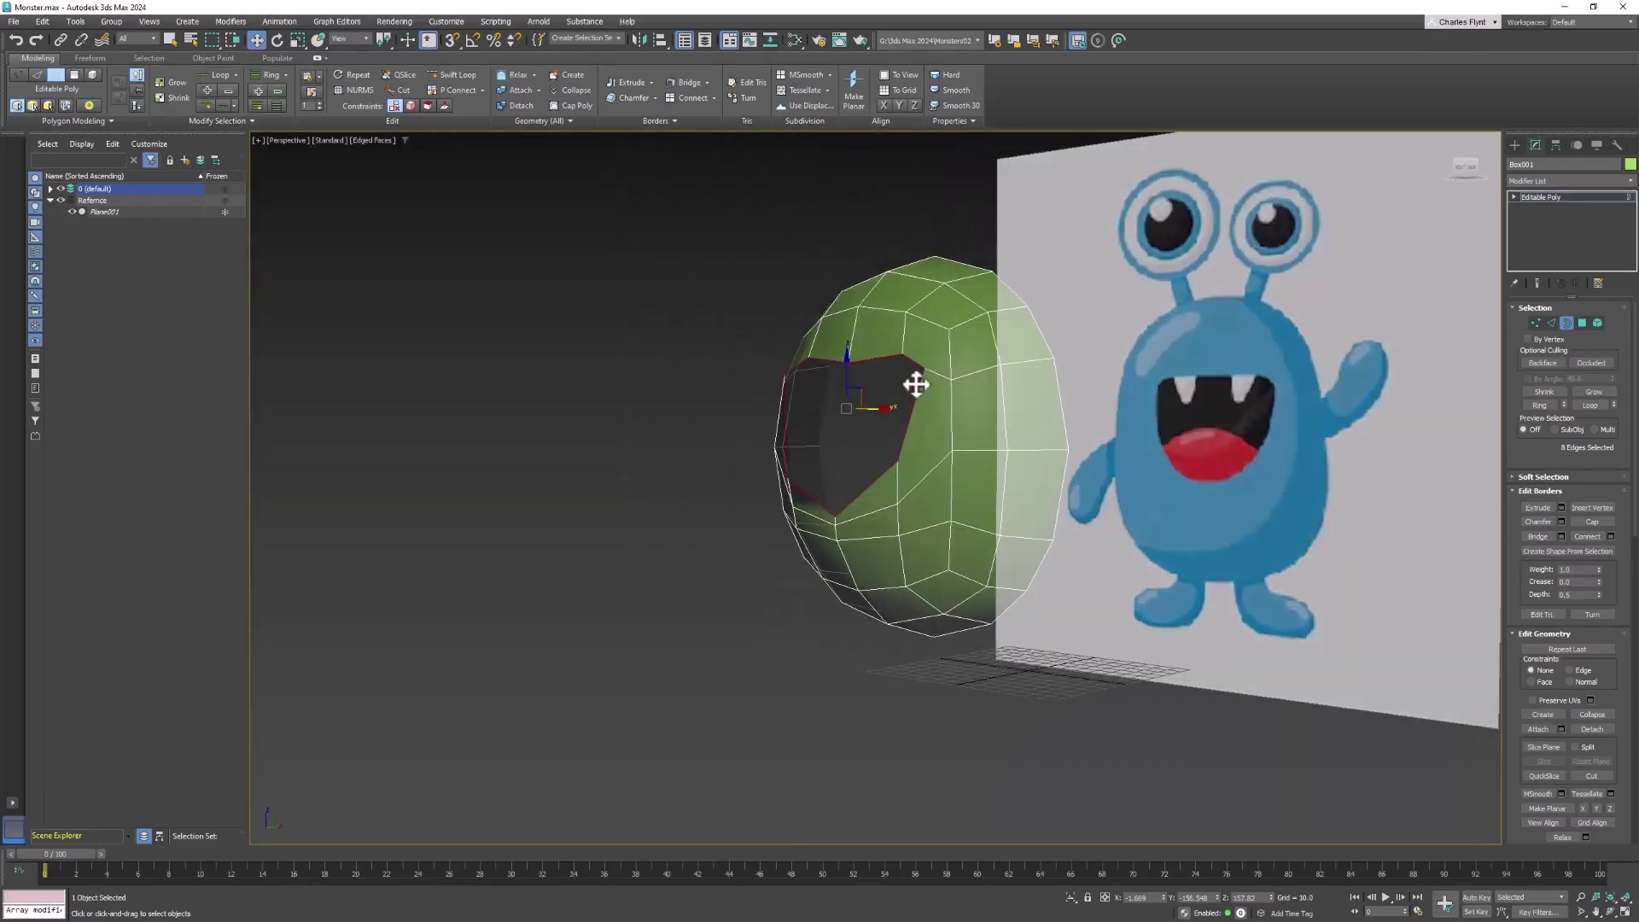
Step: Turn off See-Through in the body's object properties so it displays as solid
right_click(913, 381)
left_click(973, 500)
right_click(1233, 421)
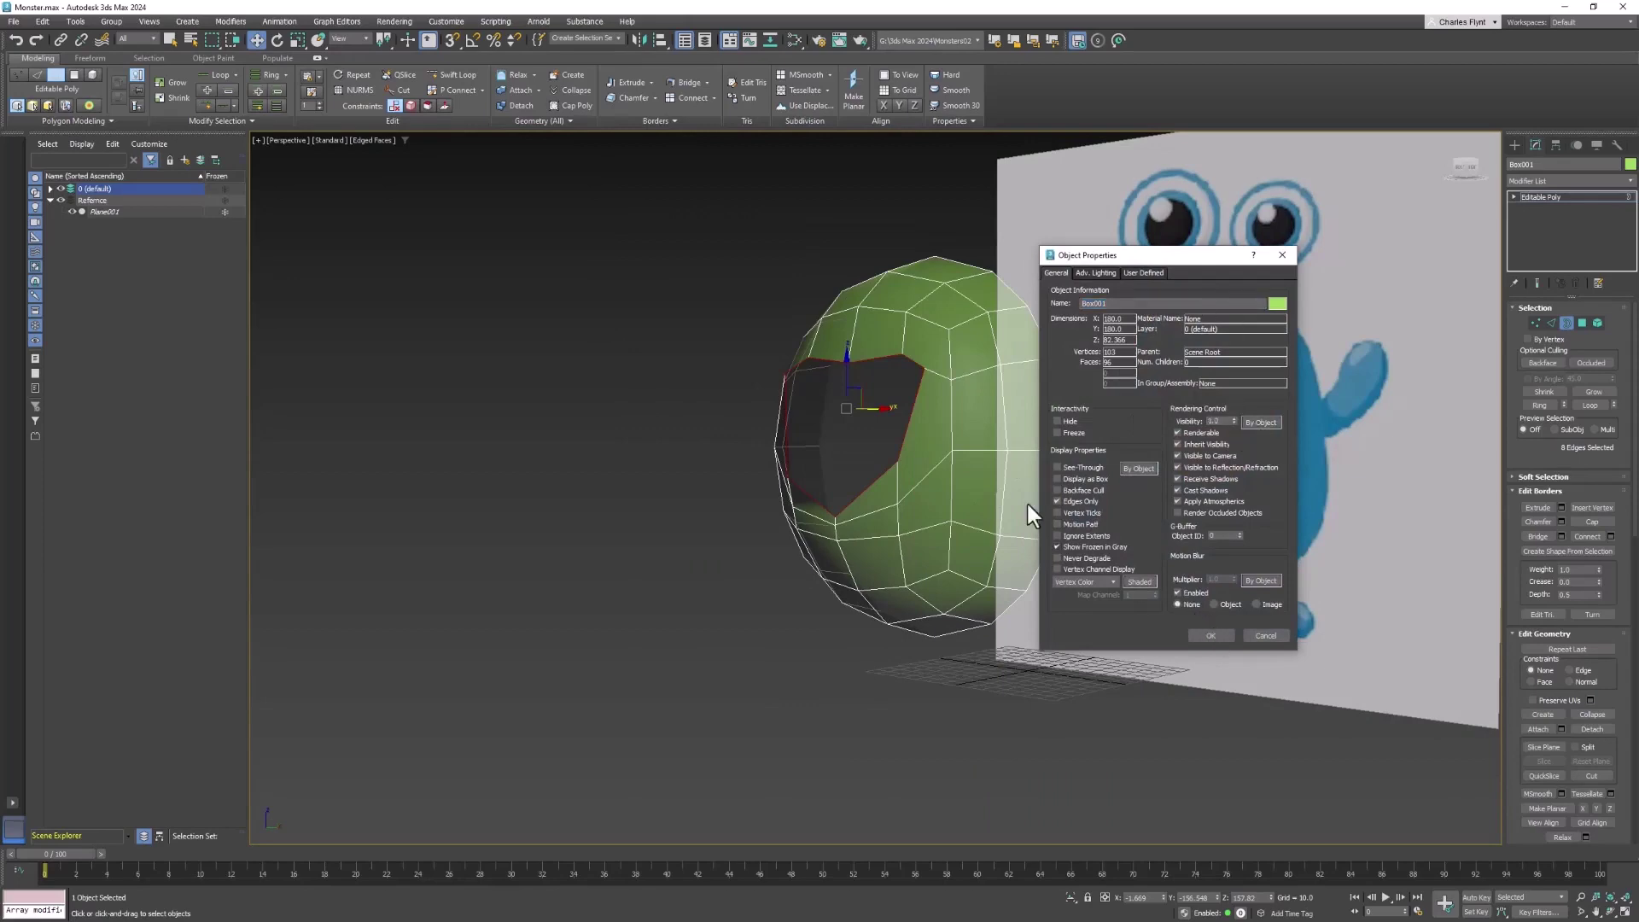
left_click(1206, 637)
Step: Extrude the mouth border outward from the body along Y and scale the new border slightly inward
scroll(992, 502, "up", 6)
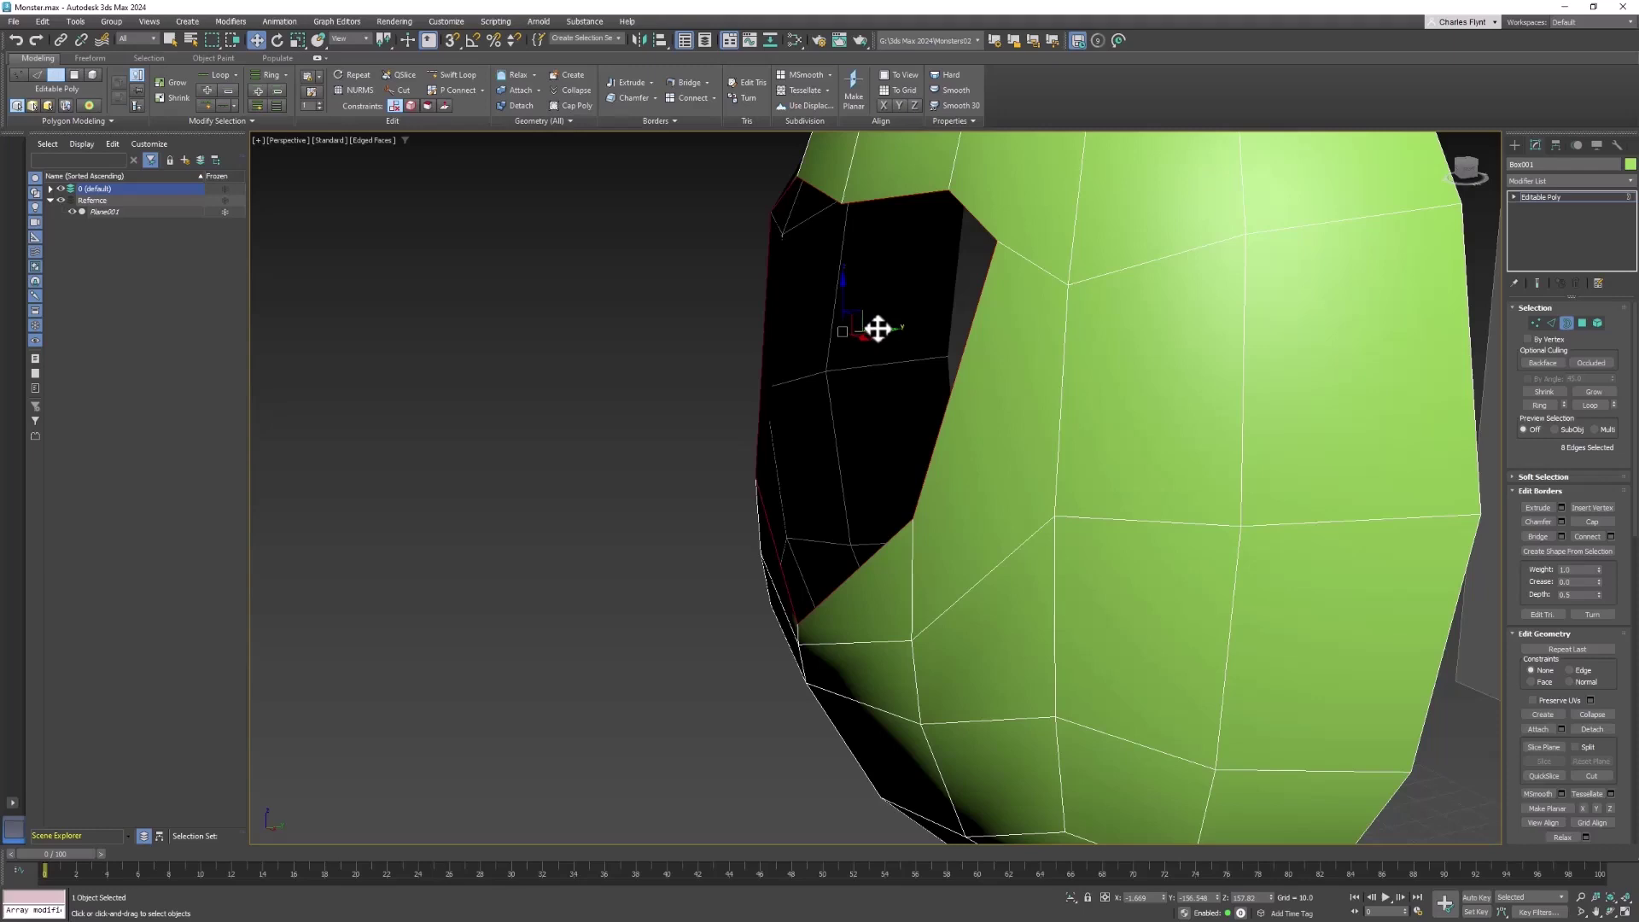
left_click_drag(877, 327, 856, 330, "shift")
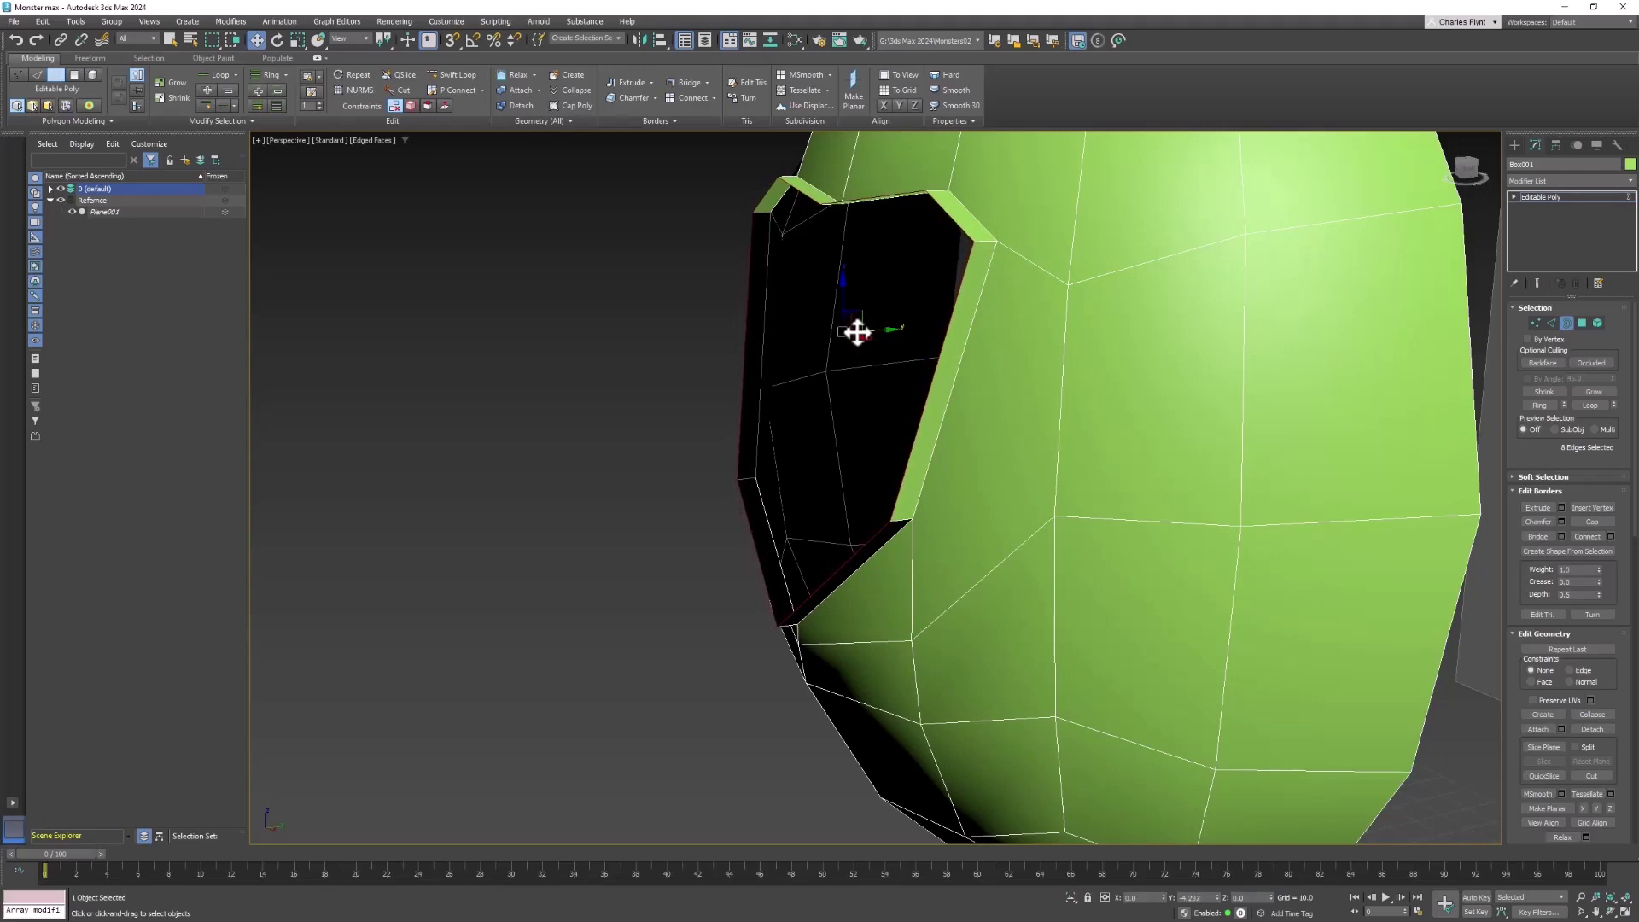
left_click(297, 40)
middle_click_drag(888, 408, 896, 408, "alt")
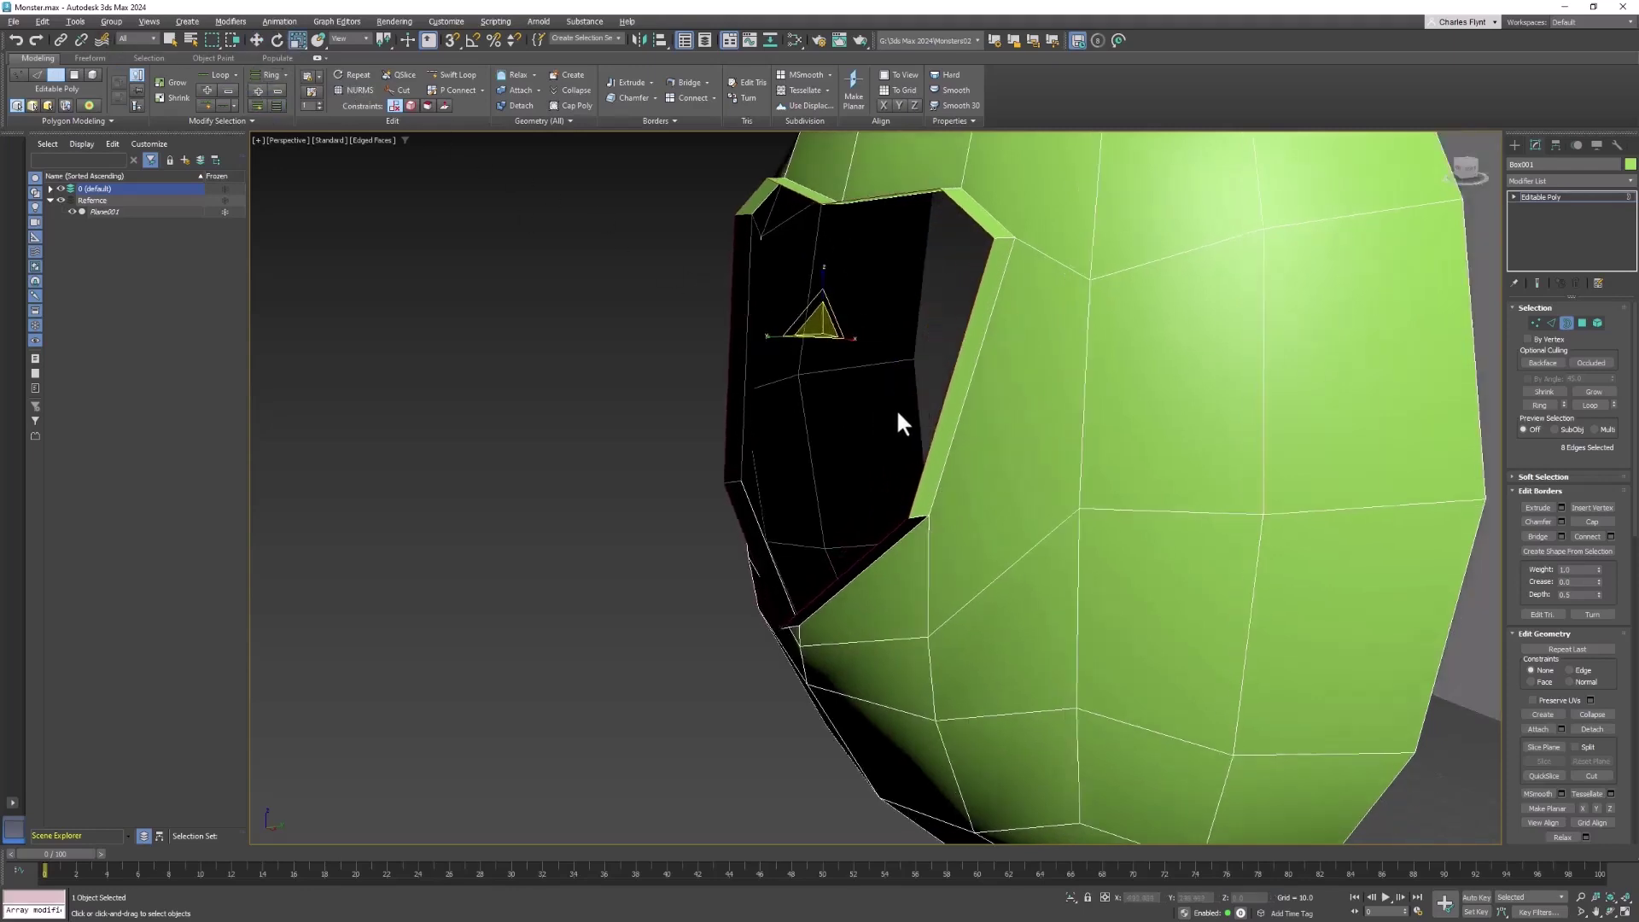
left_click_drag(805, 326, 815, 333)
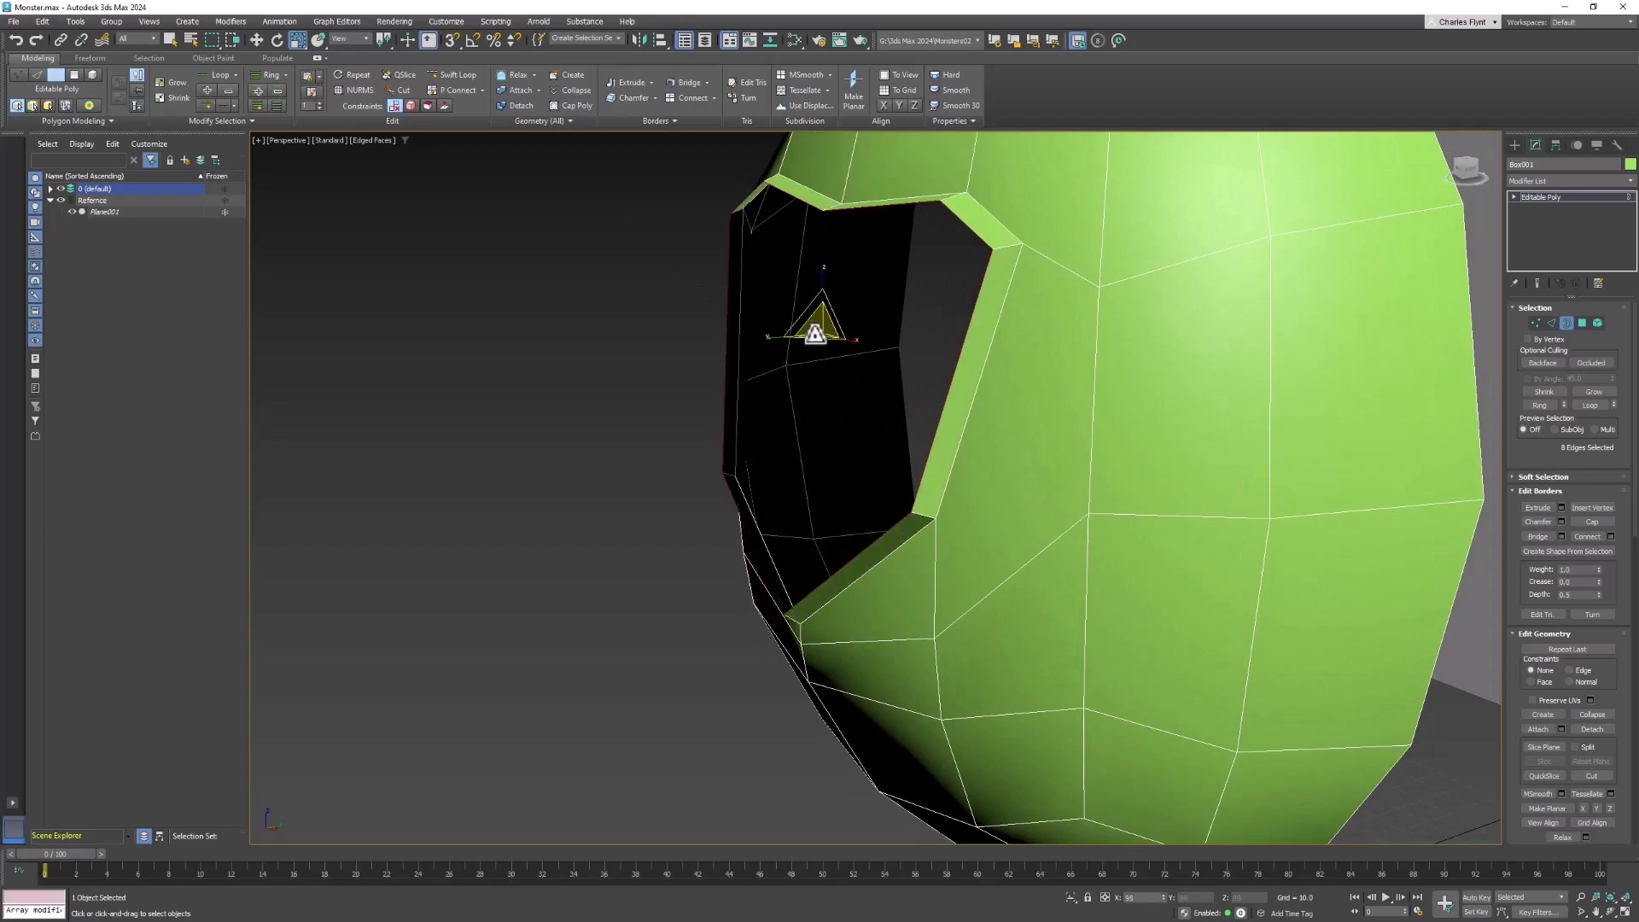
Step: Extrude the mouth border inward by uniform scaling to form the front face of the lips
middle_click_drag(962, 336, 933, 355, "alt")
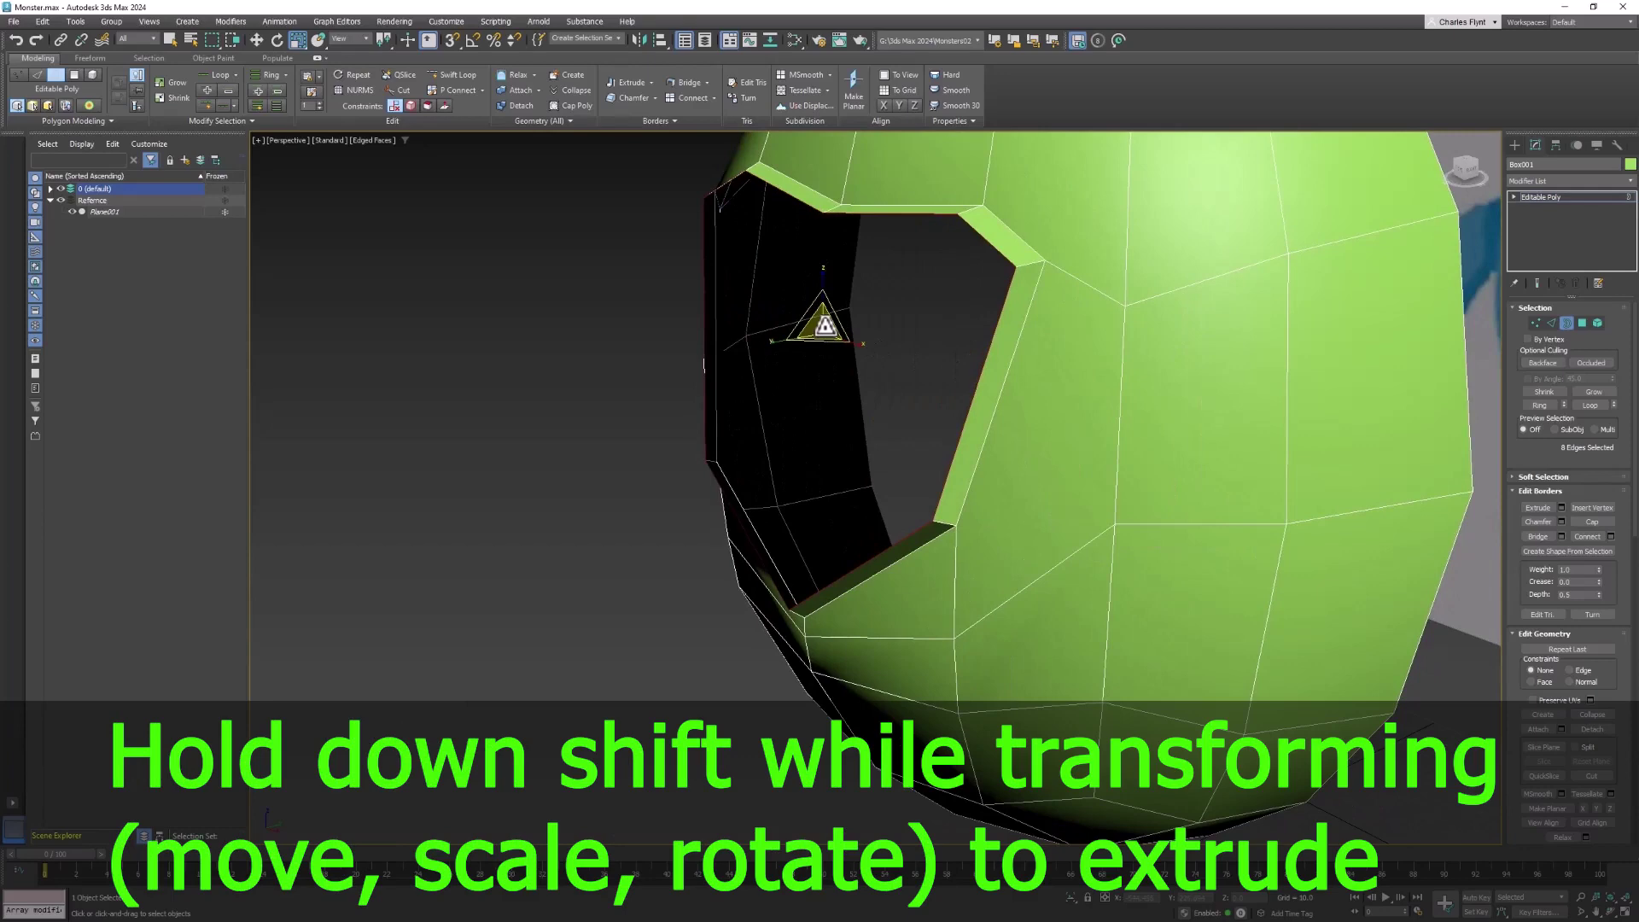
left_click_drag(825, 326, 827, 334, "shift")
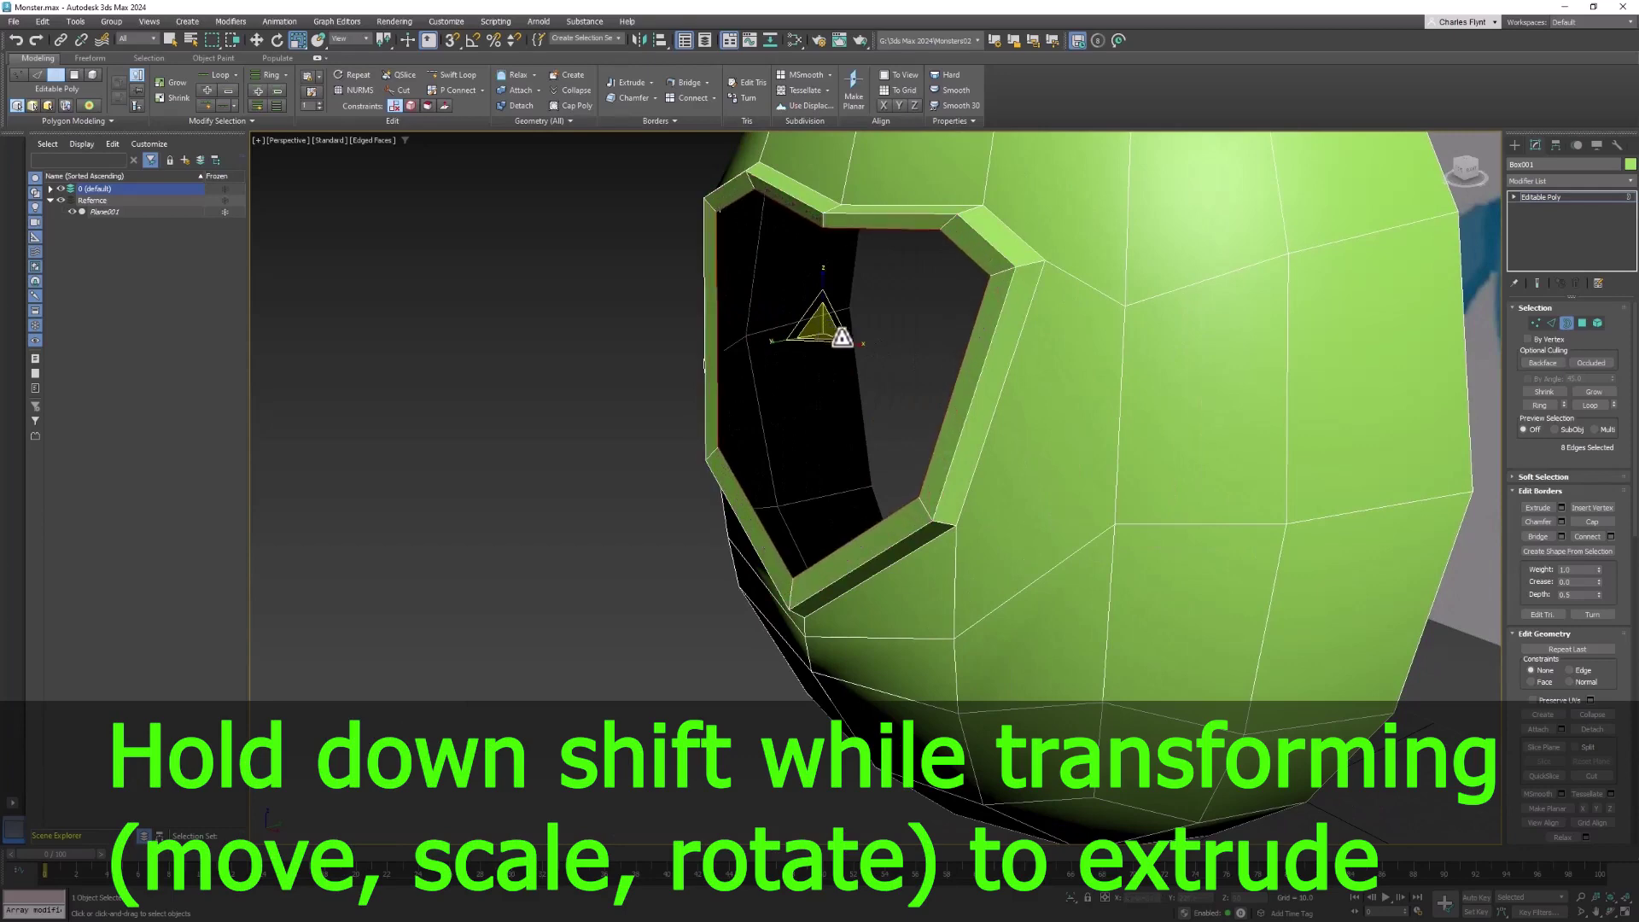
middle_click_drag(897, 340, 875, 341, "alt")
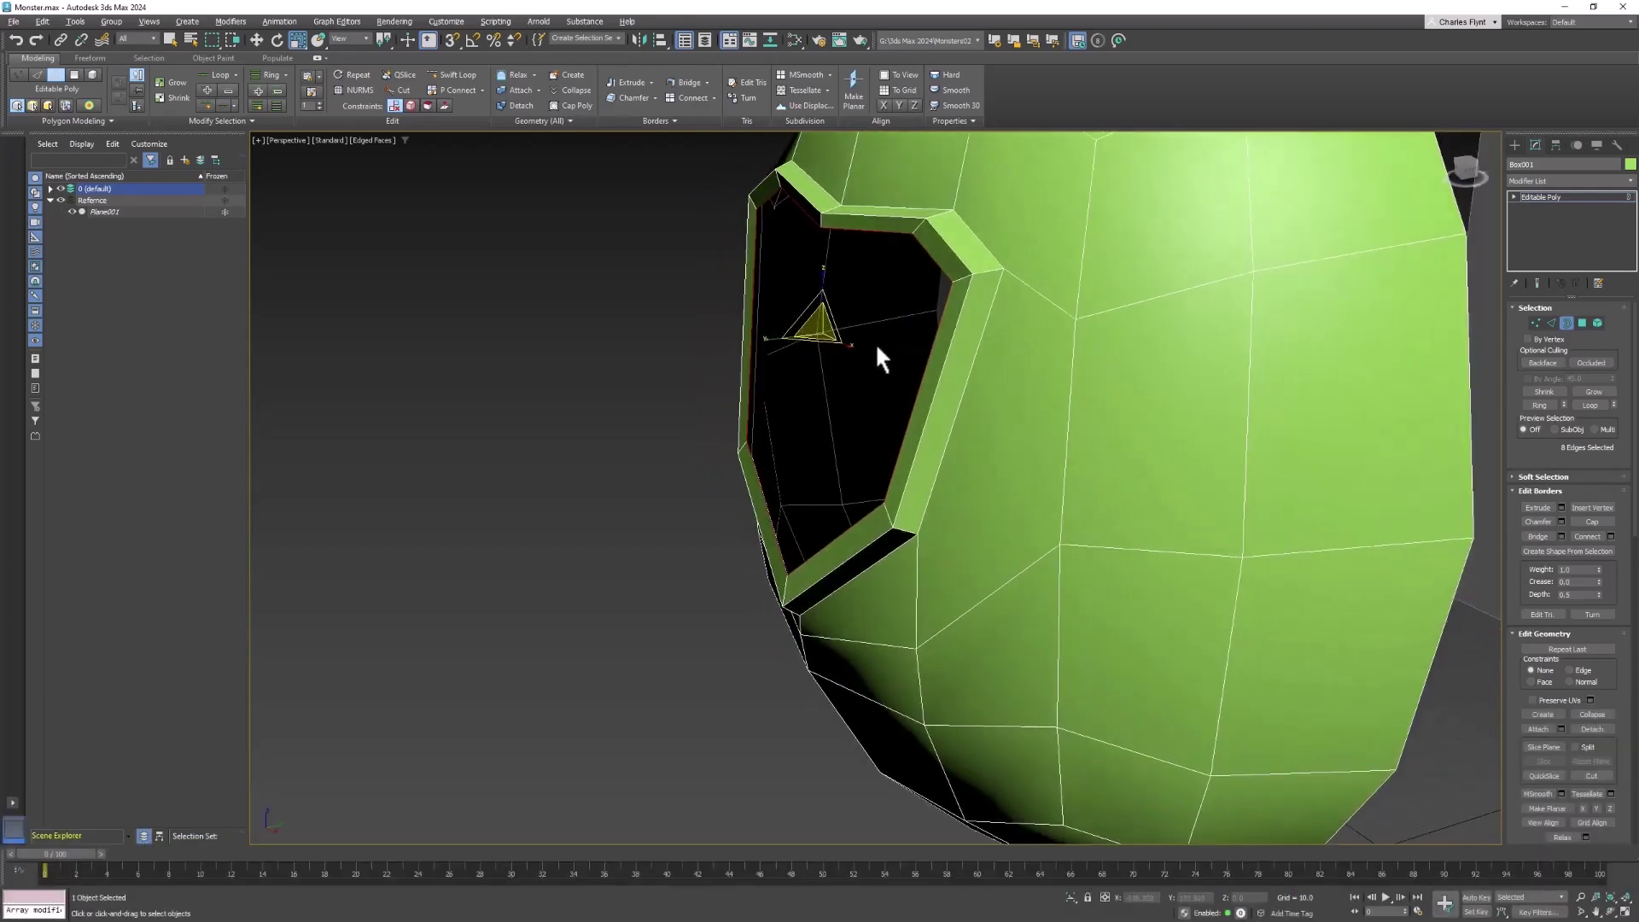
Step: Extrude the inner lip border back into the body along Y to give the mouth depth
left_click(257, 40)
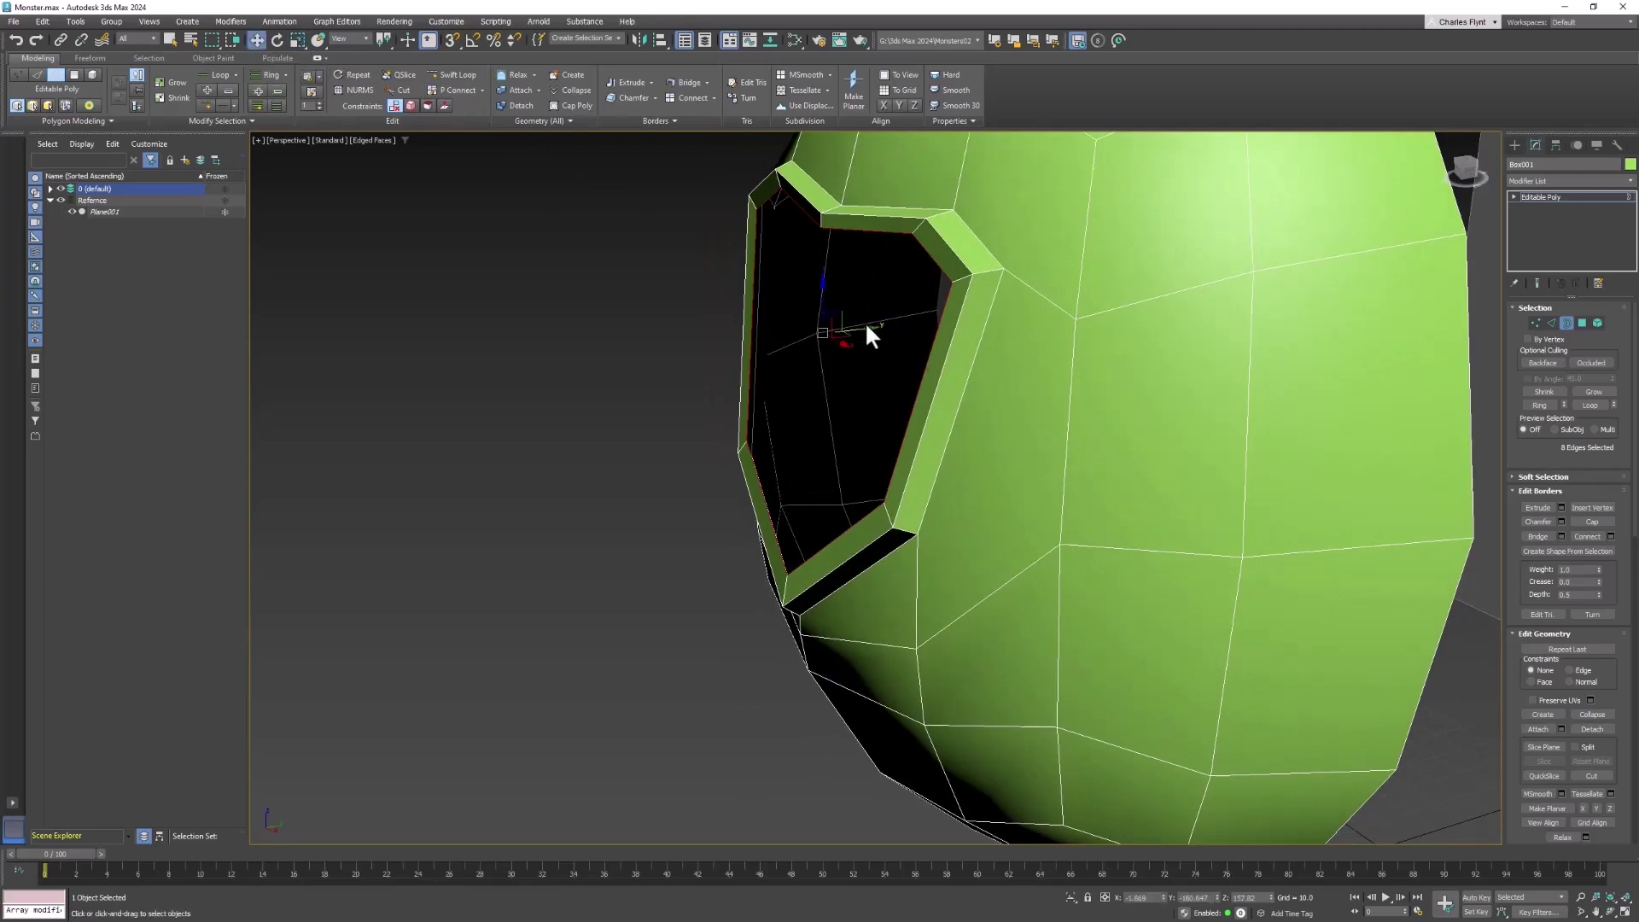
left_click_drag(863, 325, 940, 325, "shift")
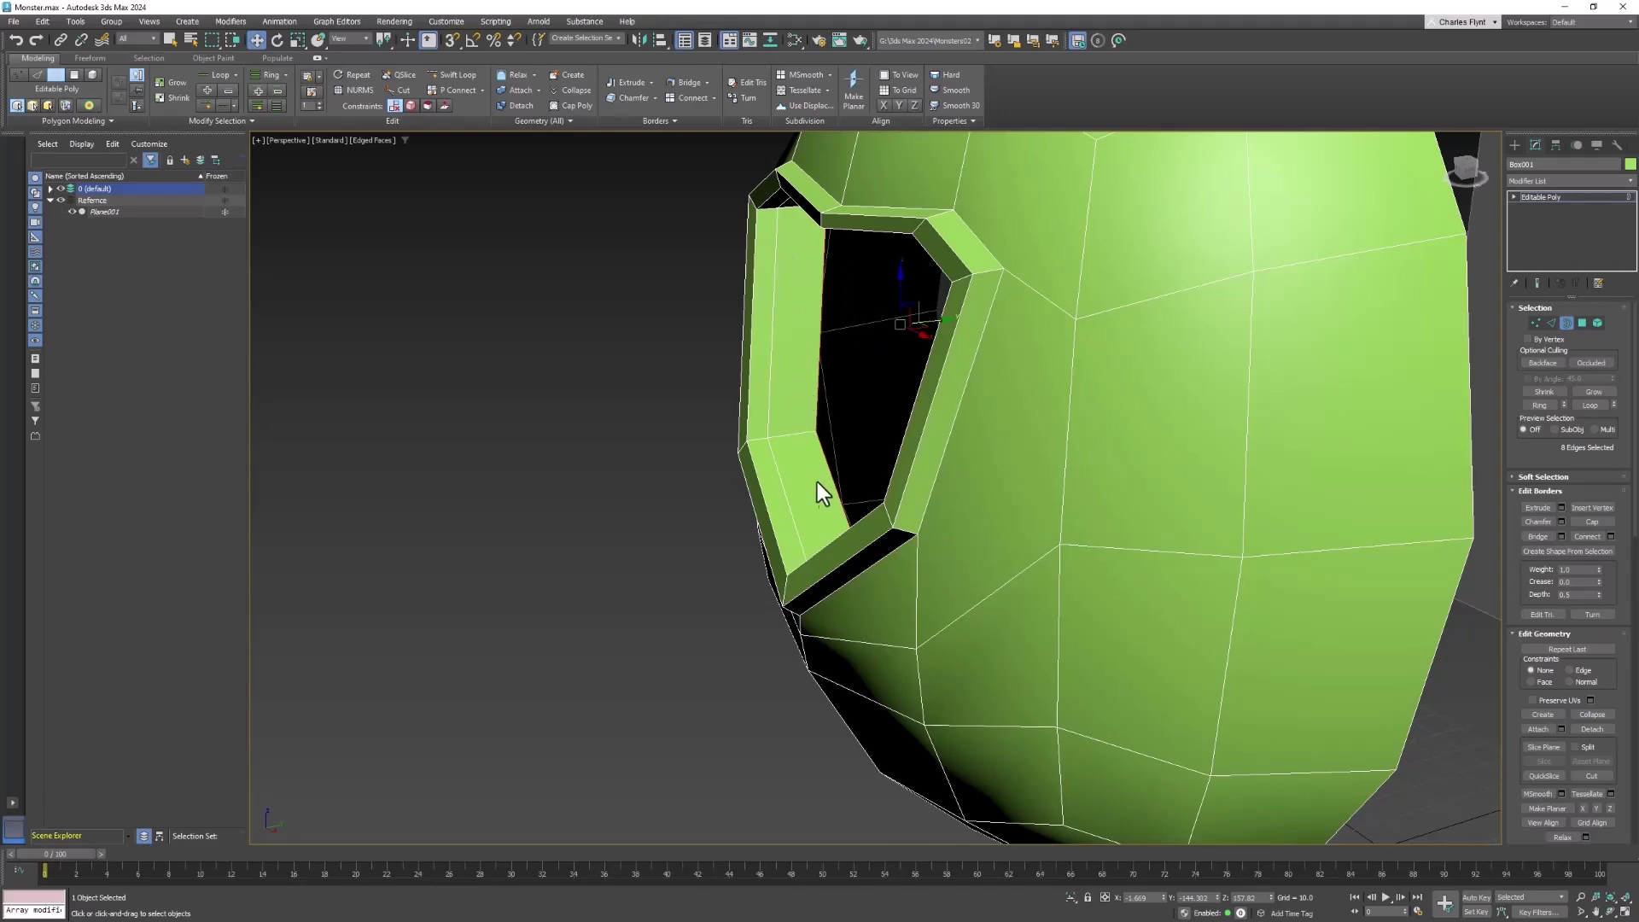
middle_click_drag(841, 443, 909, 393, "alt")
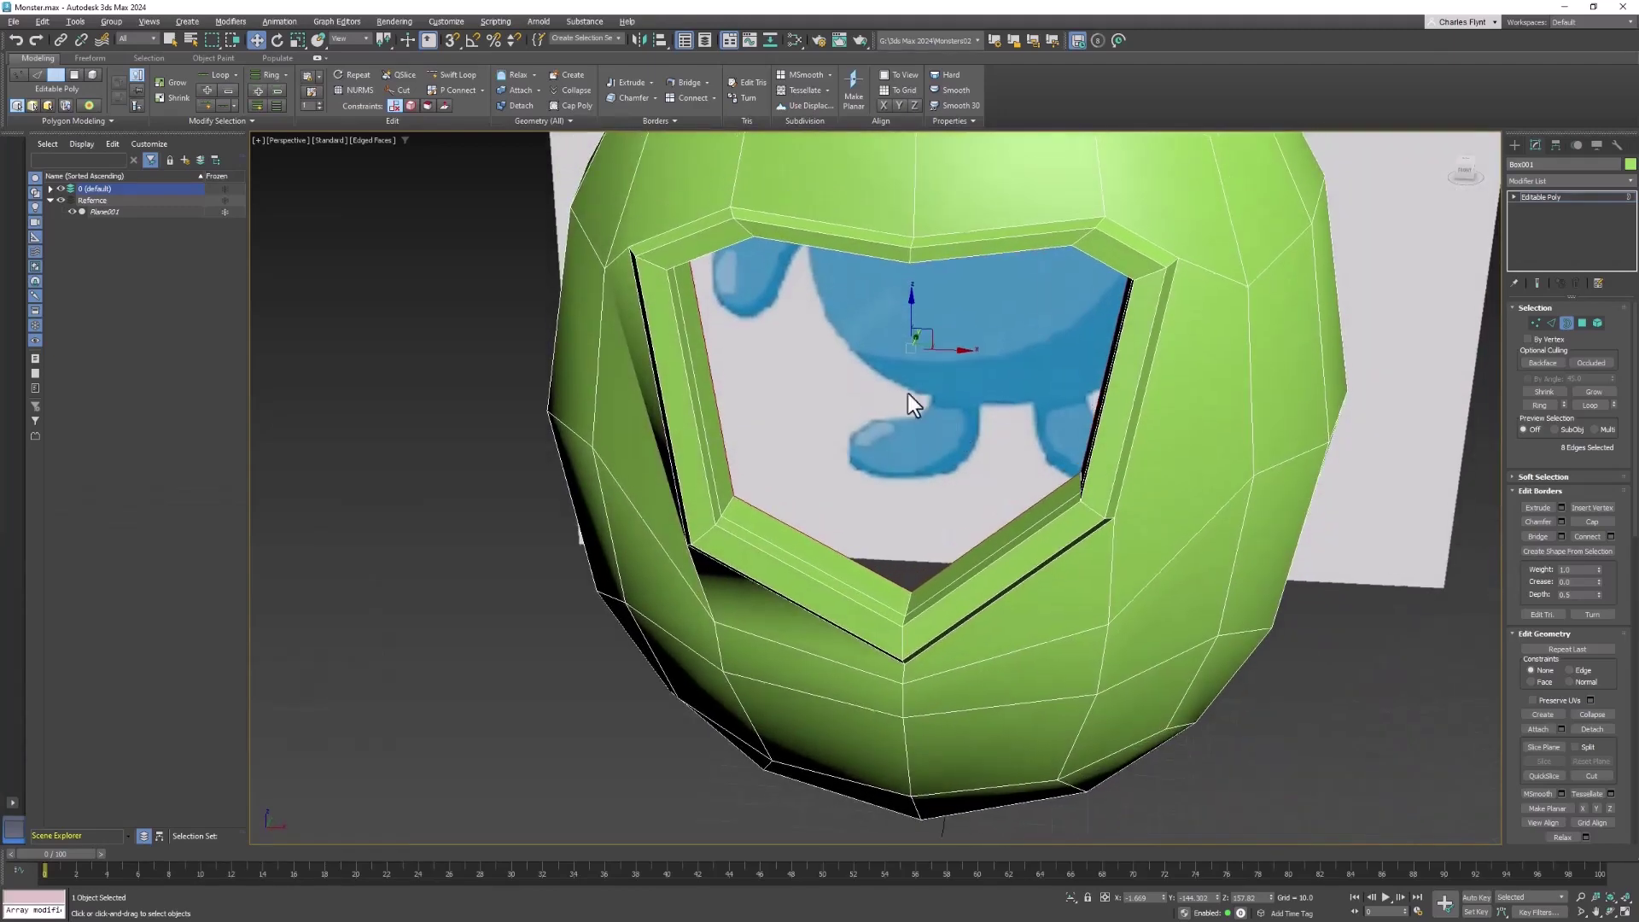
Step: Turn on NURMS smoothing for the body and switch to vertex editing around the mouth
left_click(346, 85)
middle_click_drag(1094, 212, 864, 237, "alt")
scroll(794, 219, "up", 4)
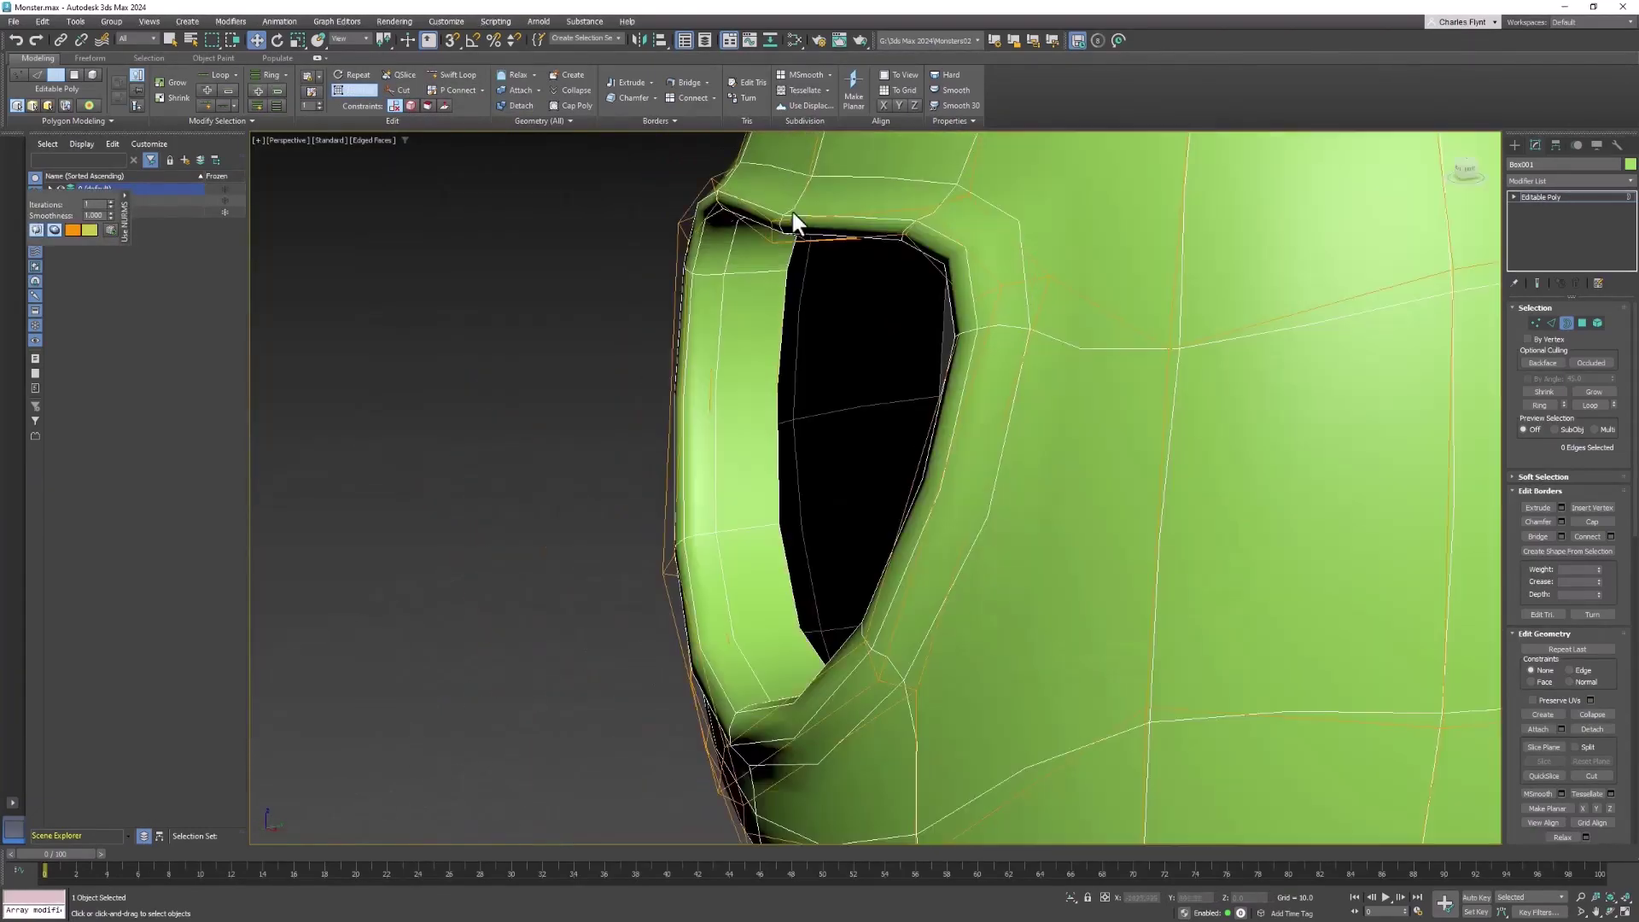
left_click(849, 255)
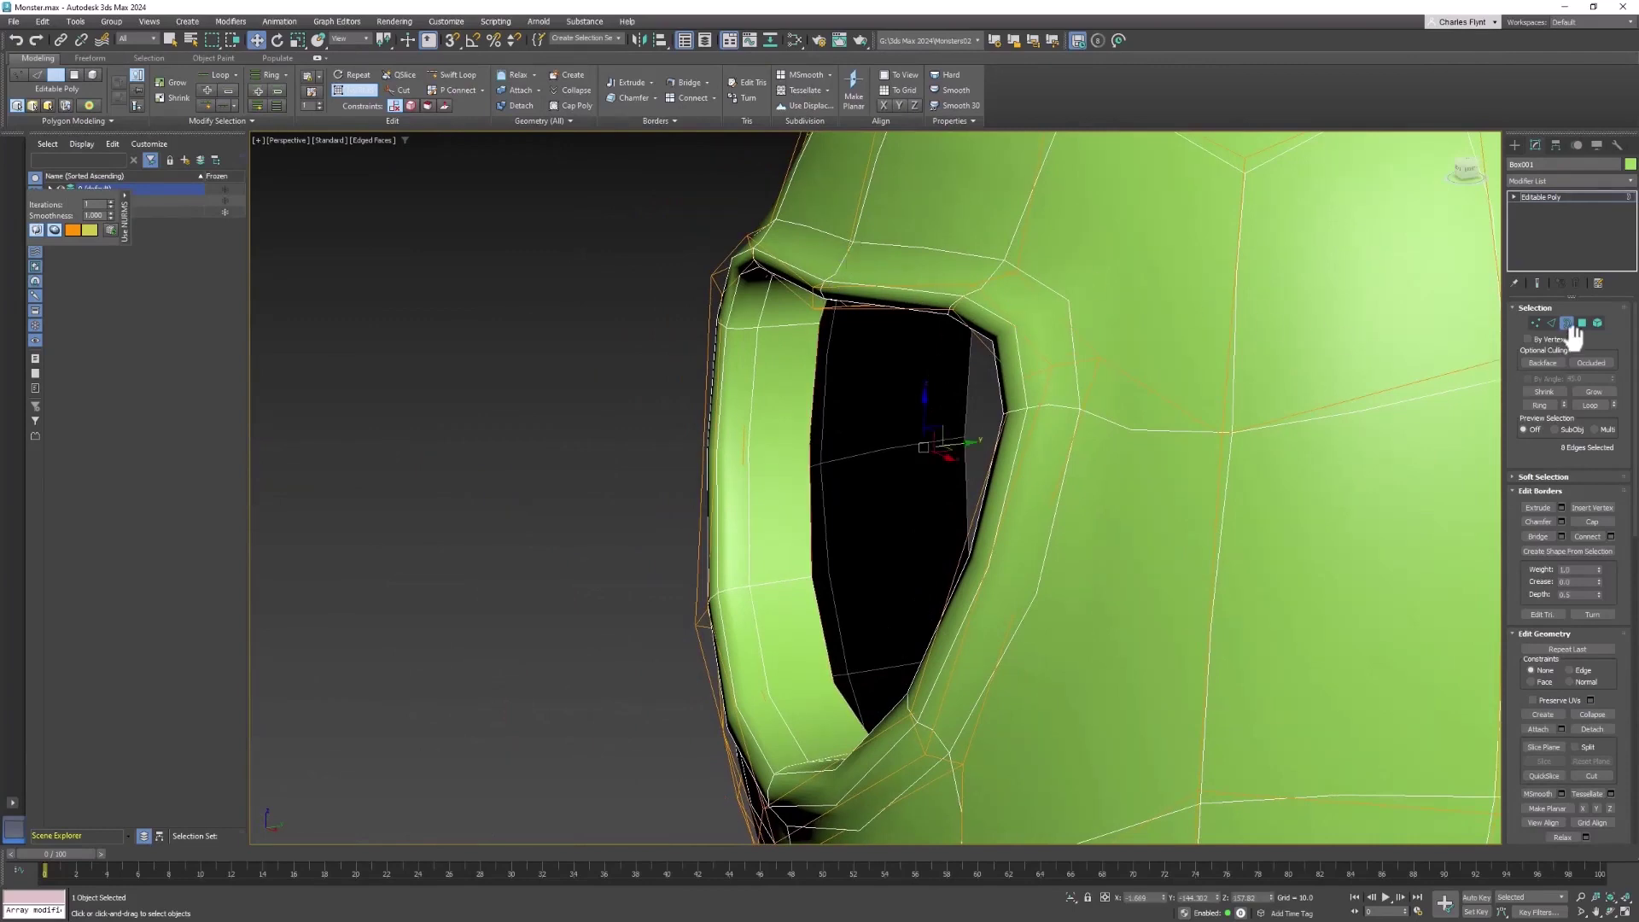
left_click(1536, 323)
Step: Move the body vertices just above the upper lip upward at the centre and one corner, away from the lip
left_click(847, 259)
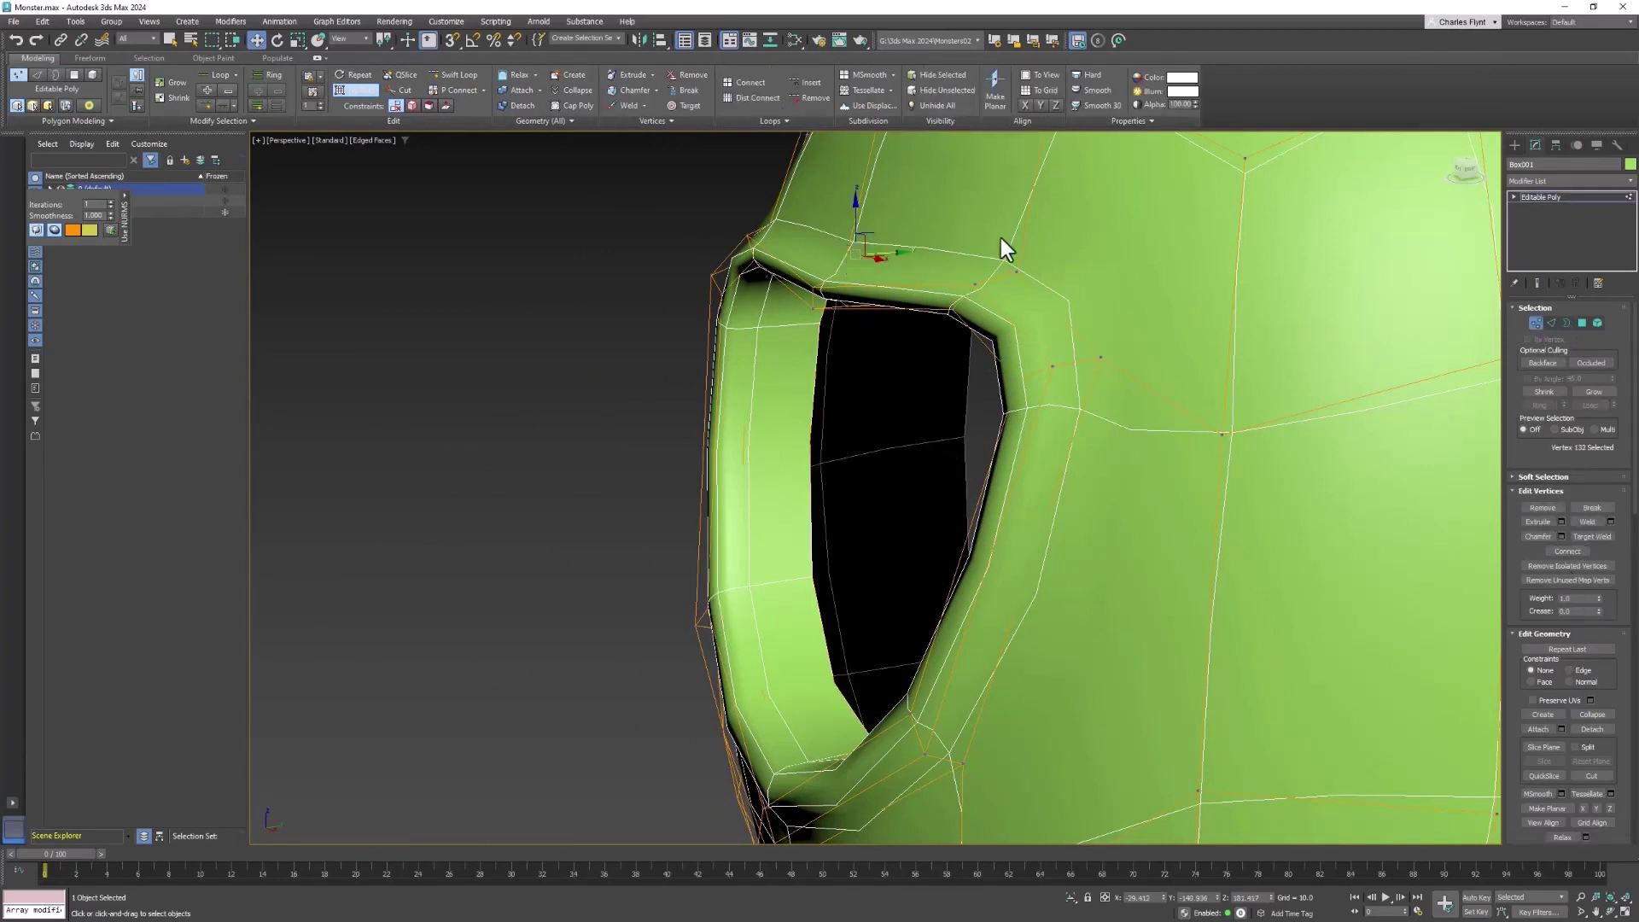
left_click_drag(852, 211, 852, 201)
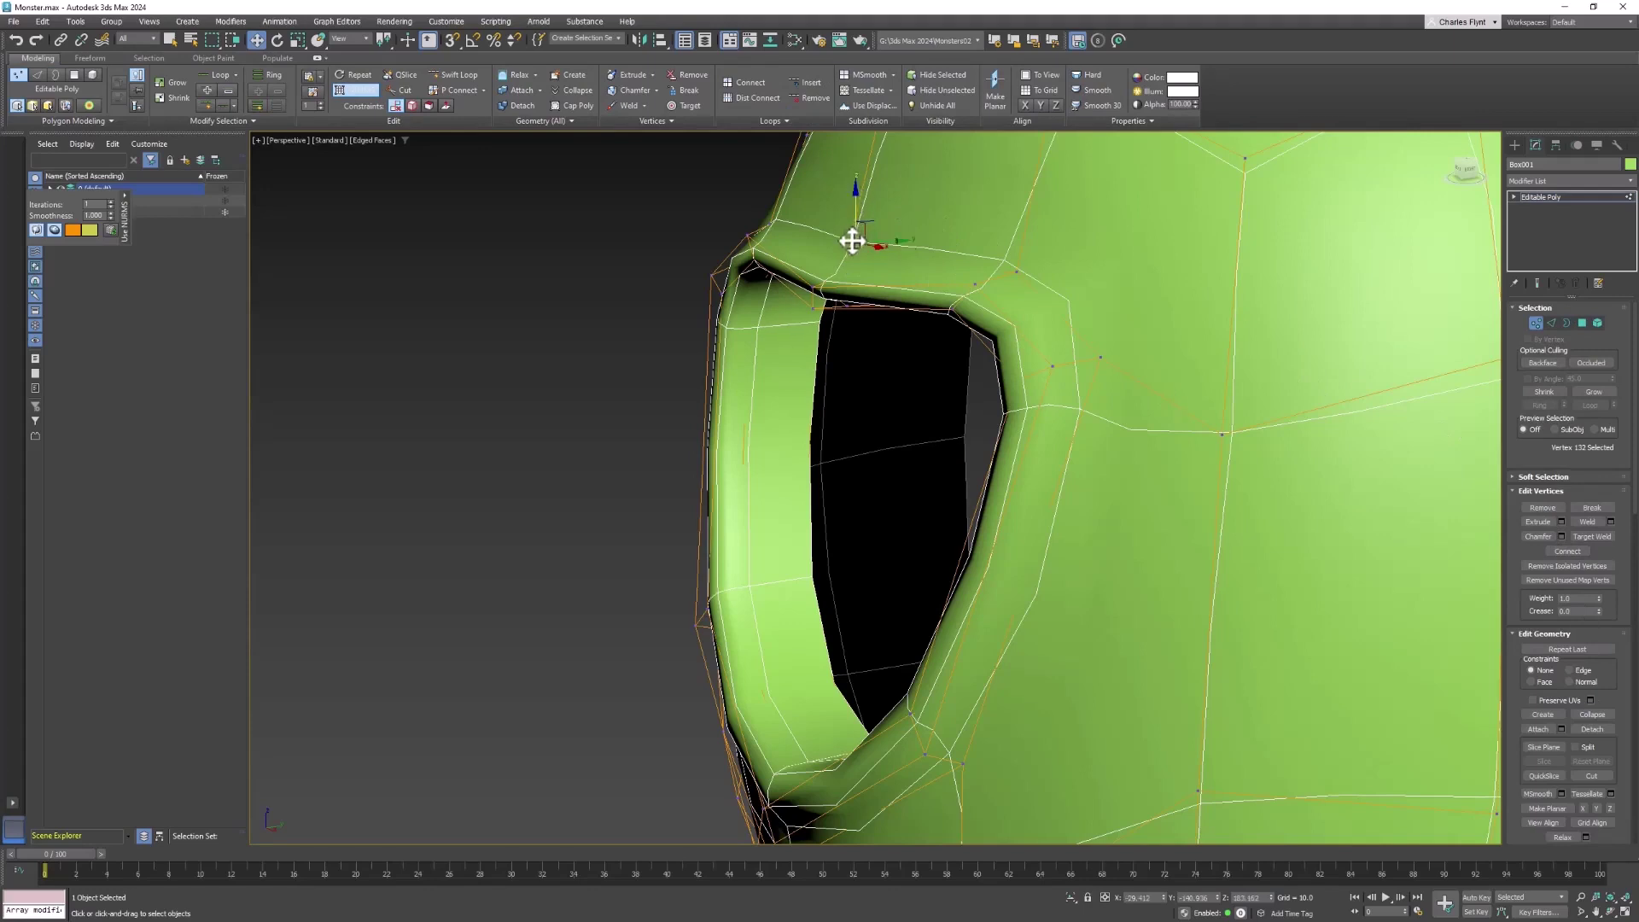
left_click(852, 425)
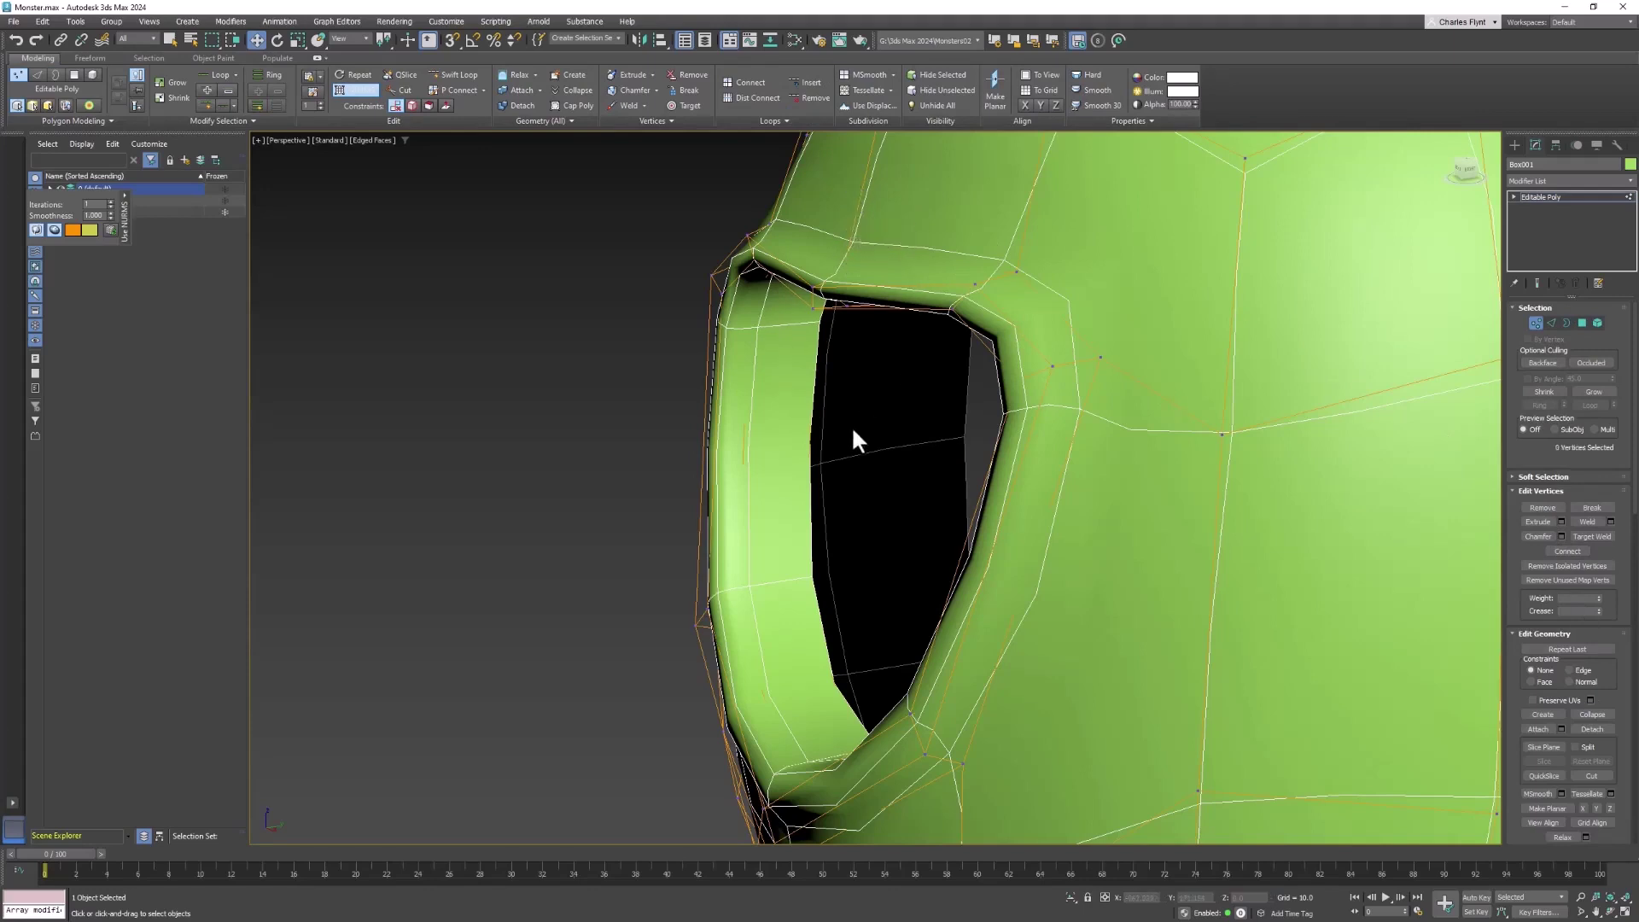
left_click(848, 248)
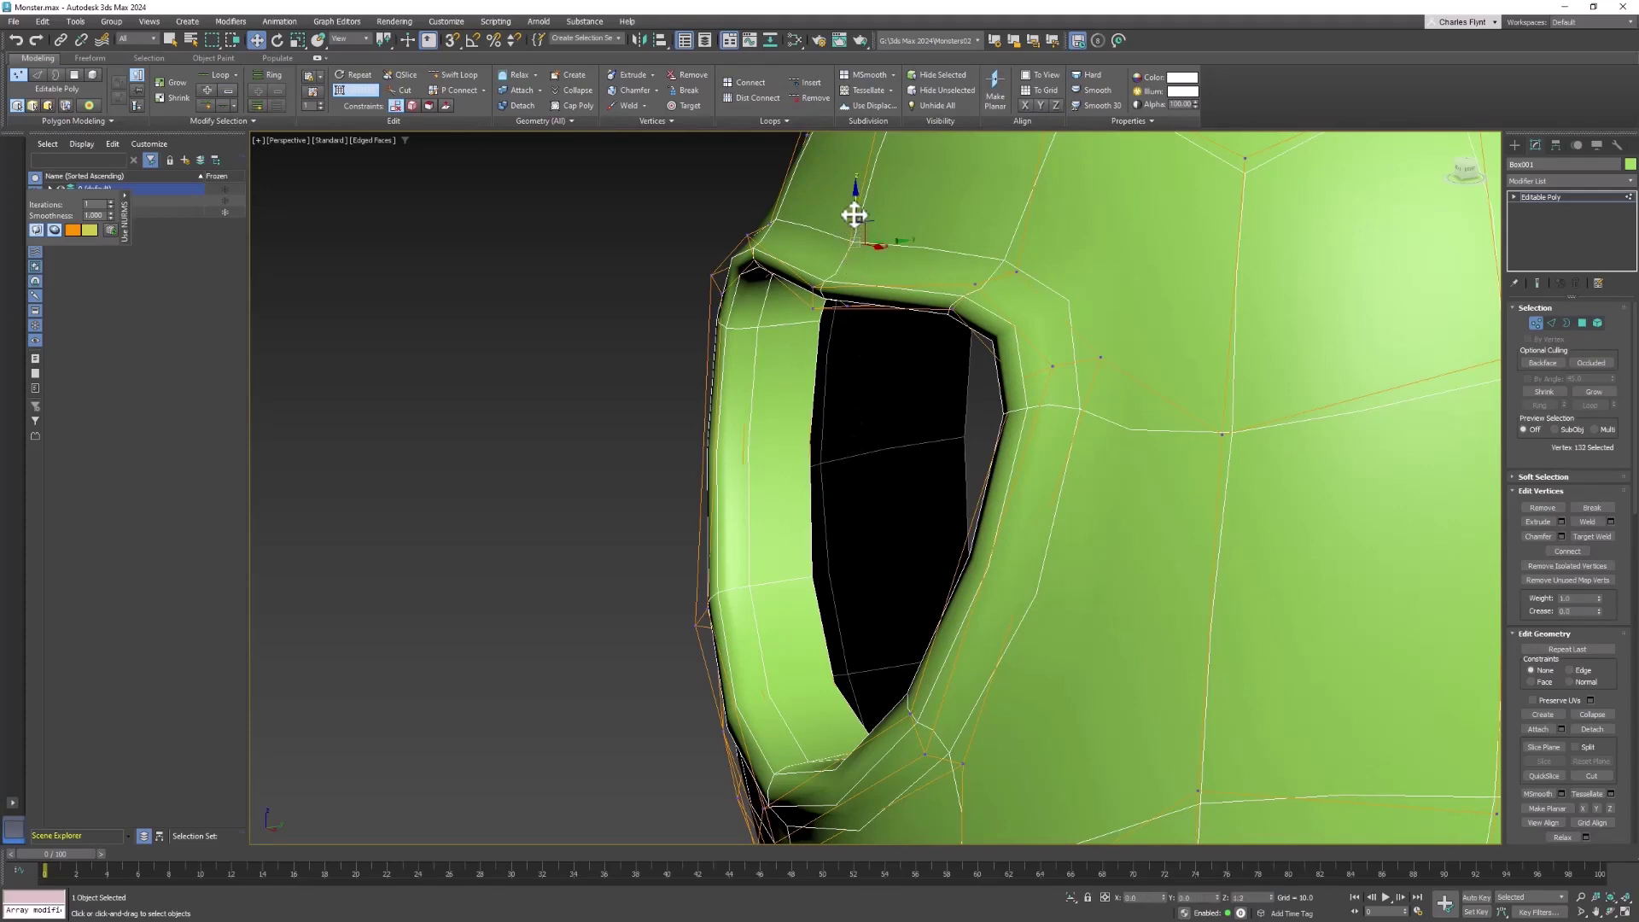
mouse_move(853, 215)
left_mouse_down()
mouse_move(864, 172)
mouse_move(916, 137)
mouse_move(934, 249)
left_mouse_up()
left_click(846, 265)
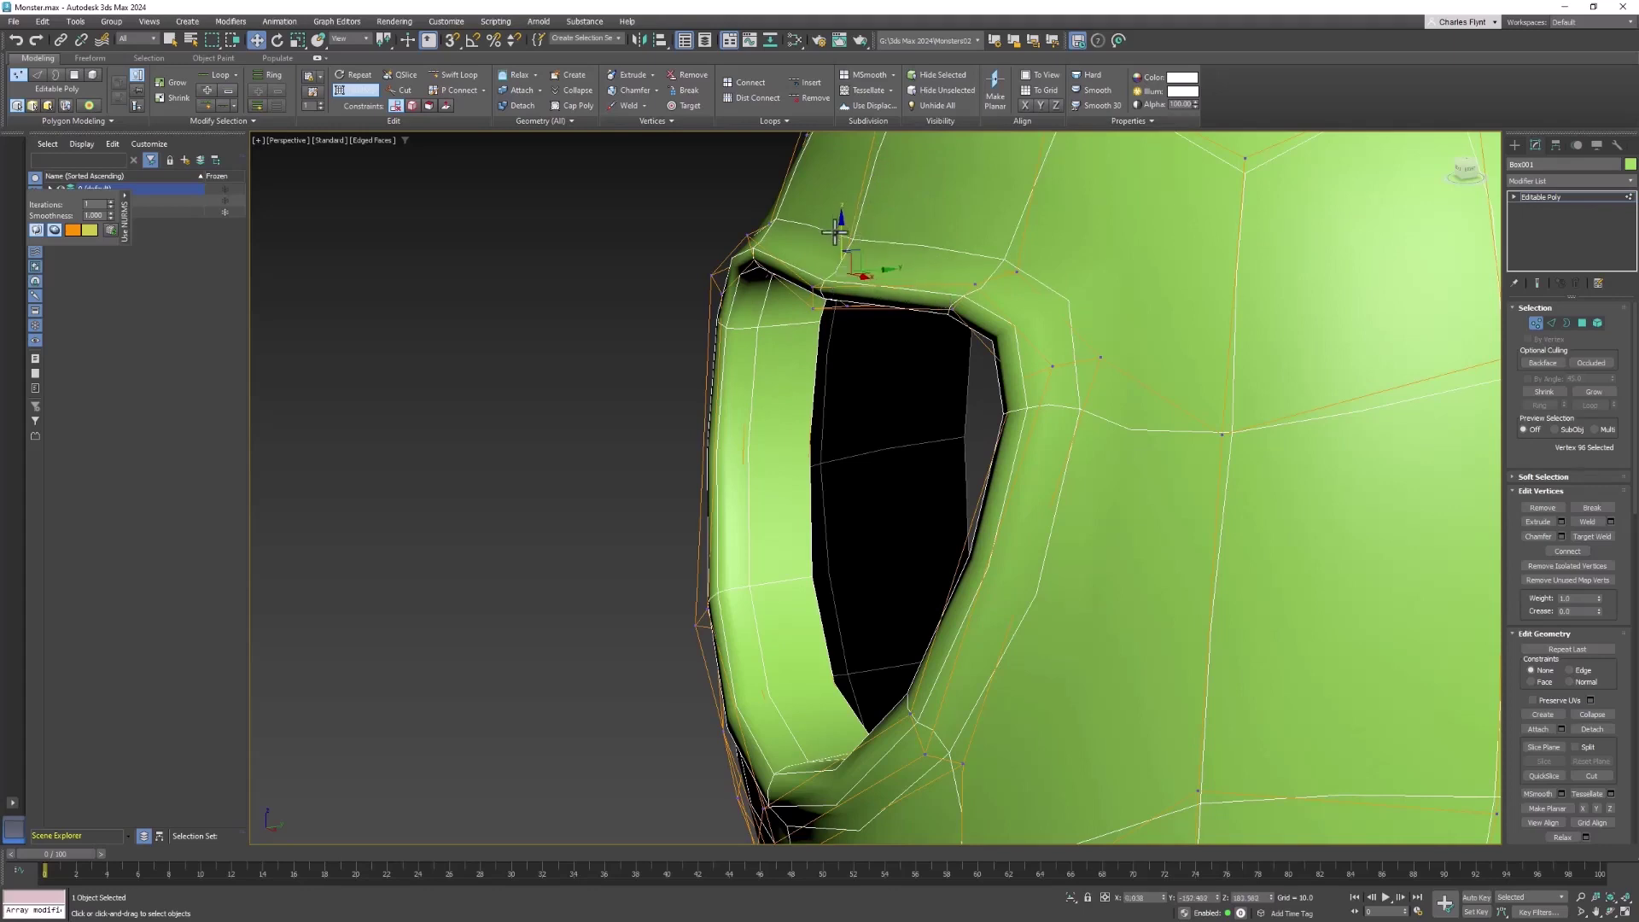
left_click_drag(838, 230, 842, 195)
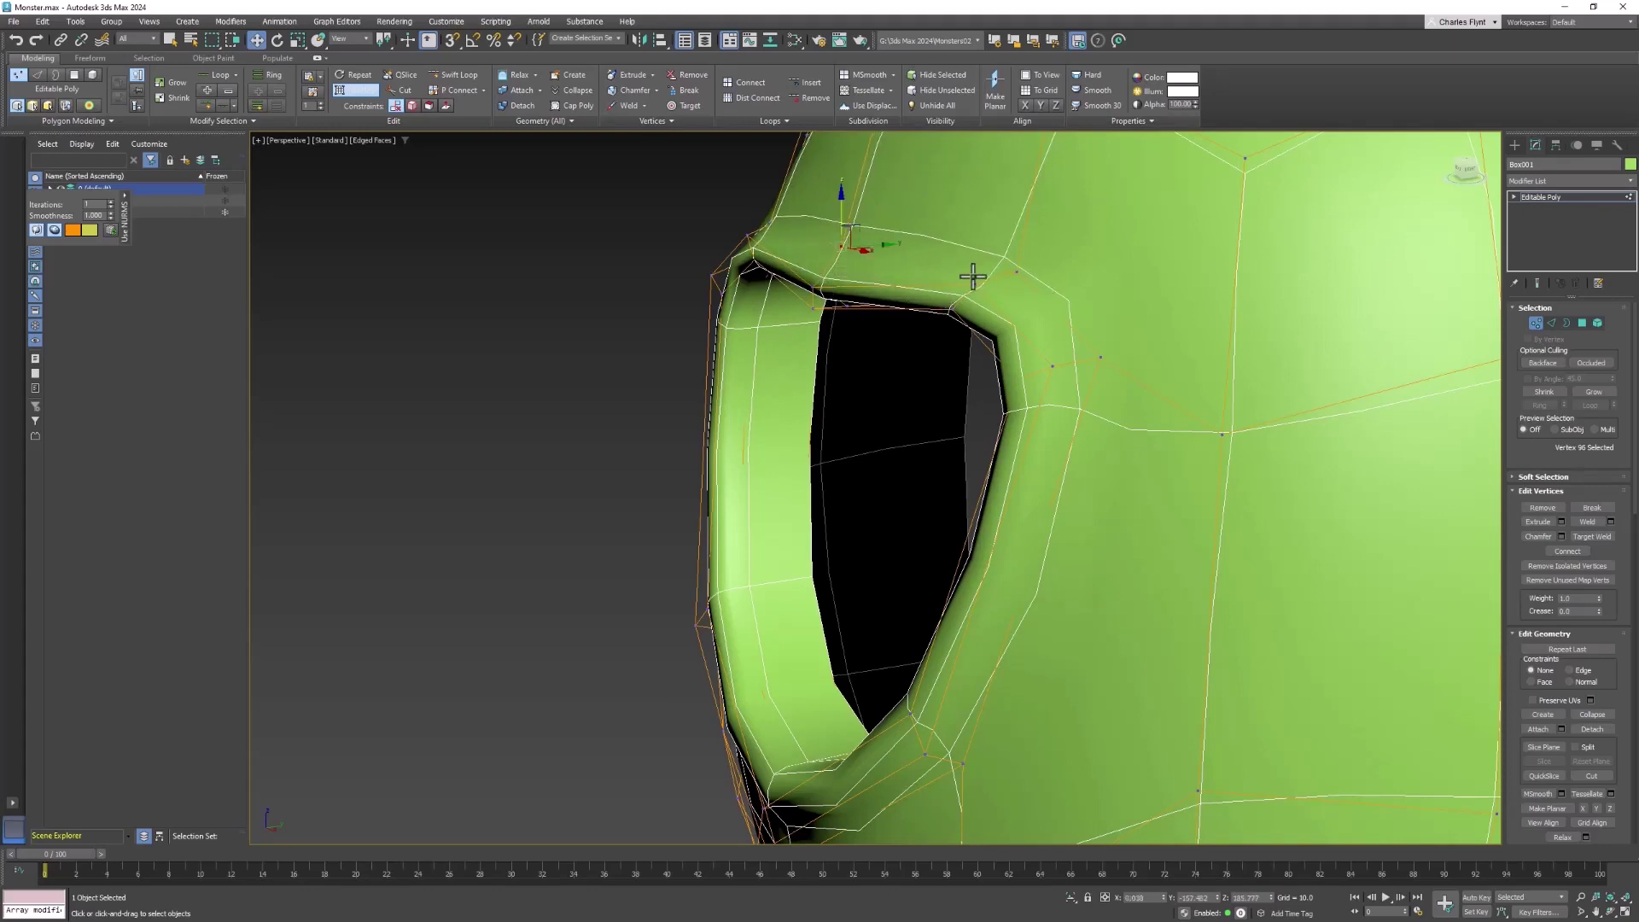
left_click_drag(1006, 258, 1019, 259)
Step: Move the body vertex above the upper lip's opposite corner slightly upward
middle_click_drag(971, 277, 1138, 289, "alt")
scroll(1145, 304, "up", 4)
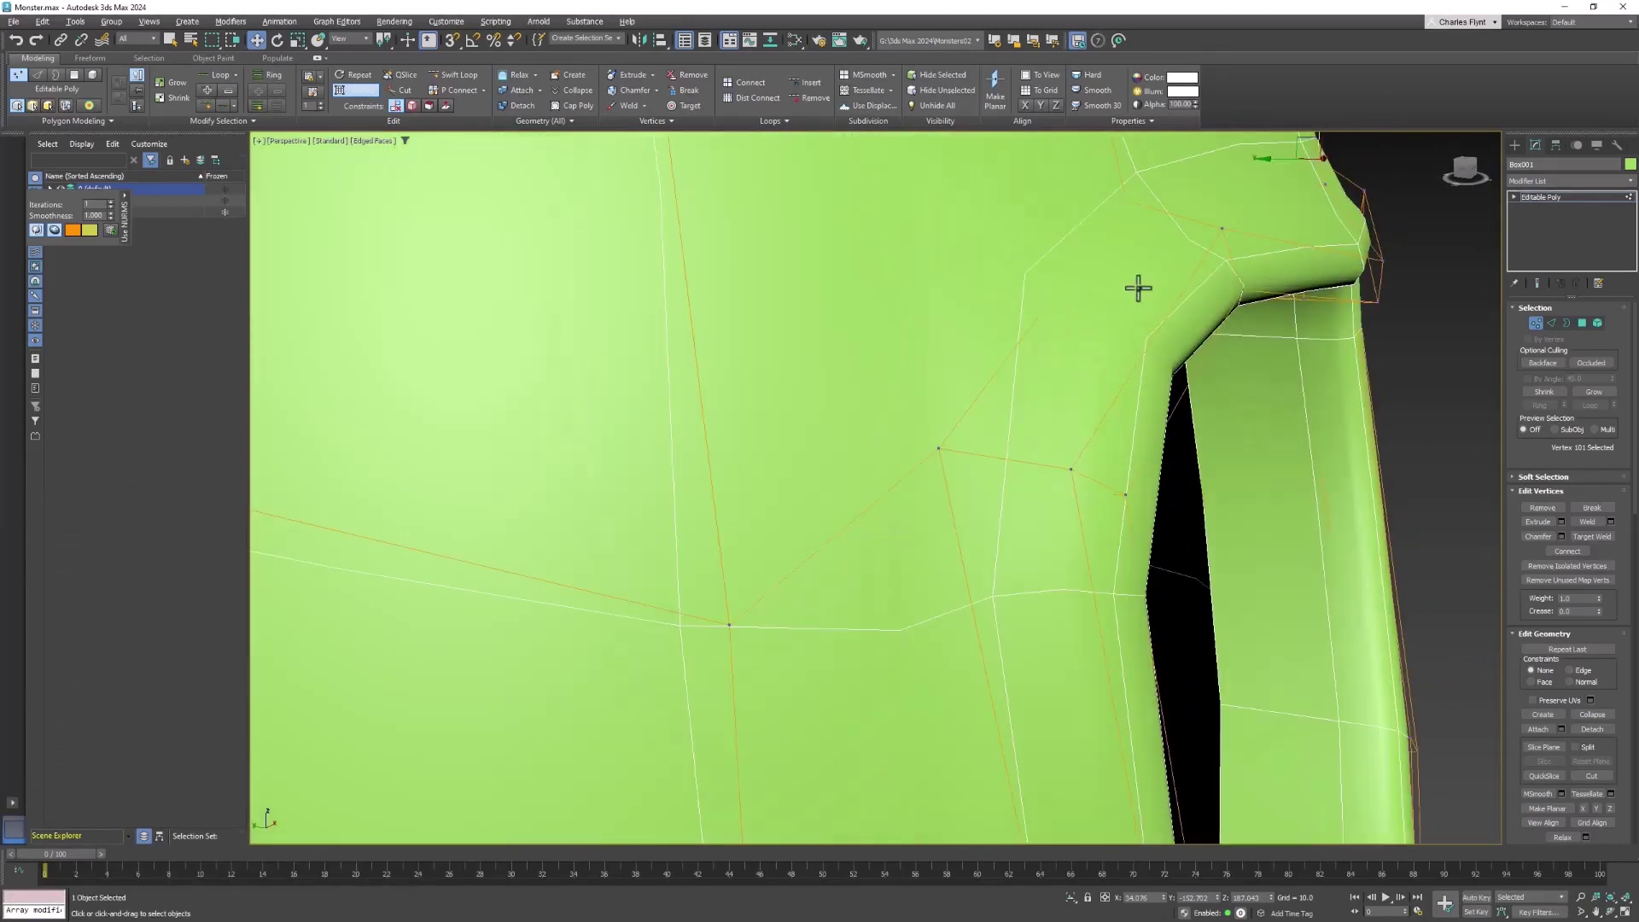
left_click(1133, 203)
scroll(1129, 214, "down", 3)
middle_click_drag(1129, 213, 1104, 232)
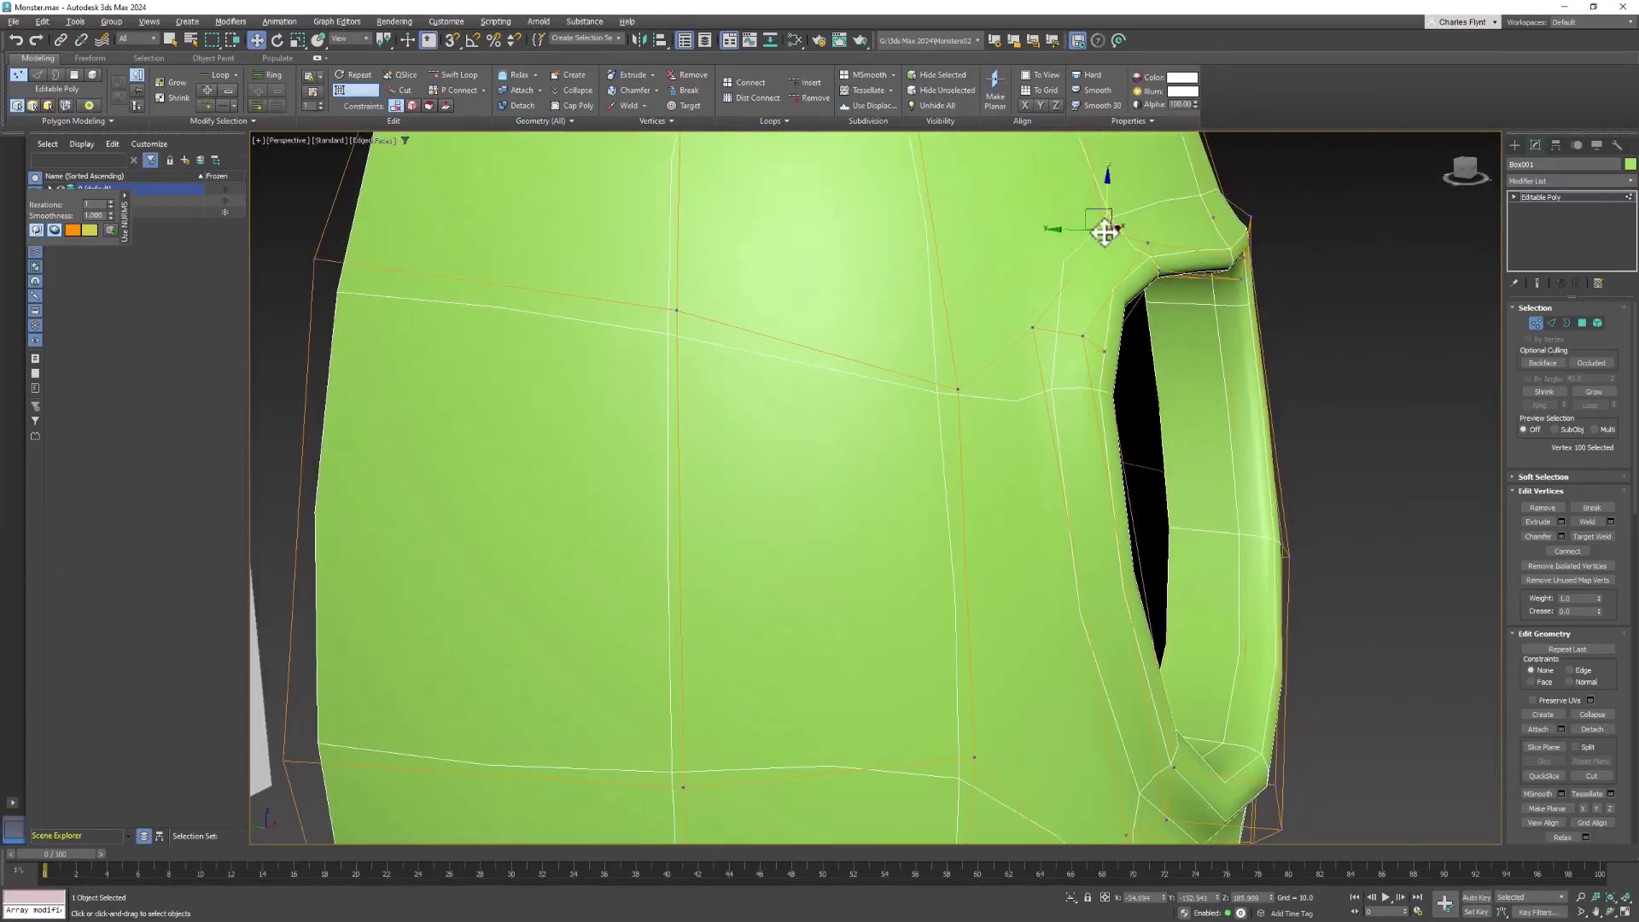
mouse_move(1107, 197)
left_mouse_down()
mouse_move(1106, 178)
mouse_move(1116, 193)
left_mouse_up()
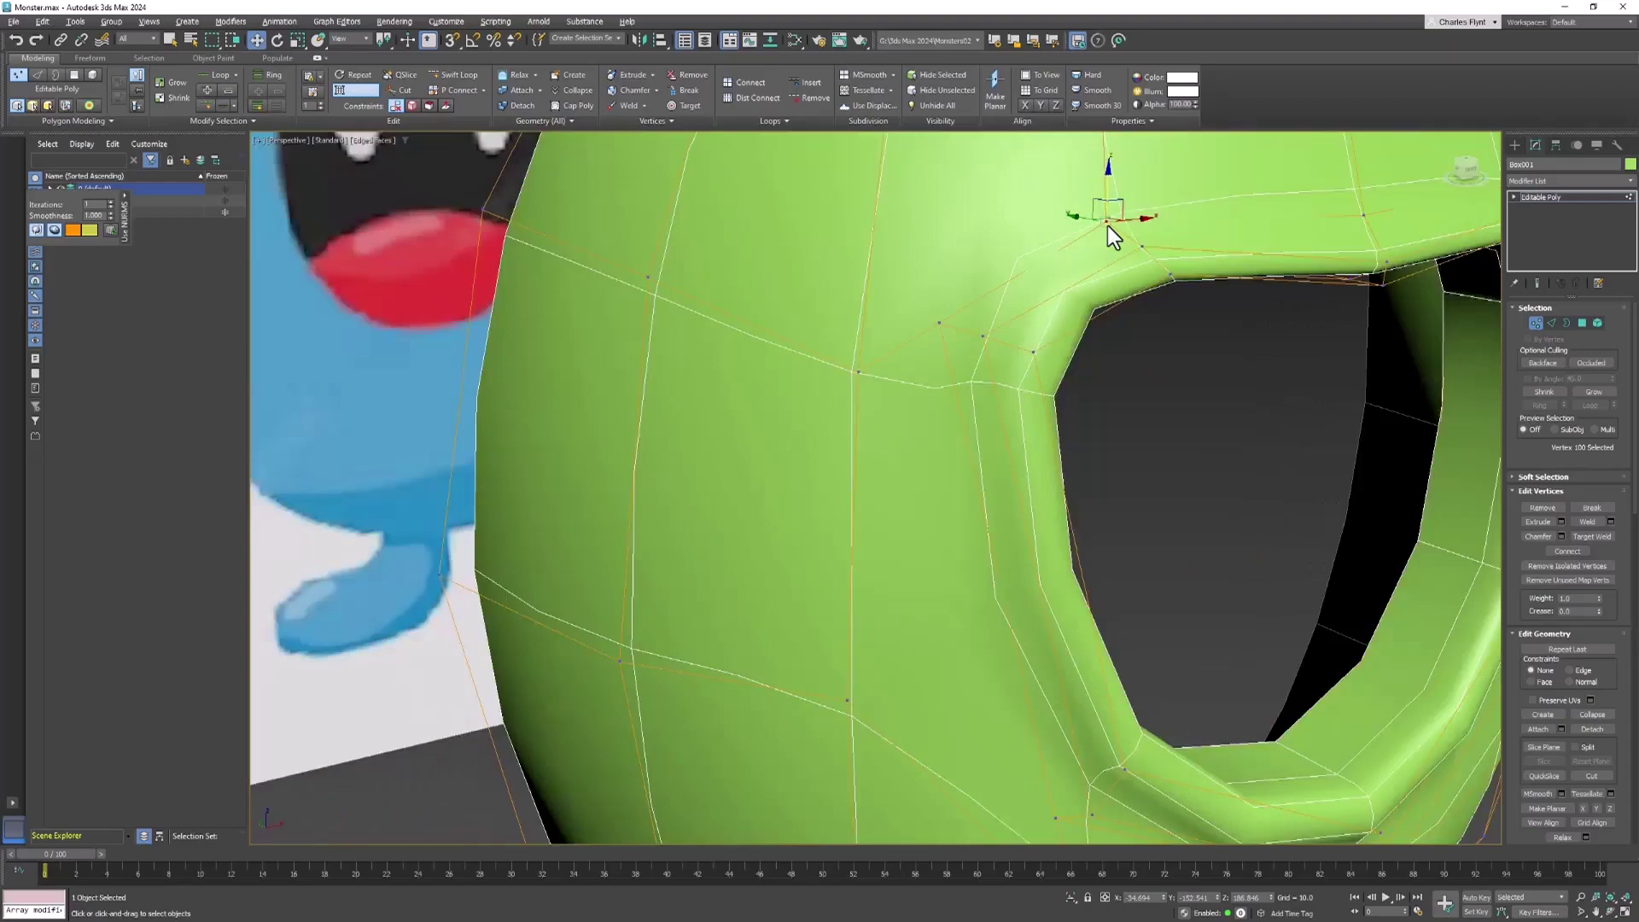
Step: Select the two body vertices below the lower lip's centre and move them down, away from the lip
middle_click_drag(1108, 225, 1059, 181, "alt")
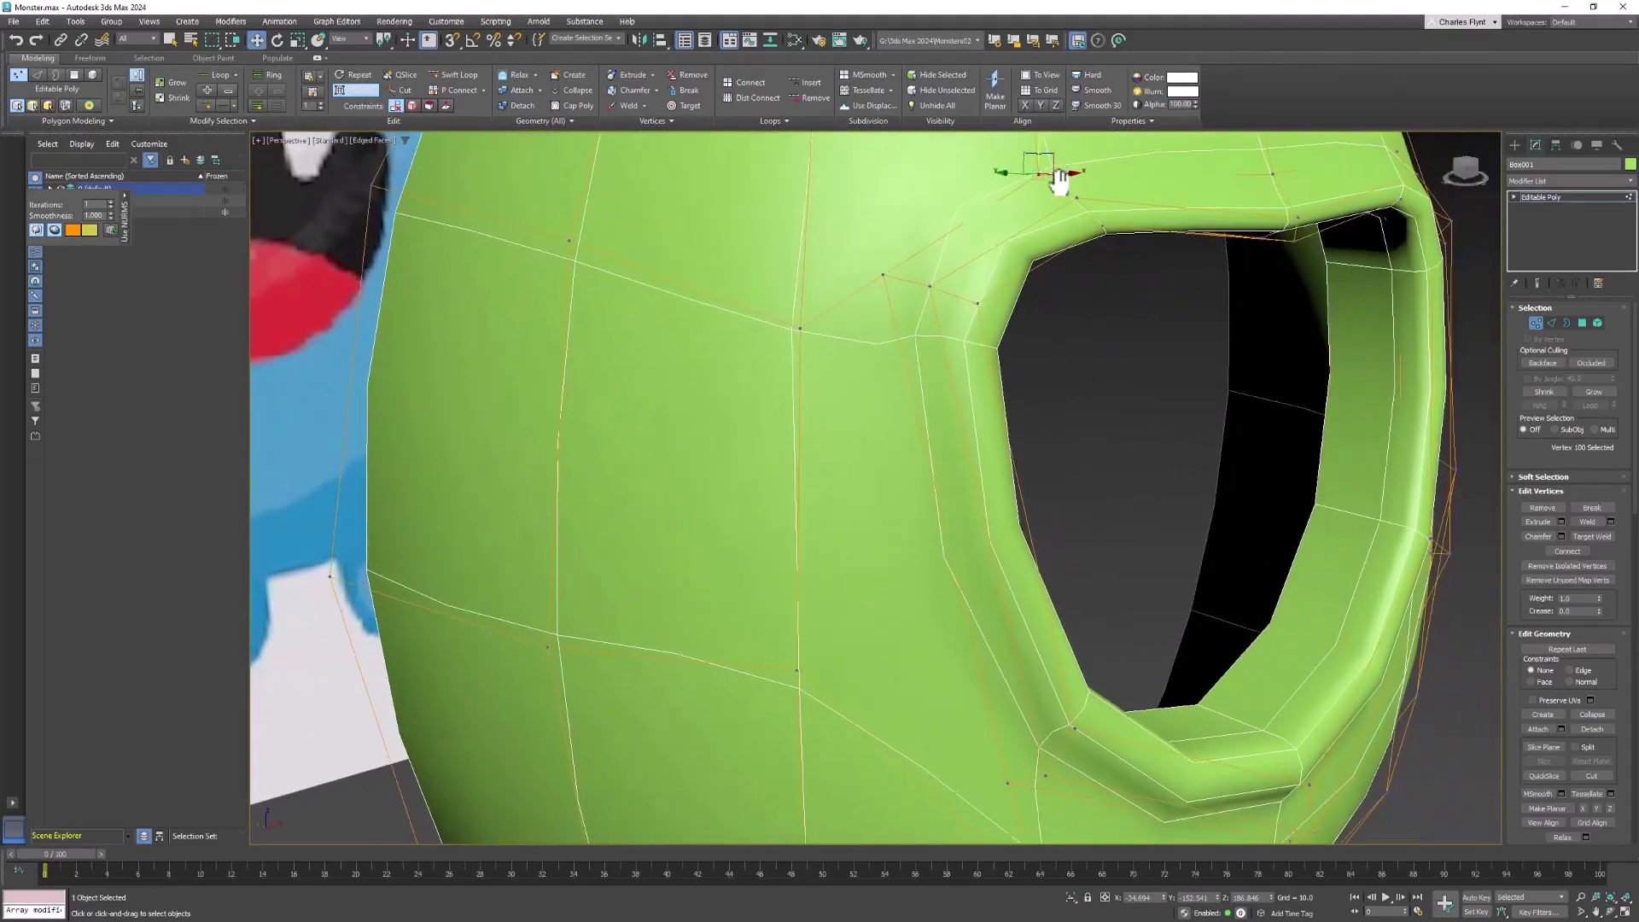
scroll(1059, 181, "down", 5)
middle_click_drag(1105, 293, 1079, 396, "alt")
scroll(1080, 395, "up", 3)
left_click(1023, 444)
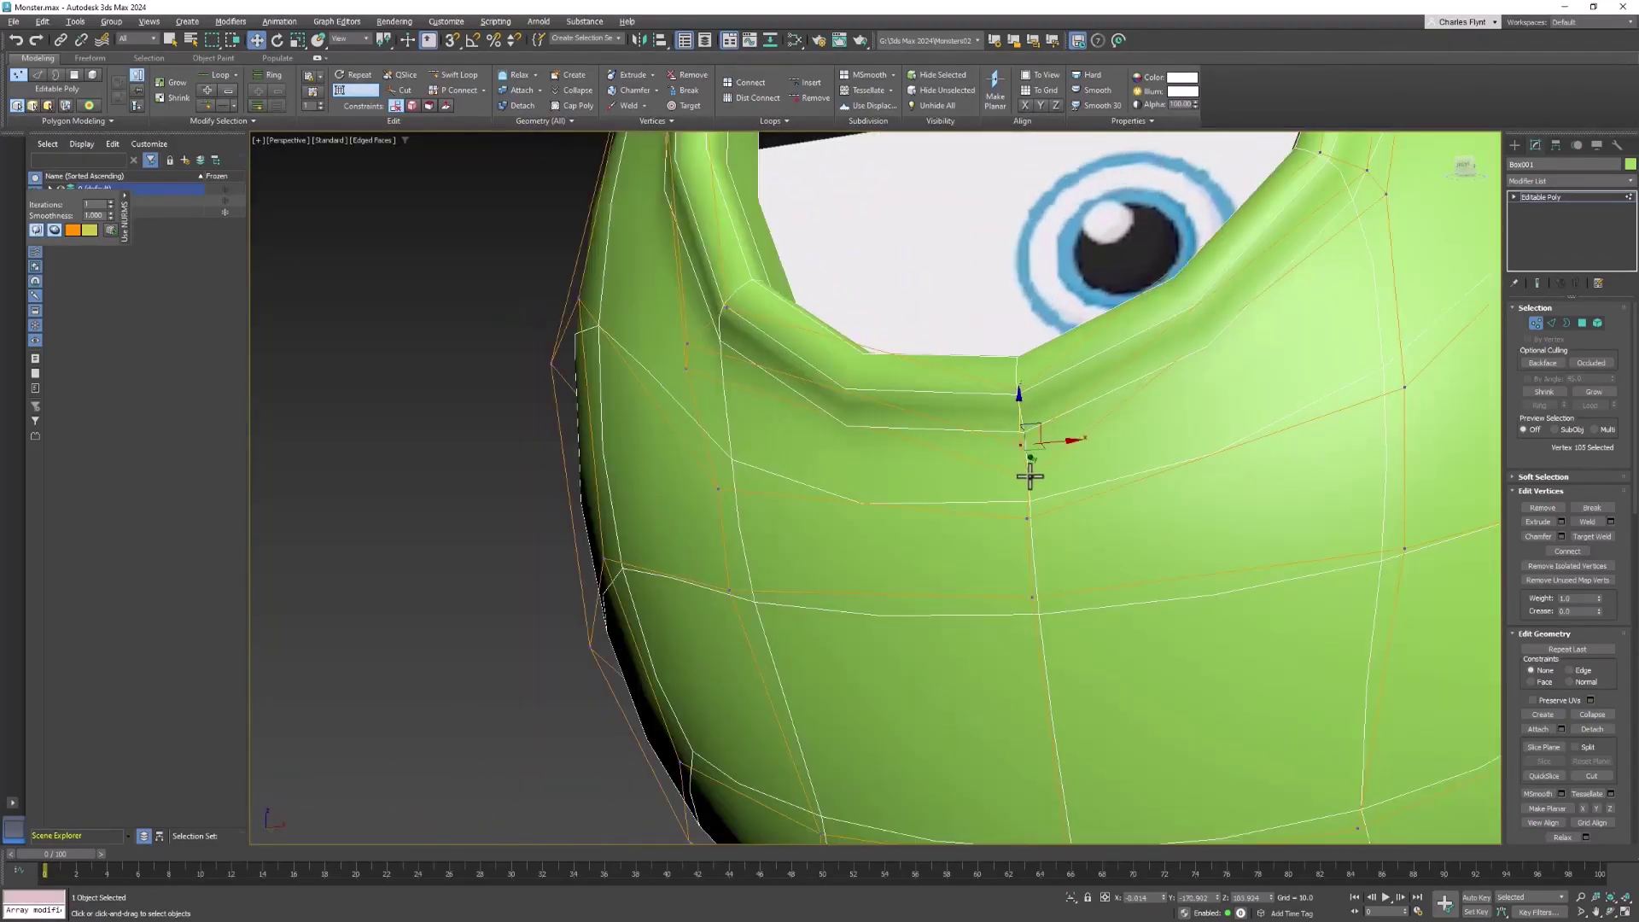
left_click(1030, 478, "ctrl")
middle_click_drag(1030, 478, 1053, 435, "alt")
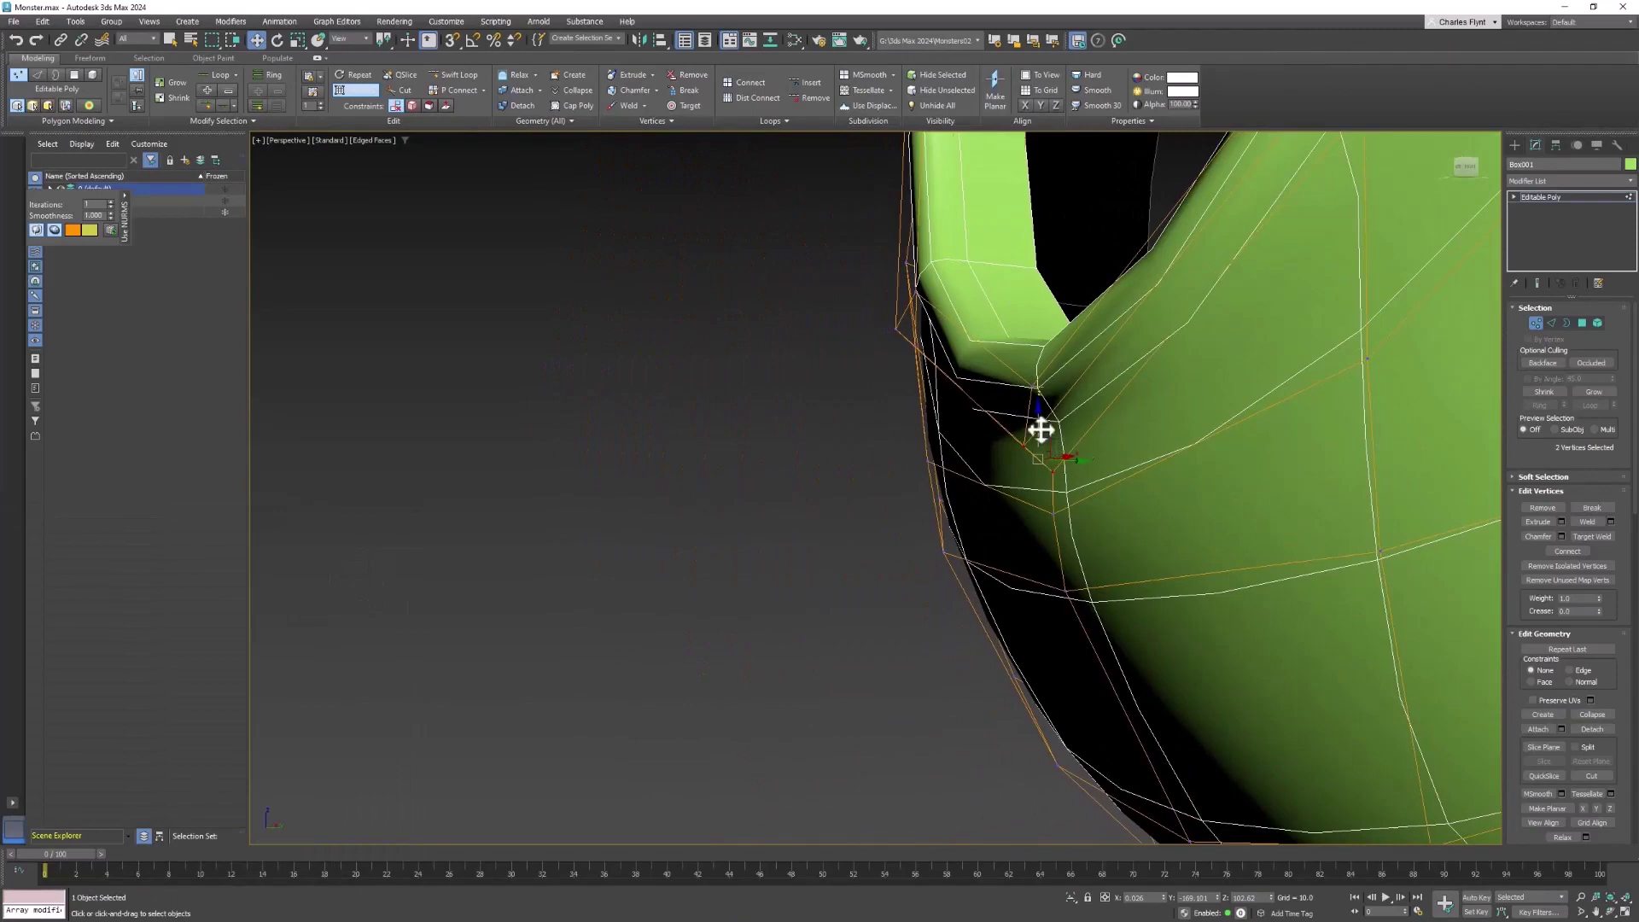
left_click_drag(1041, 429, 1061, 479)
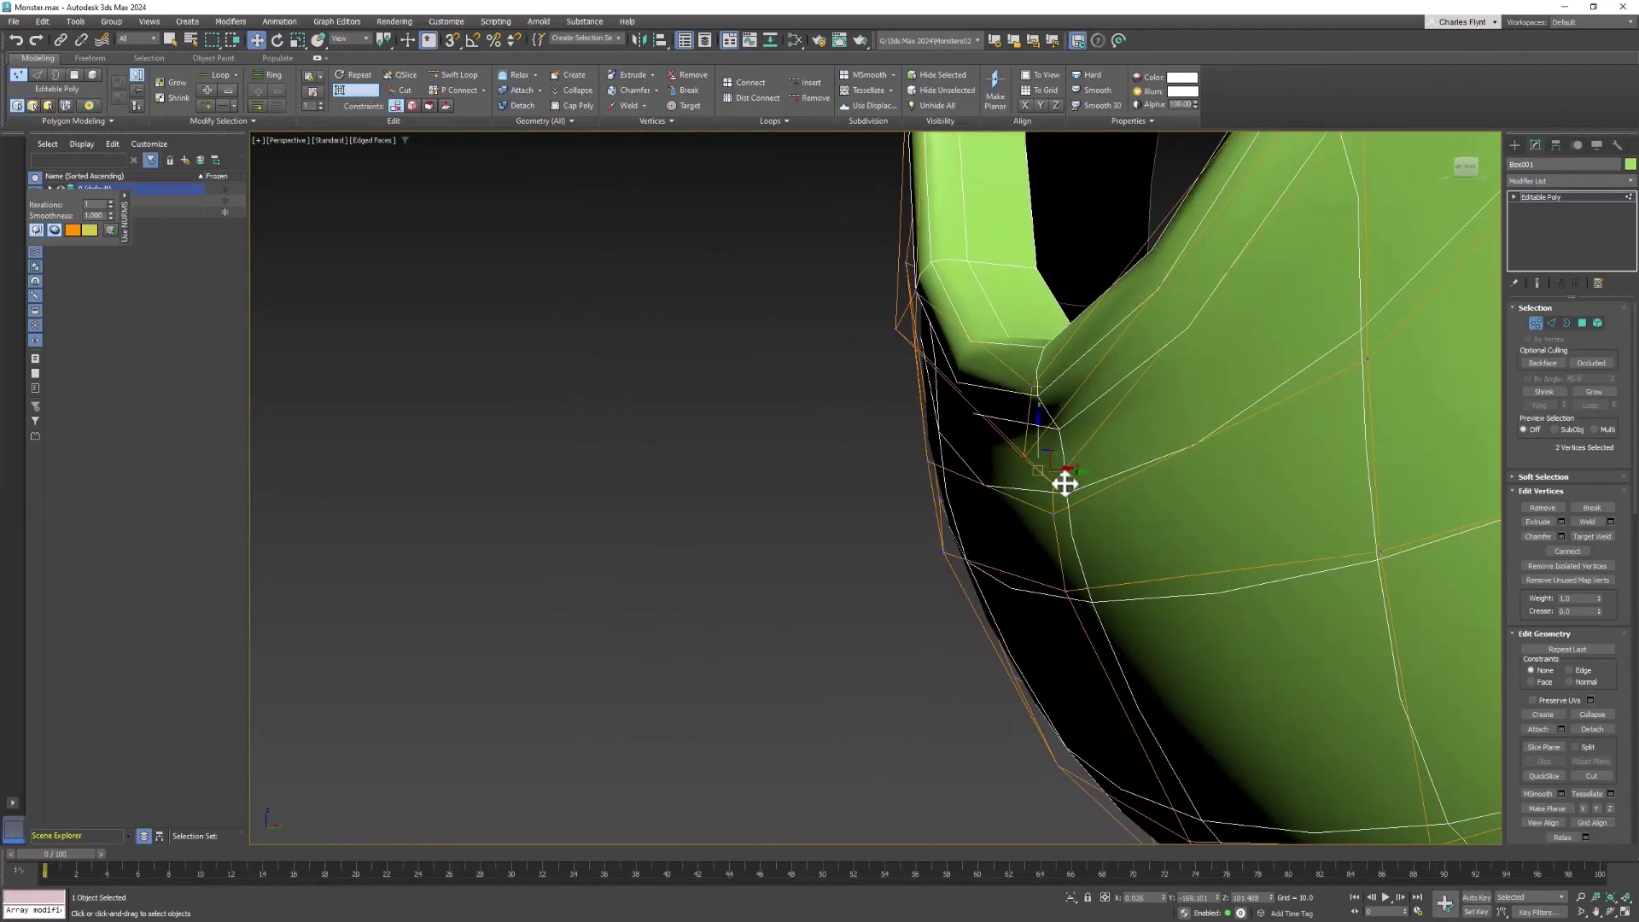
Step: Adjust the remaining body vertices beside the lips, shifting the one at the upper side corner back along Y
left_click(1157, 391)
middle_click_drag(1156, 391, 879, 433, "alt")
left_click(1098, 376)
scroll(1192, 365, "up", 3)
left_click(995, 372)
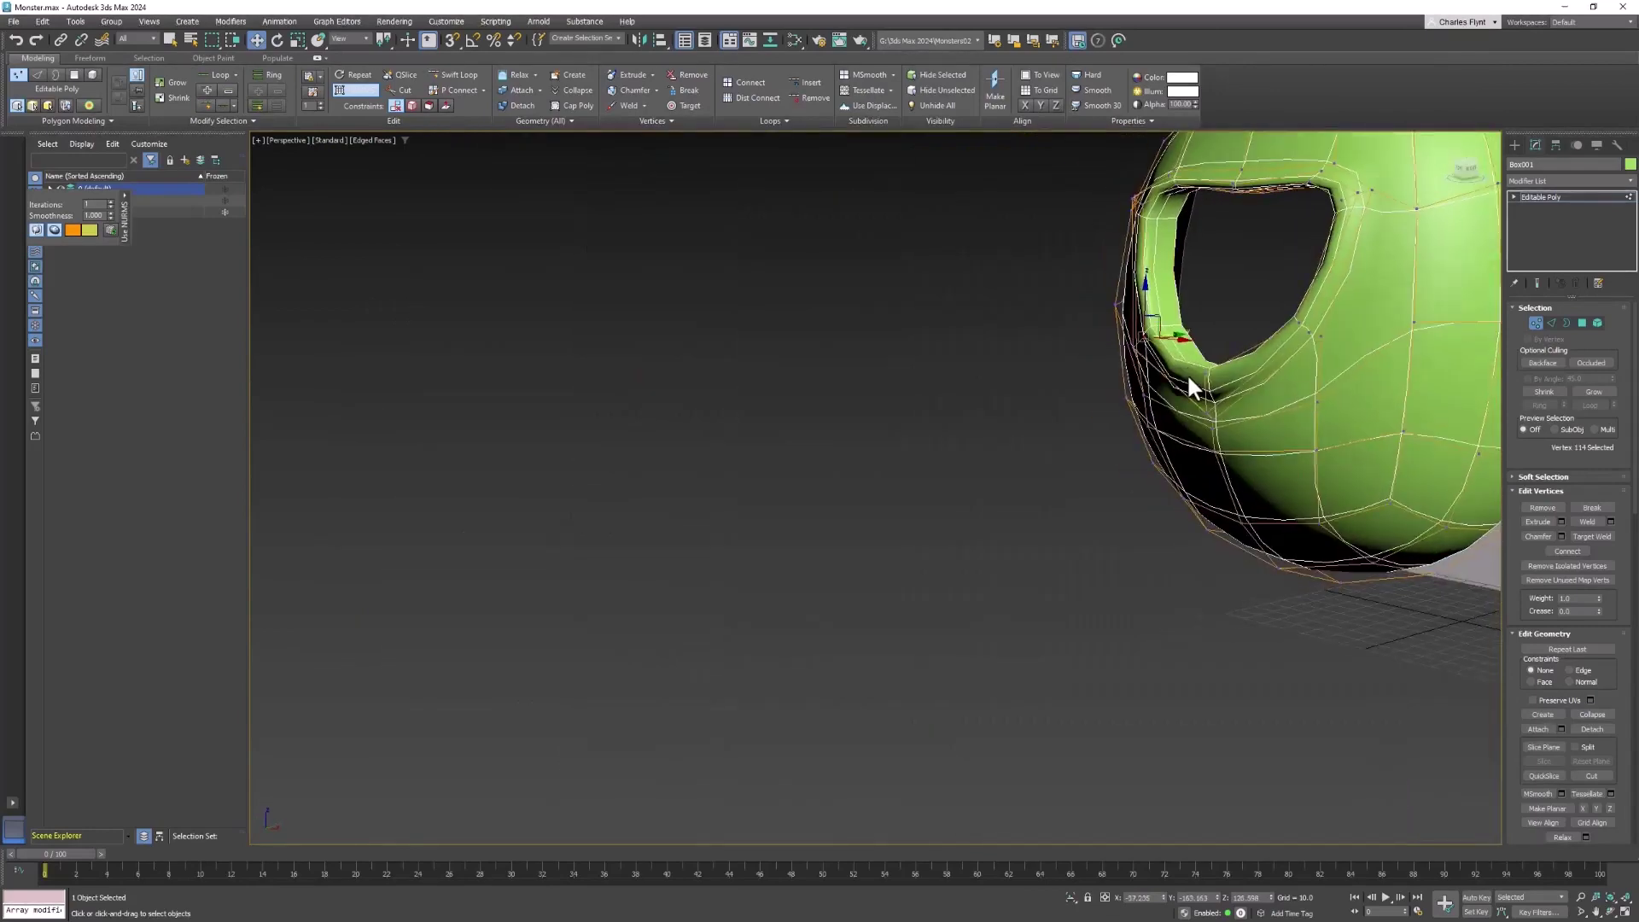
mouse_move(1191, 389)
middle_mouse_down("alt")
mouse_move(1193, 421)
mouse_move(1181, 414)
middle_mouse_up("alt")
scroll(1195, 406, "up", 3)
left_click(1223, 391)
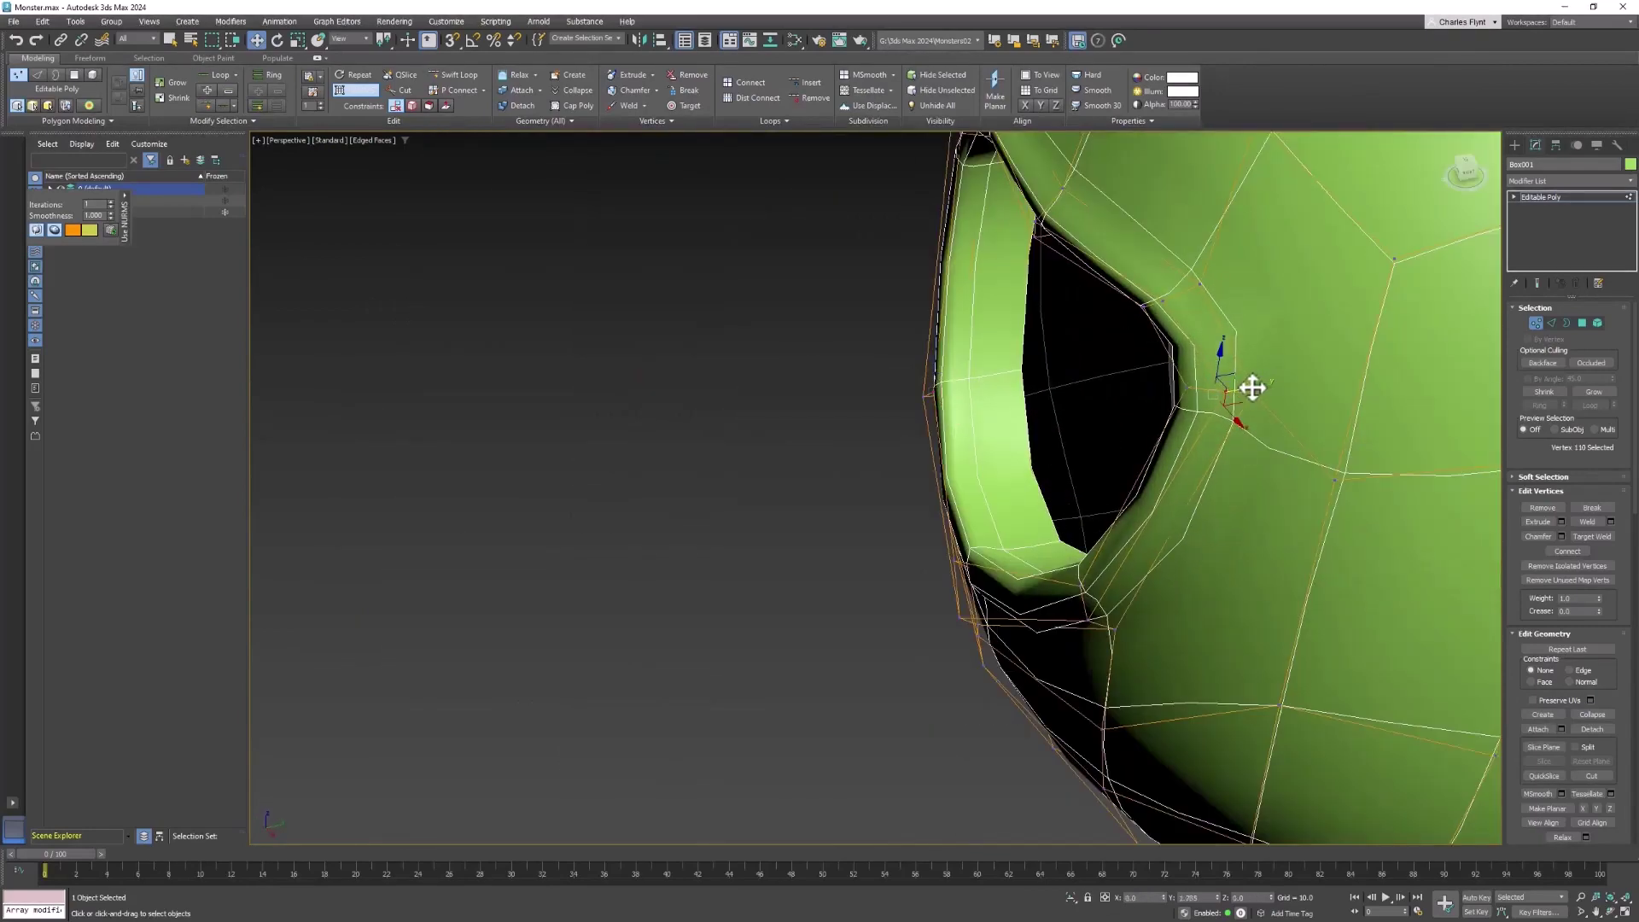
Step: Turn off Show Cage in the body's Subdivision Surface settings
scroll(1238, 403, "down", 5)
middle_click_drag(1238, 403, 1072, 475, "alt")
scroll(1004, 488, "up", 3)
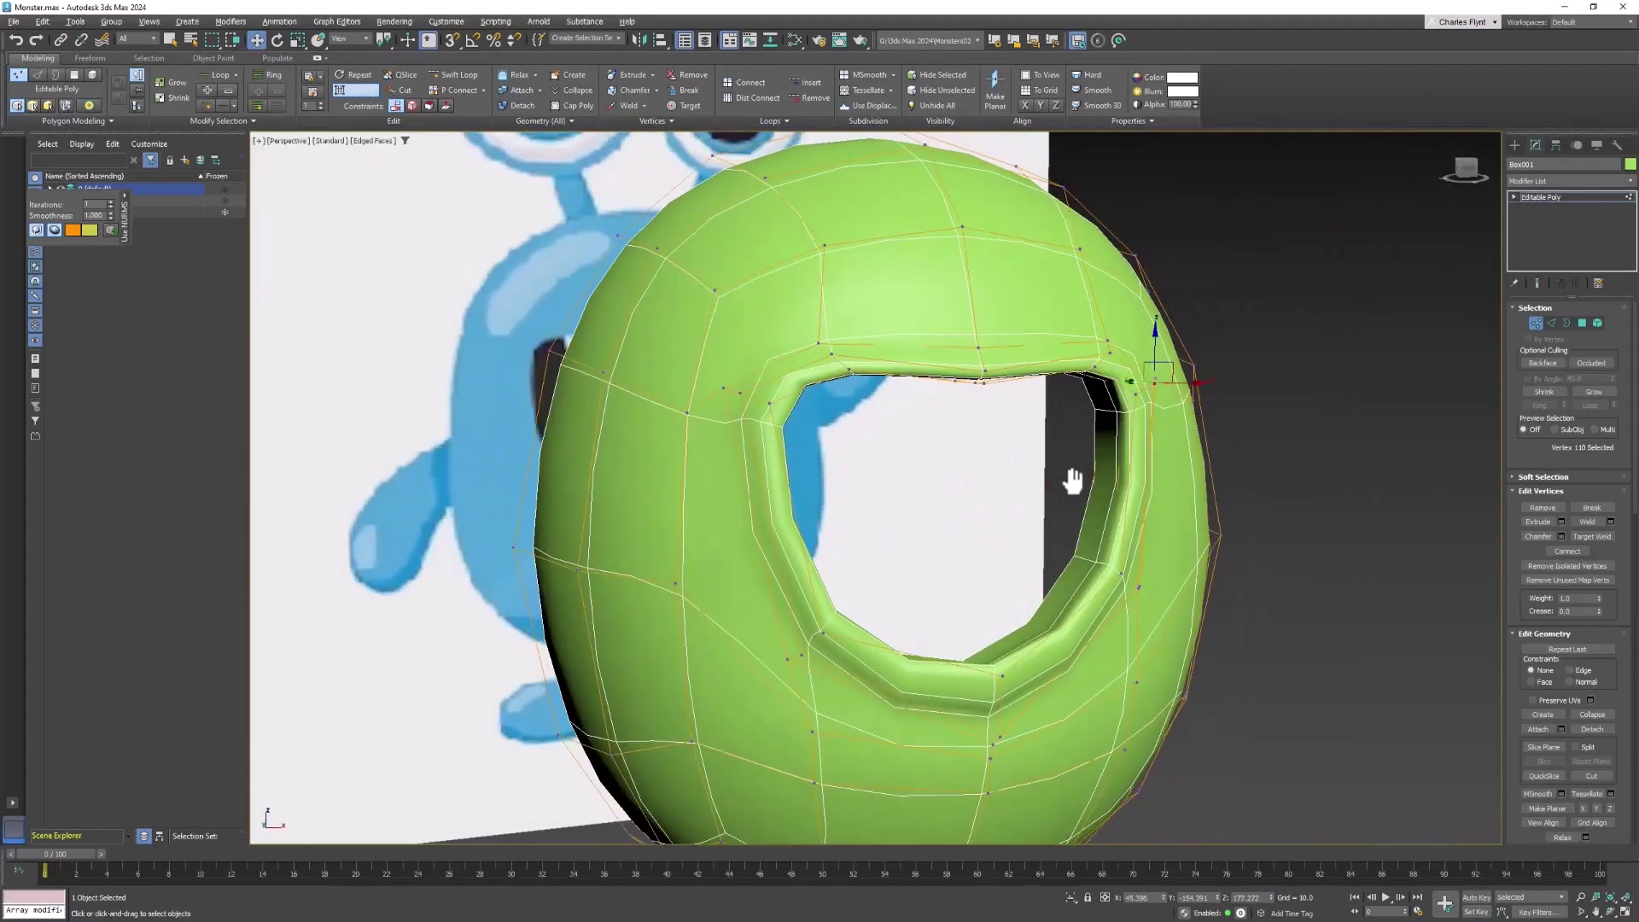
scroll(1064, 479, "up", 3)
scroll(1062, 508, "down", 2)
scroll(1065, 500, "down", 4)
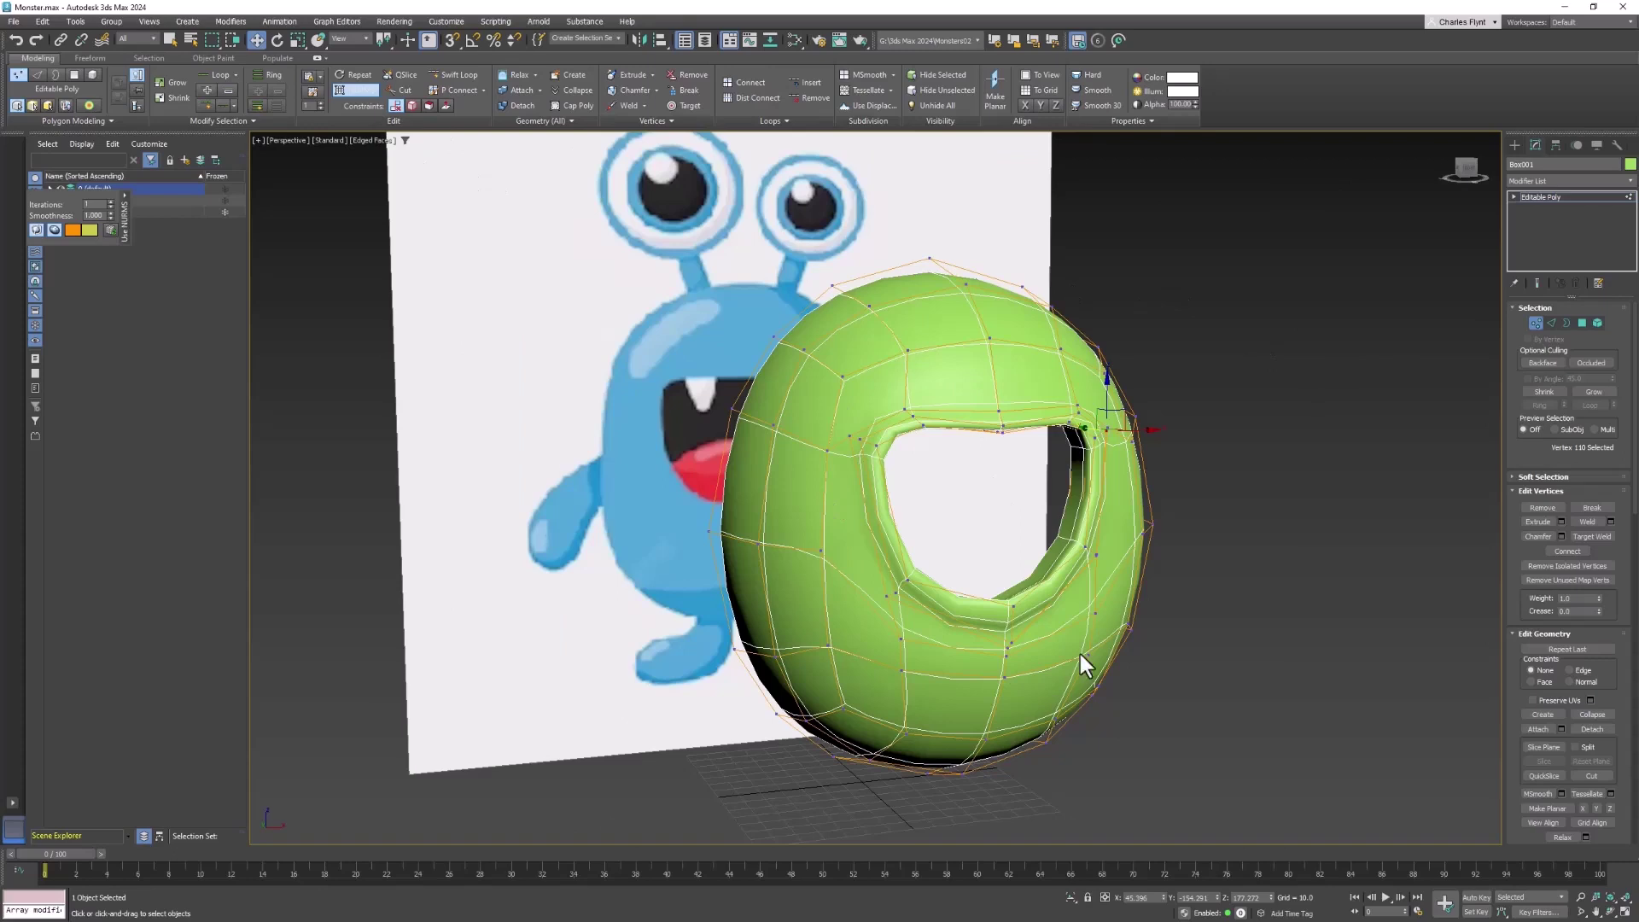
scroll(1597, 419, "down", 5)
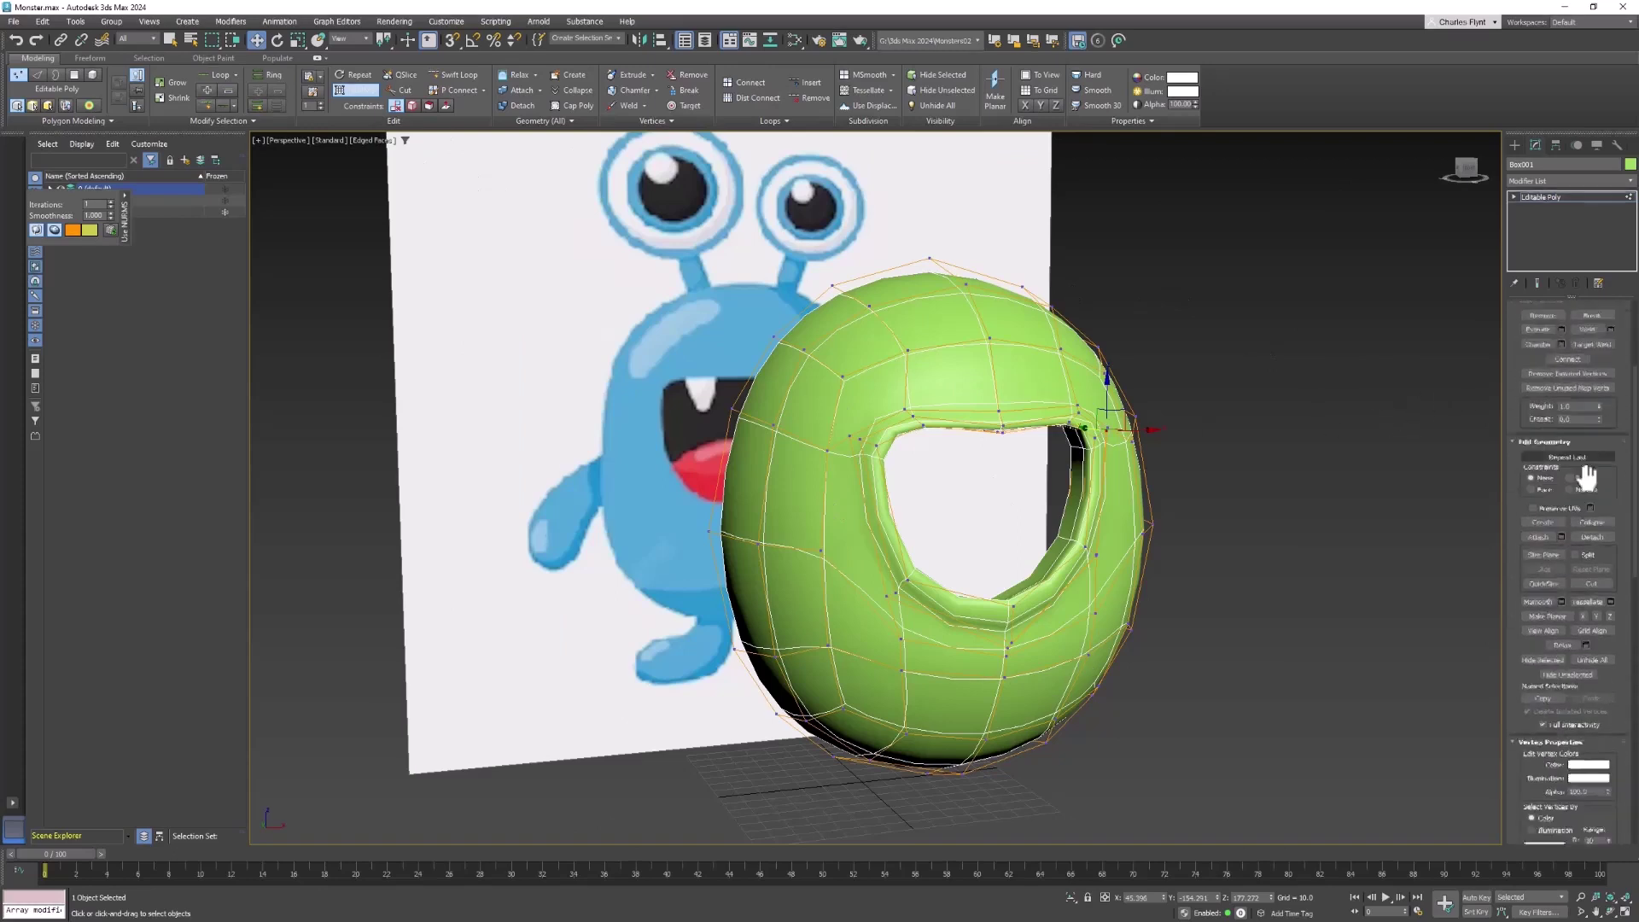
scroll(1590, 503, "down", 5)
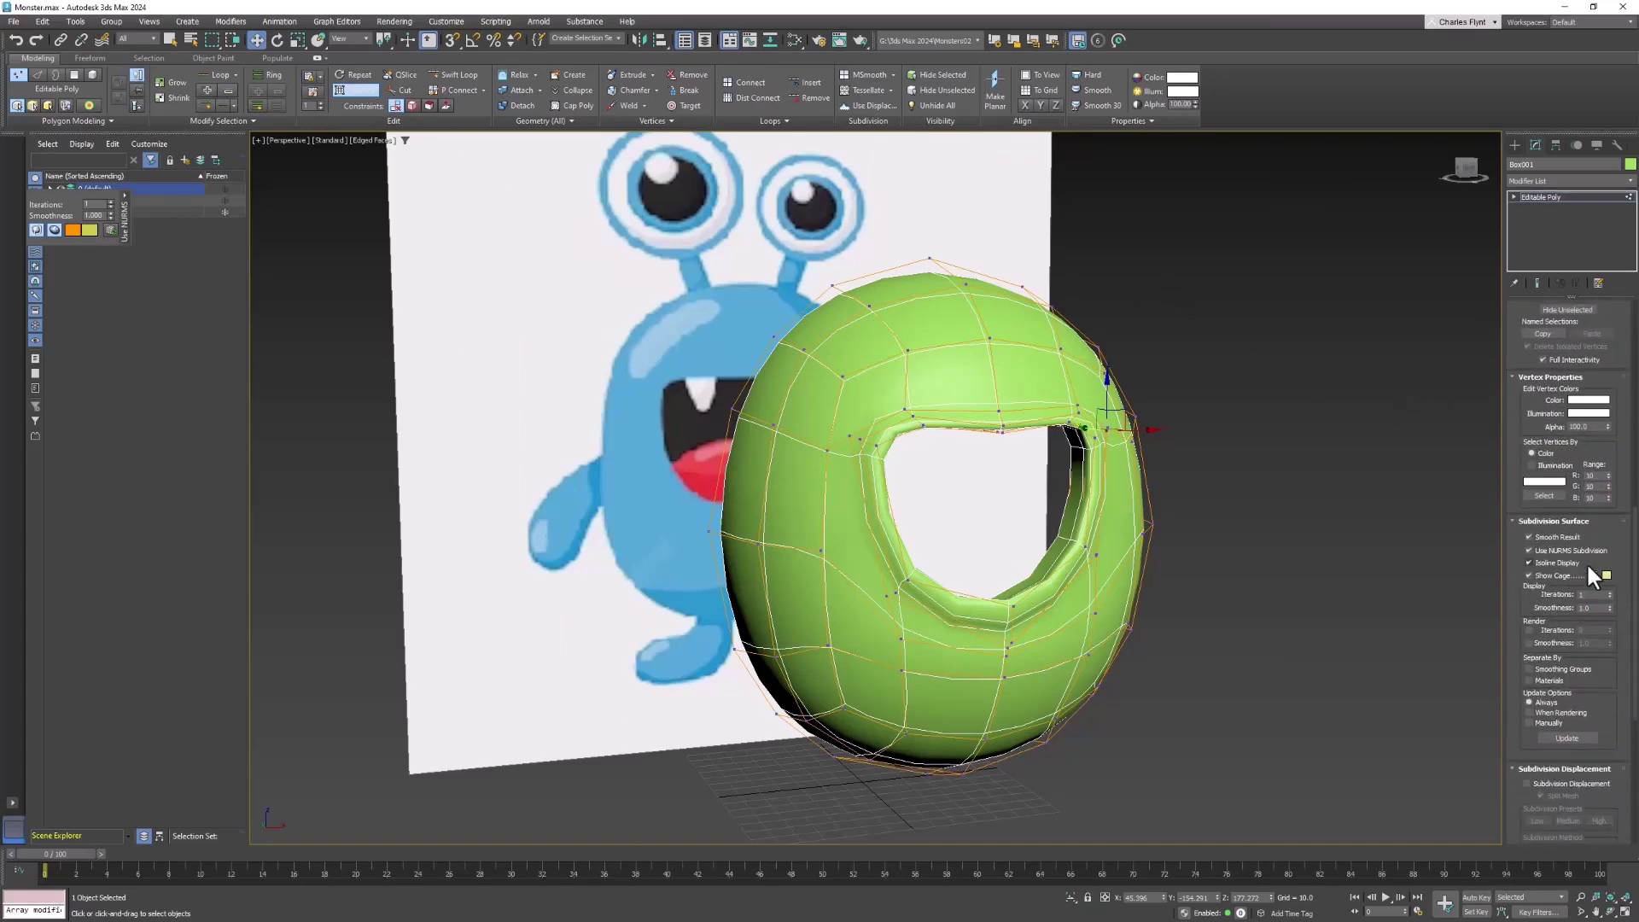
left_click(1529, 576)
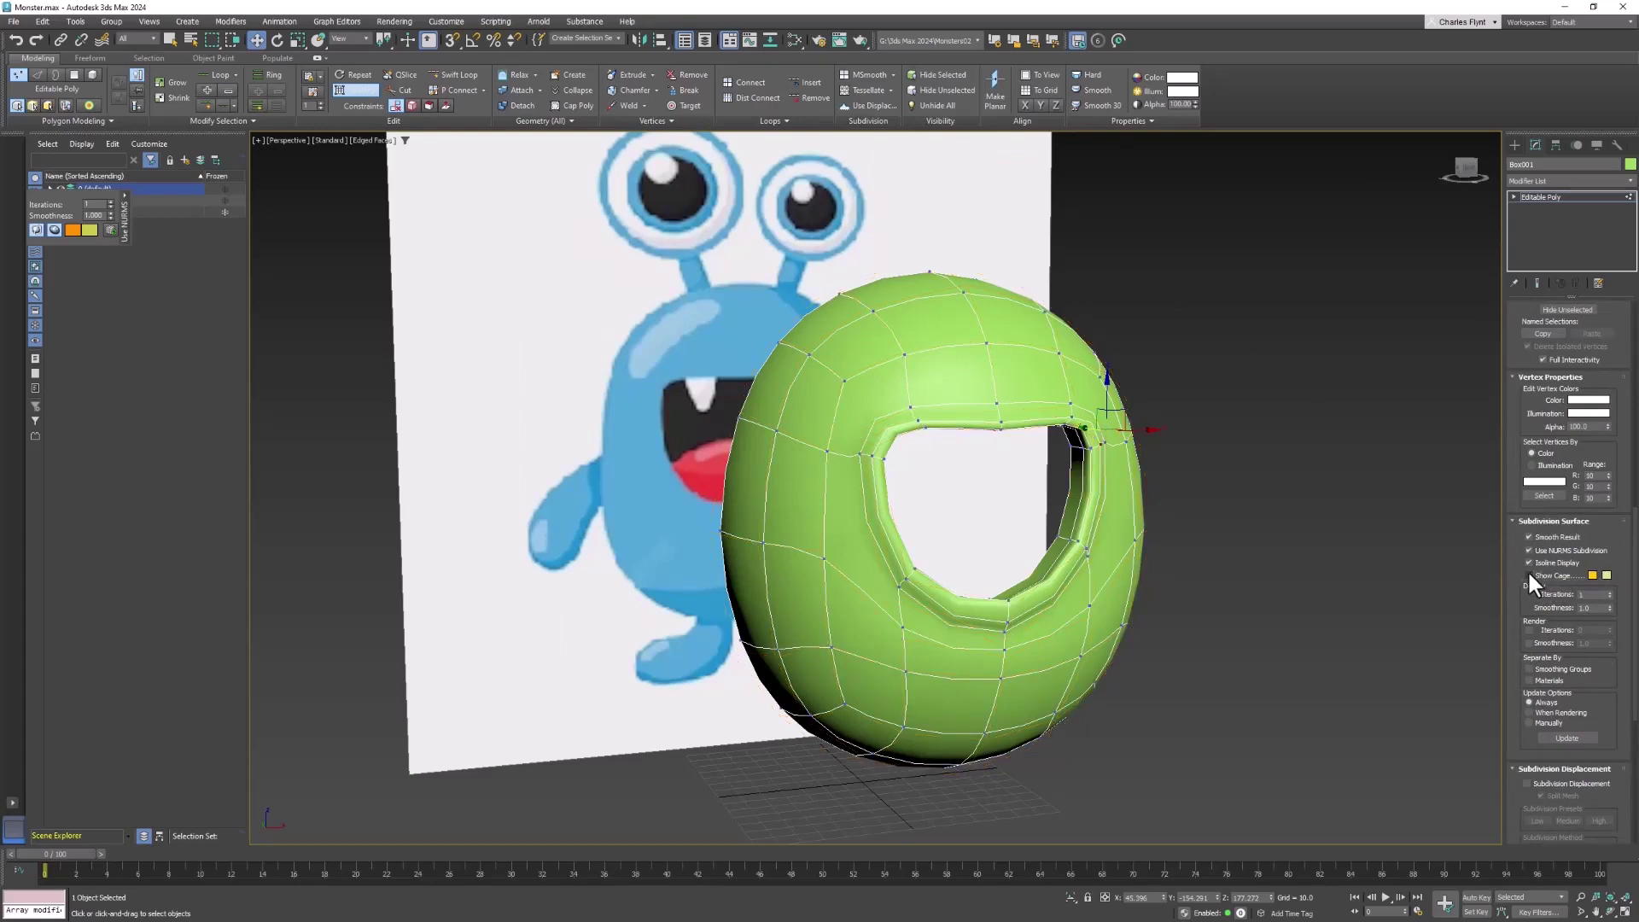
Step: Leave vertex editing and turn off Edged Faces so the viewport shows only default shading
left_click(1570, 196)
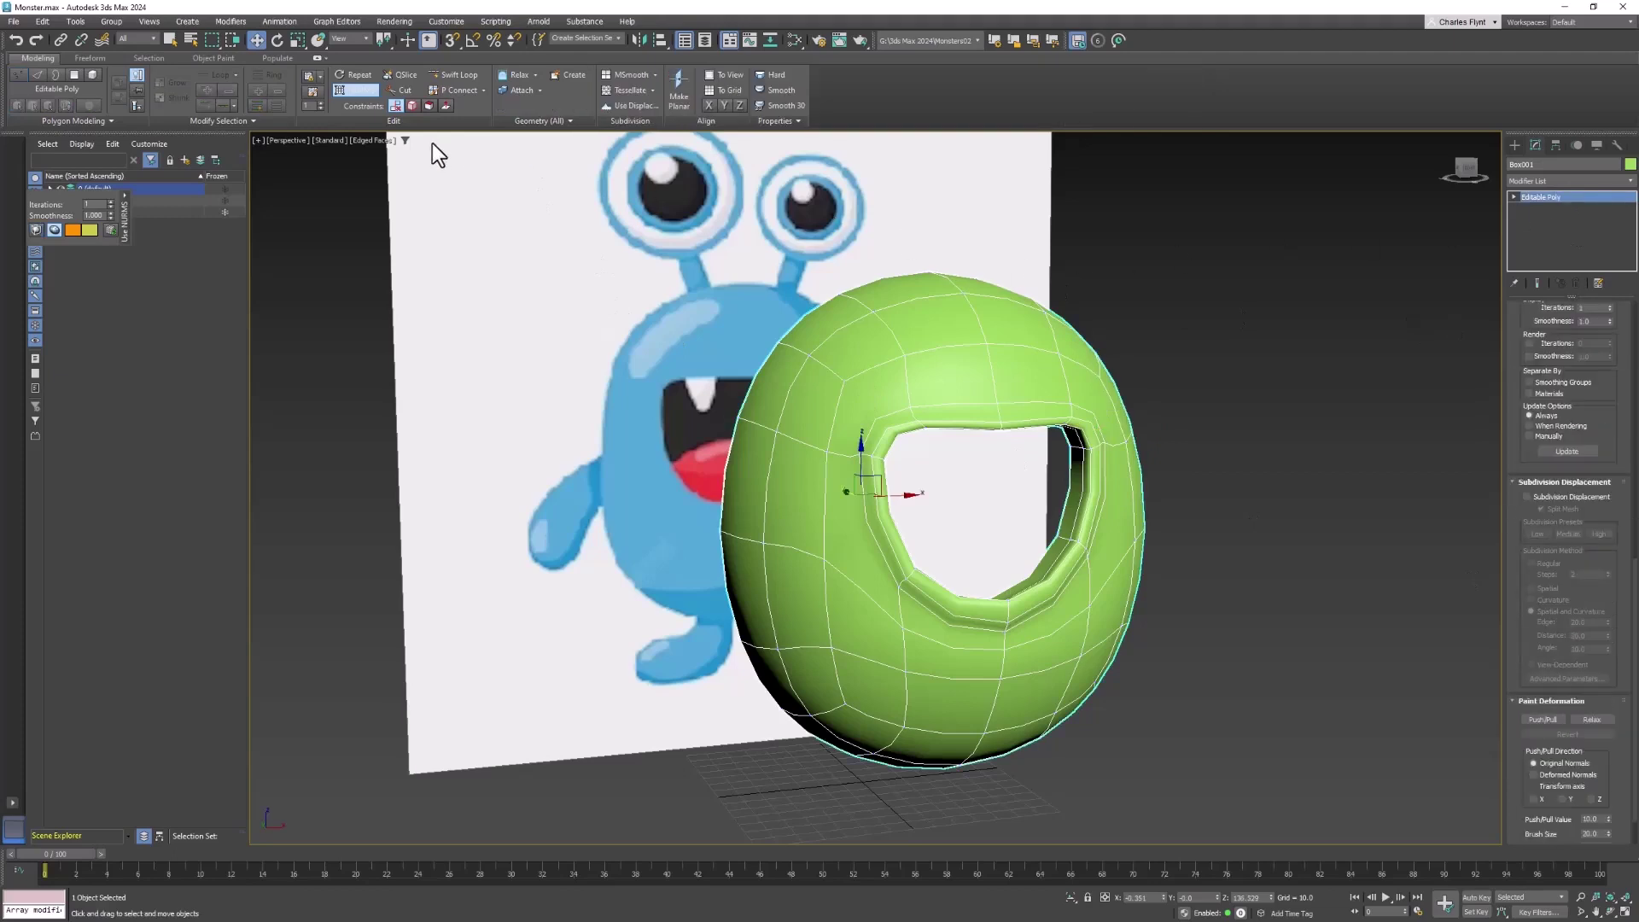
left_click(356, 139)
left_click(414, 285)
key("F4")
mouse_move(1170, 468)
middle_mouse_down("alt")
mouse_move(1083, 492)
mouse_move(1030, 465)
mouse_move(1040, 438)
mouse_move(1144, 433)
mouse_move(1201, 475)
mouse_move(1152, 542)
middle_mouse_up("alt")
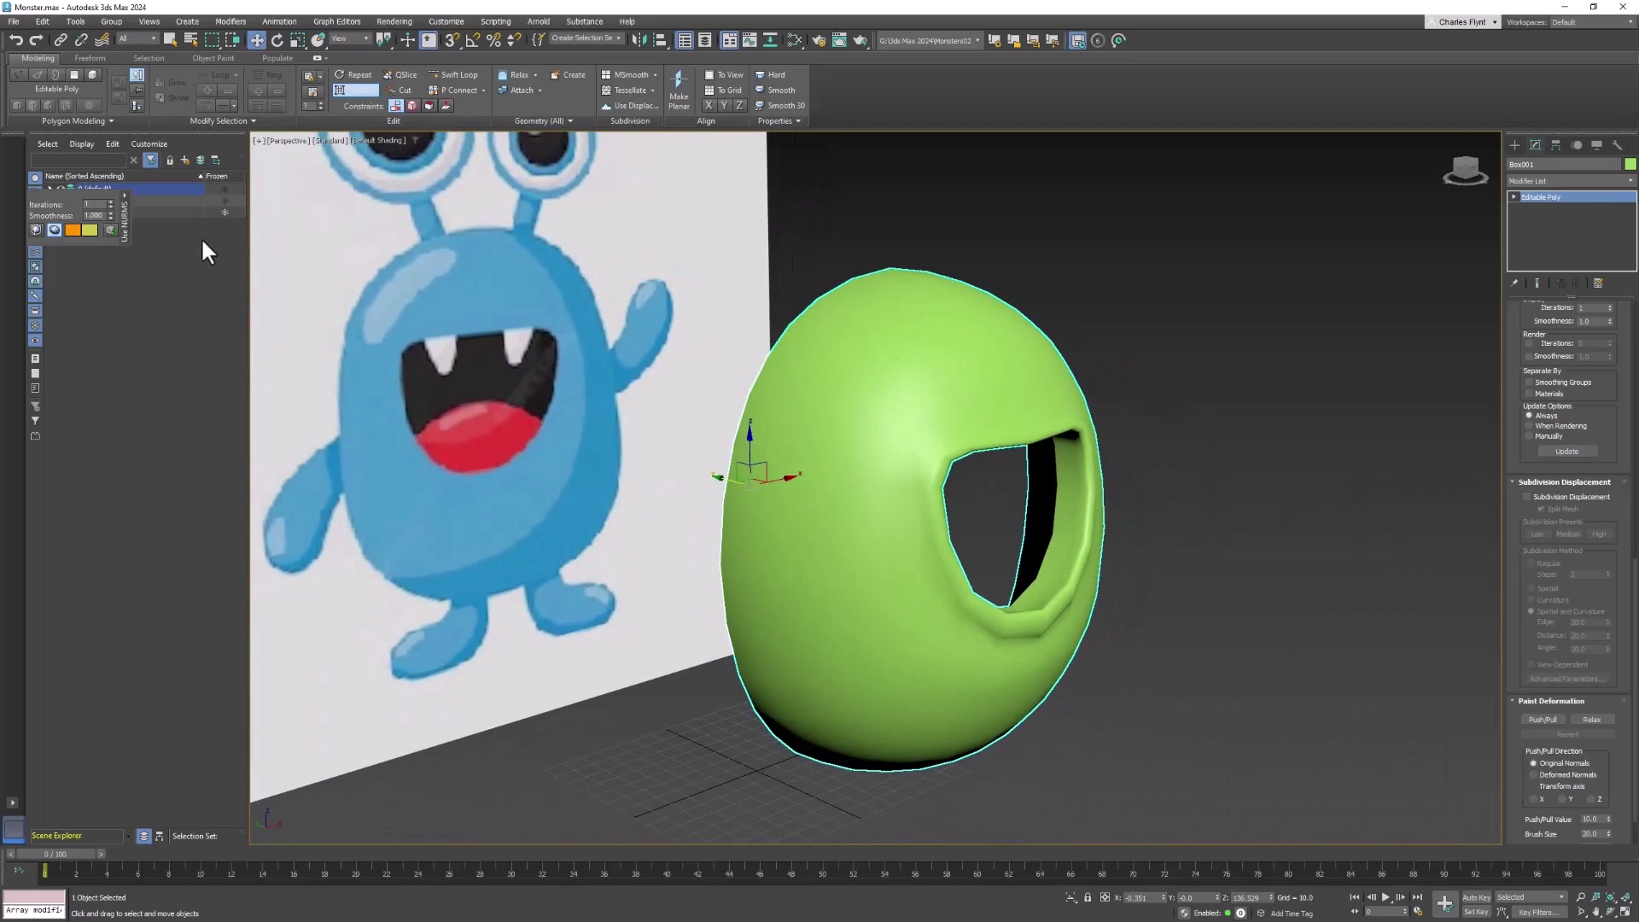
Step: Bring the Use NURMS settings into the viewport and raise the body's smoothing iterations to 2
left_click_drag(58, 193, 716, 178)
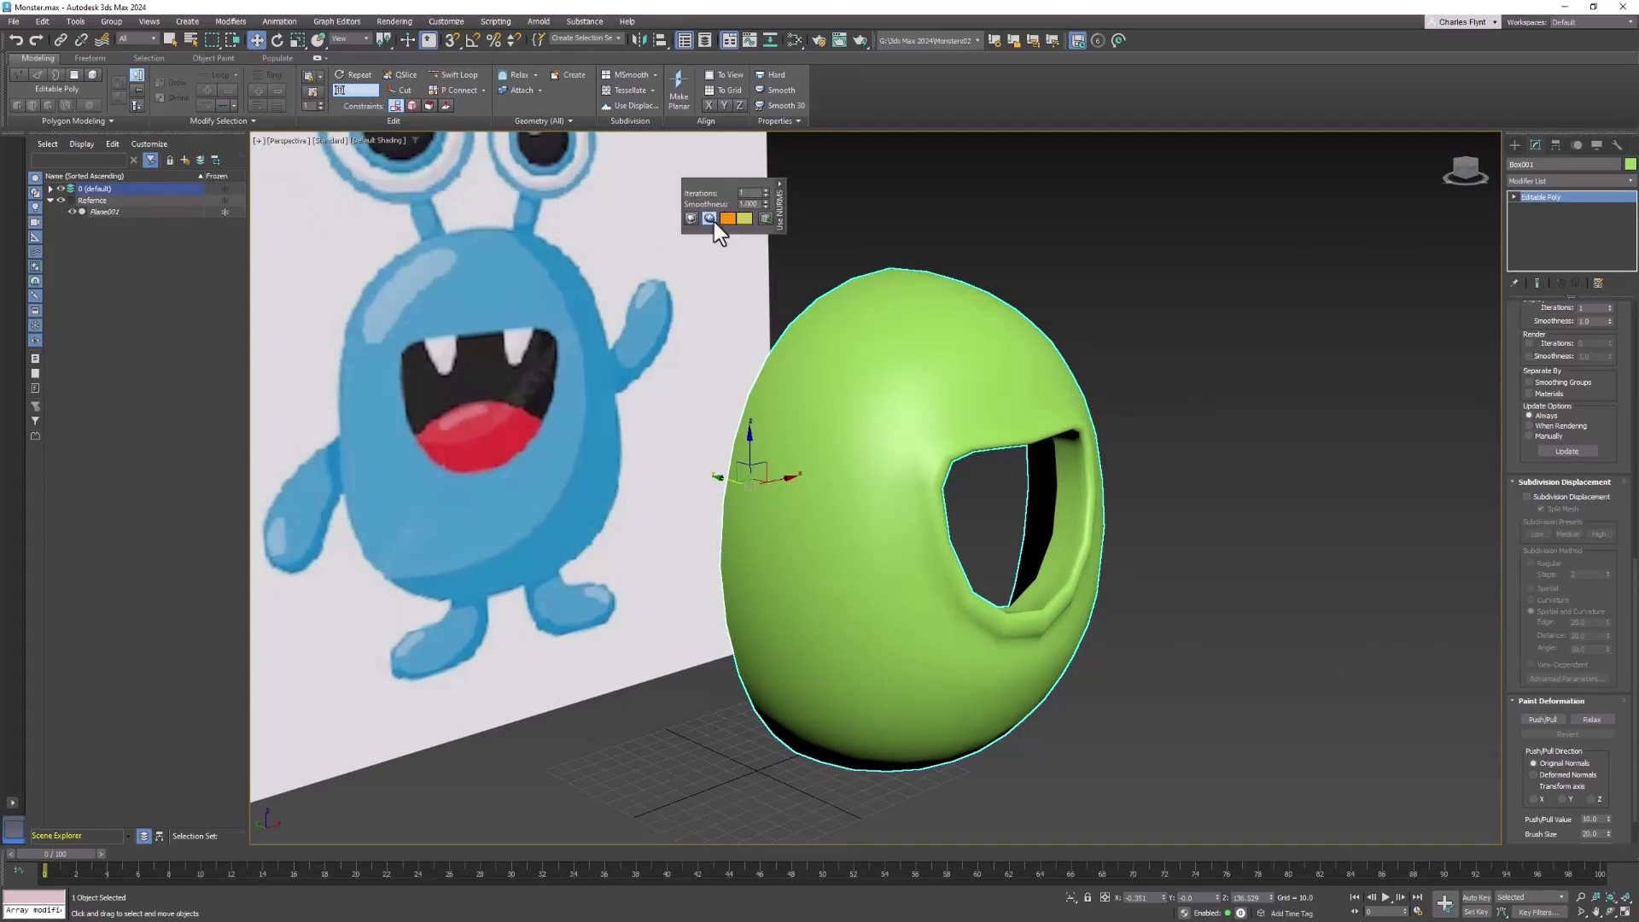
left_click(690, 218)
left_click(766, 189)
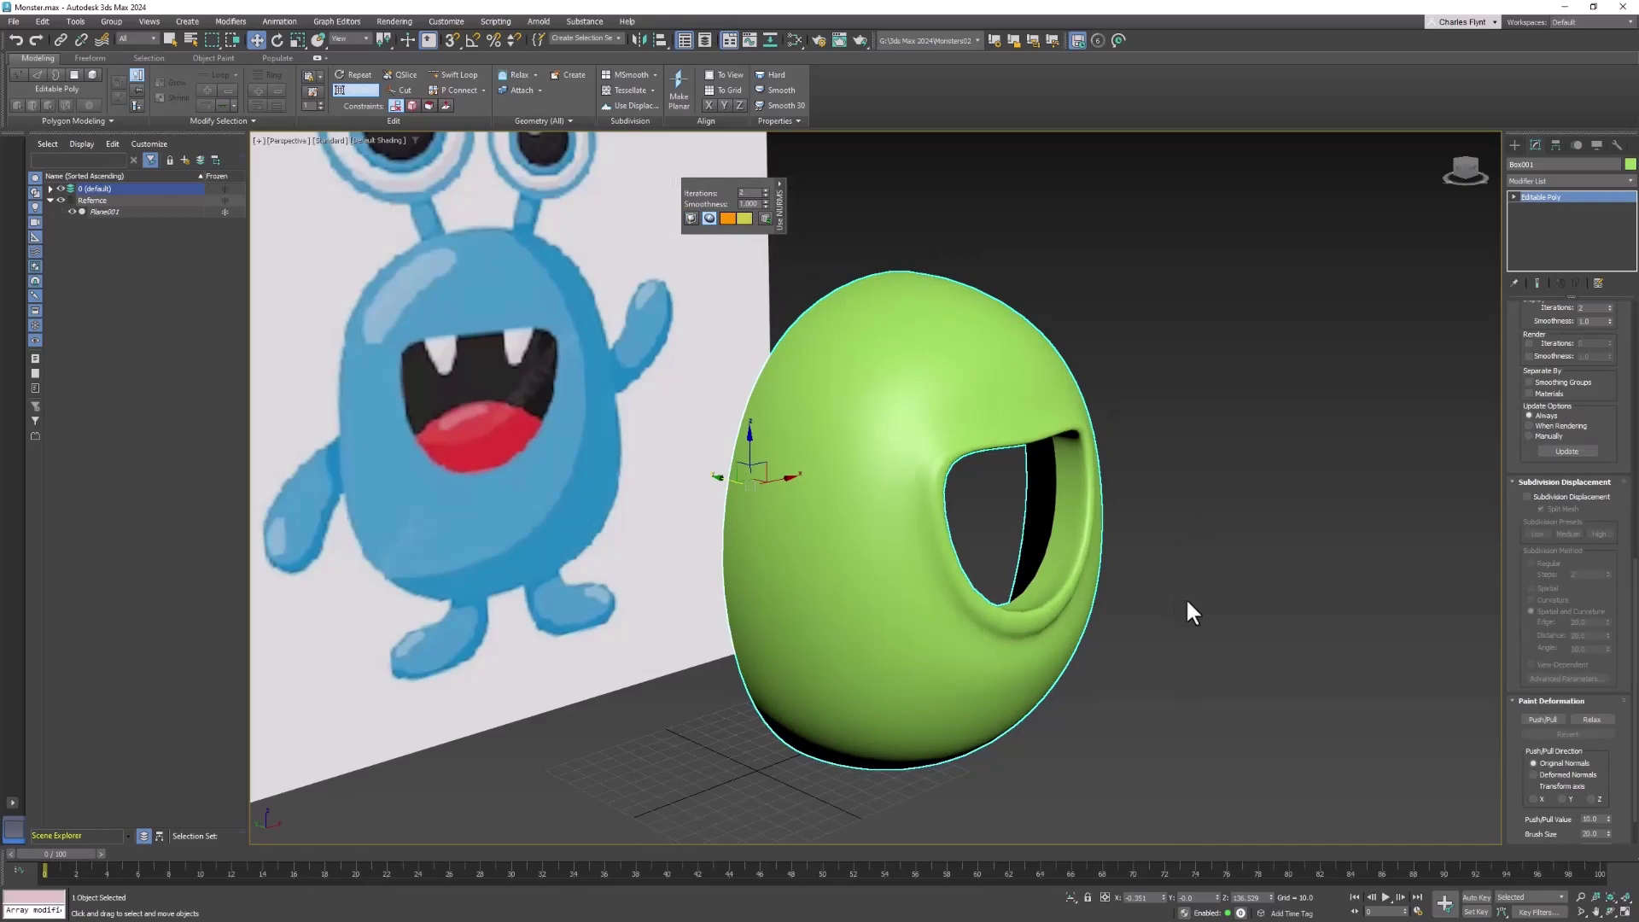
middle_click_drag(1187, 603, 1128, 596, "alt")
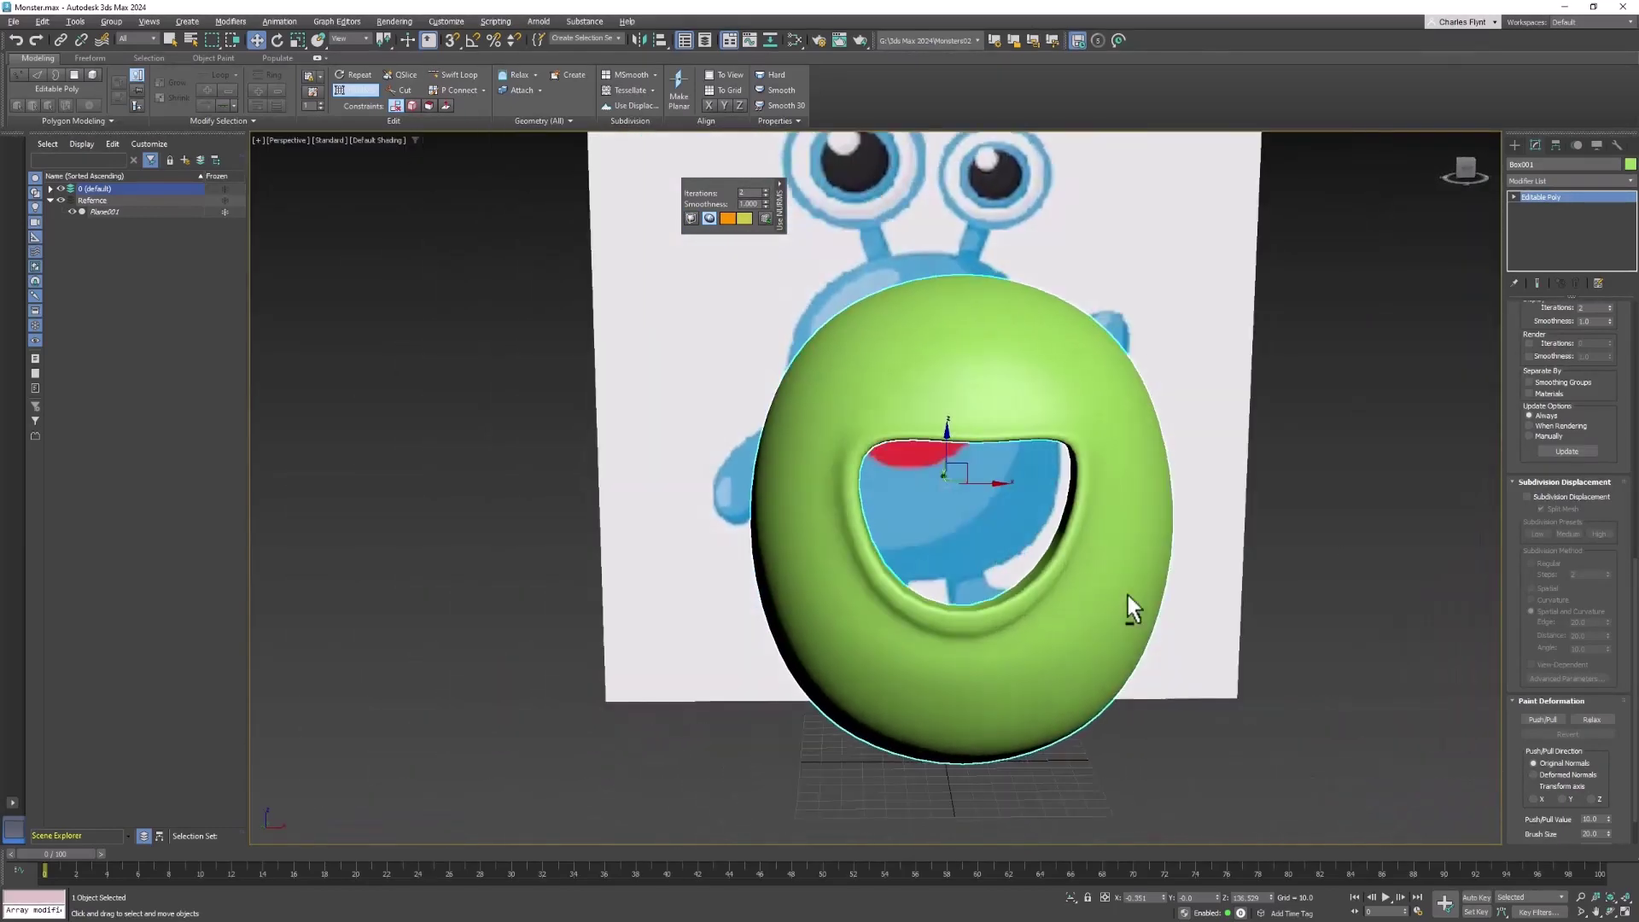
left_click(765, 190)
left_click(766, 196)
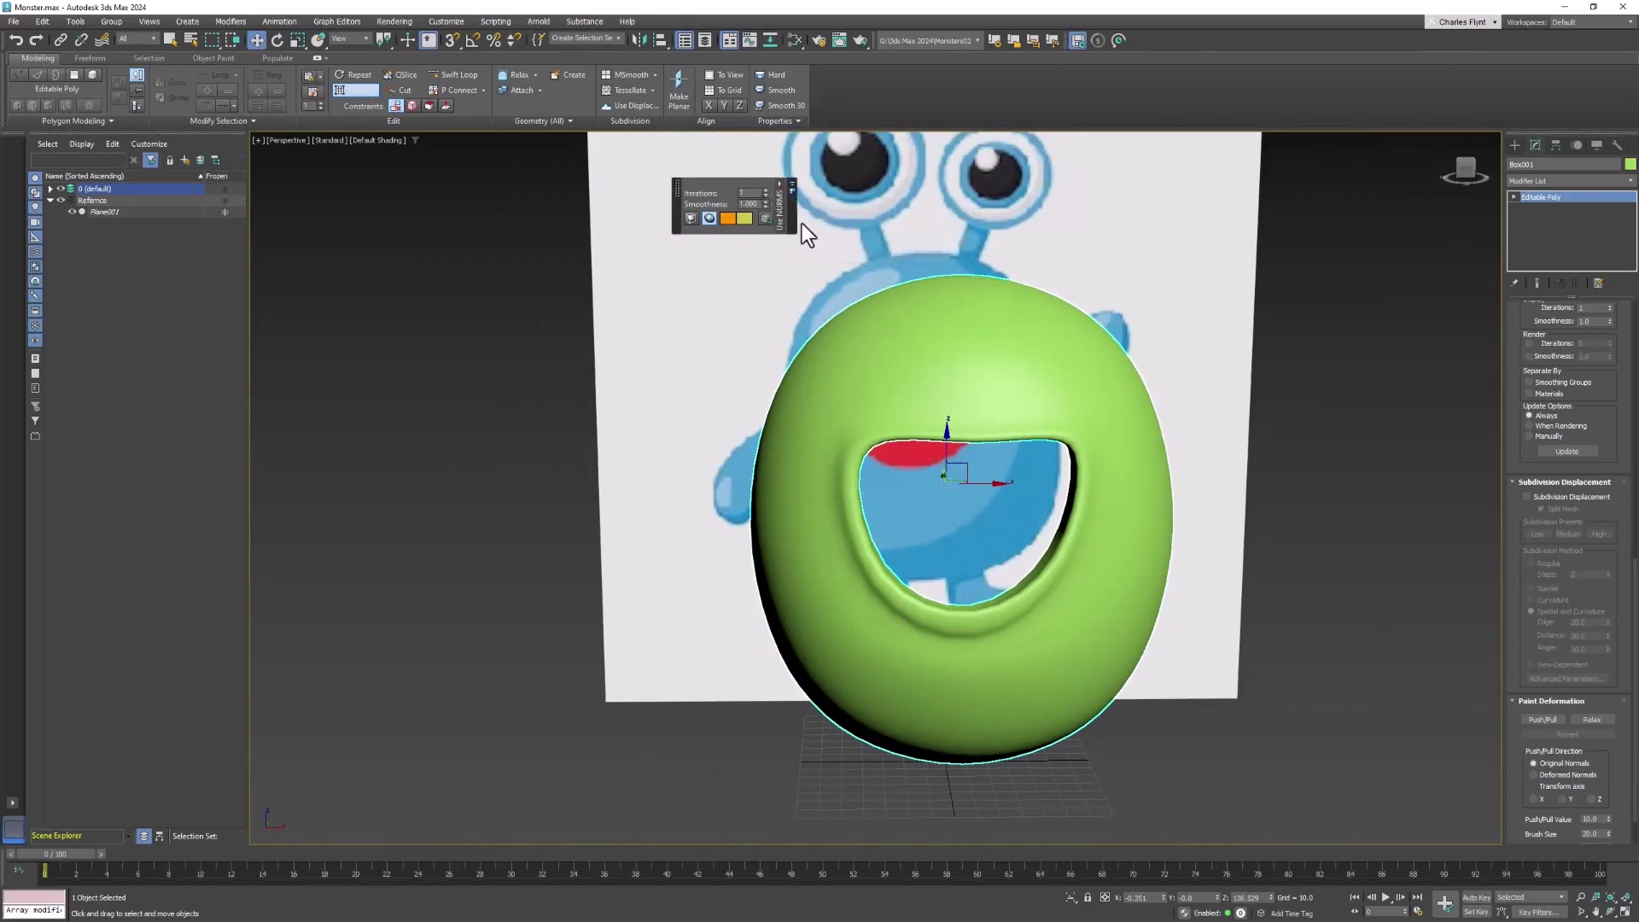
Step: Turn off NURMS smoothing on the body and display Edged Faces in the viewport
left_click(360, 90)
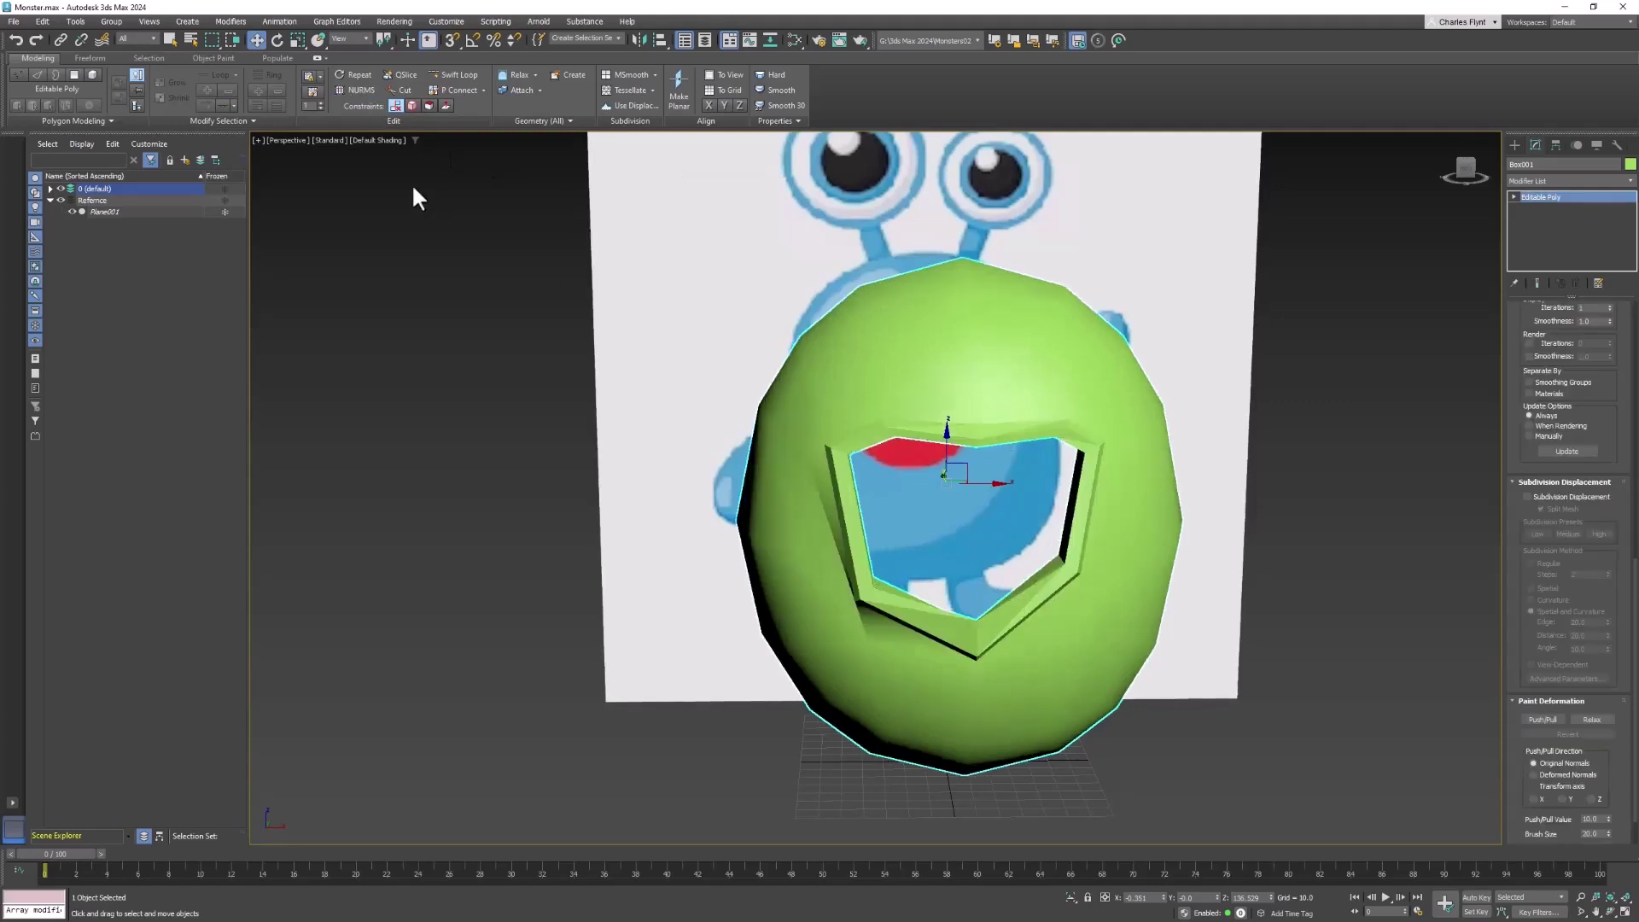
left_click(379, 139)
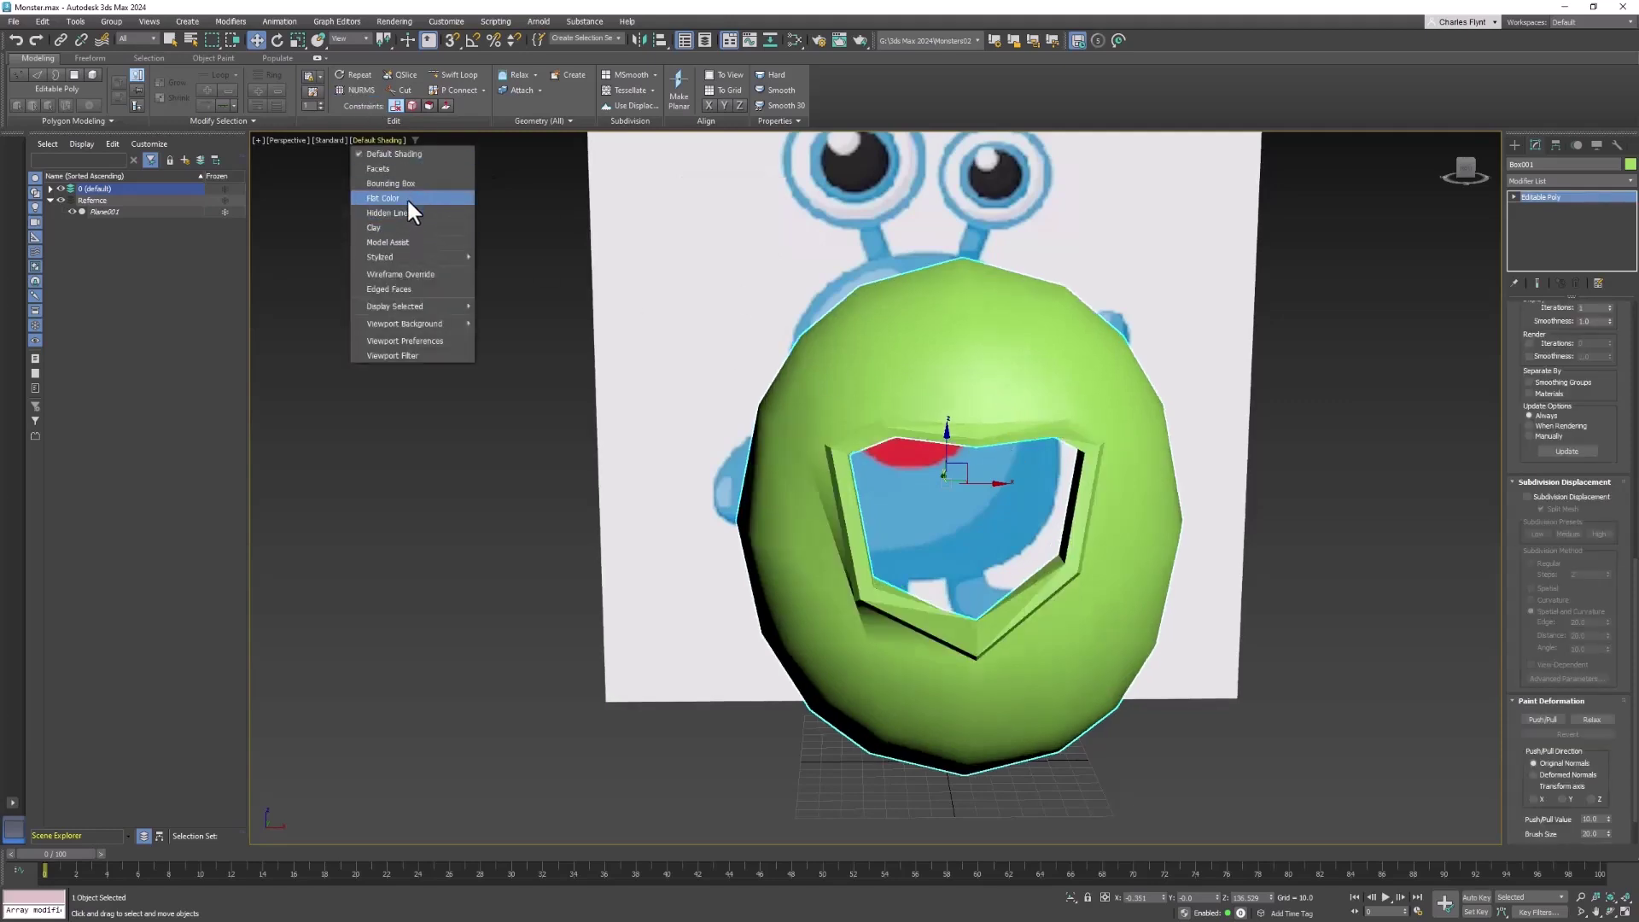
left_click(437, 288)
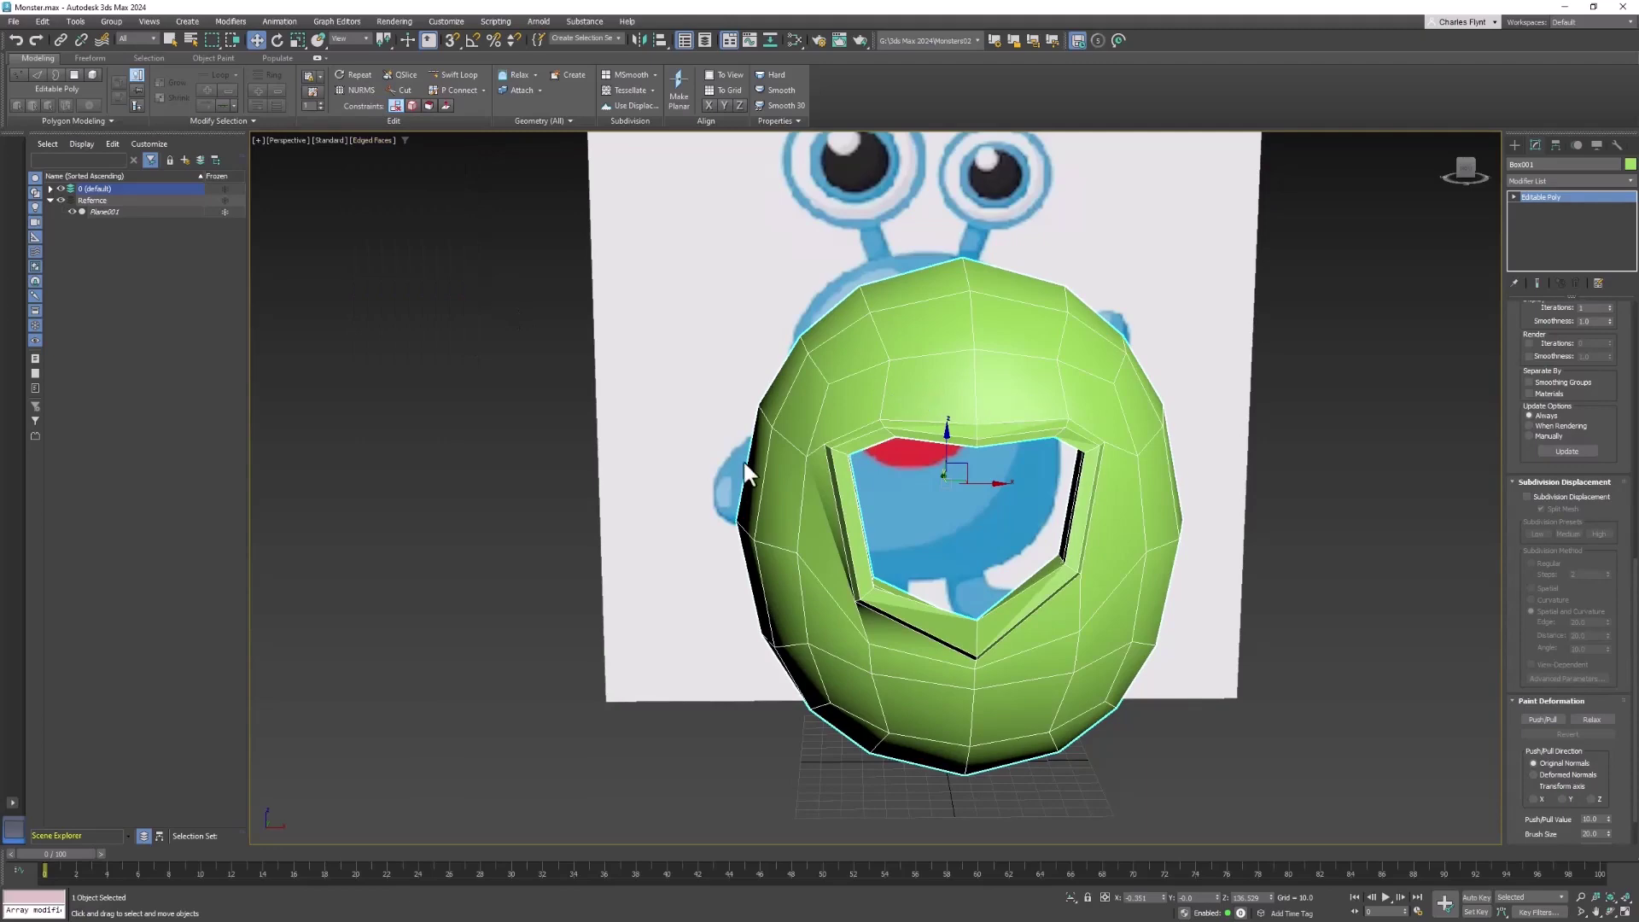
Step: In vertex editing, select the two outer vertices above the upper lip on either side of its centre and raise them slightly along Z
mouse_move(866, 478)
middle_mouse_down("alt")
mouse_move(805, 476)
mouse_move(812, 413)
mouse_move(932, 423)
mouse_move(980, 478)
mouse_move(847, 497)
mouse_move(787, 468)
mouse_move(874, 446)
mouse_move(889, 465)
middle_mouse_up("alt")
scroll(897, 385, "up", 5)
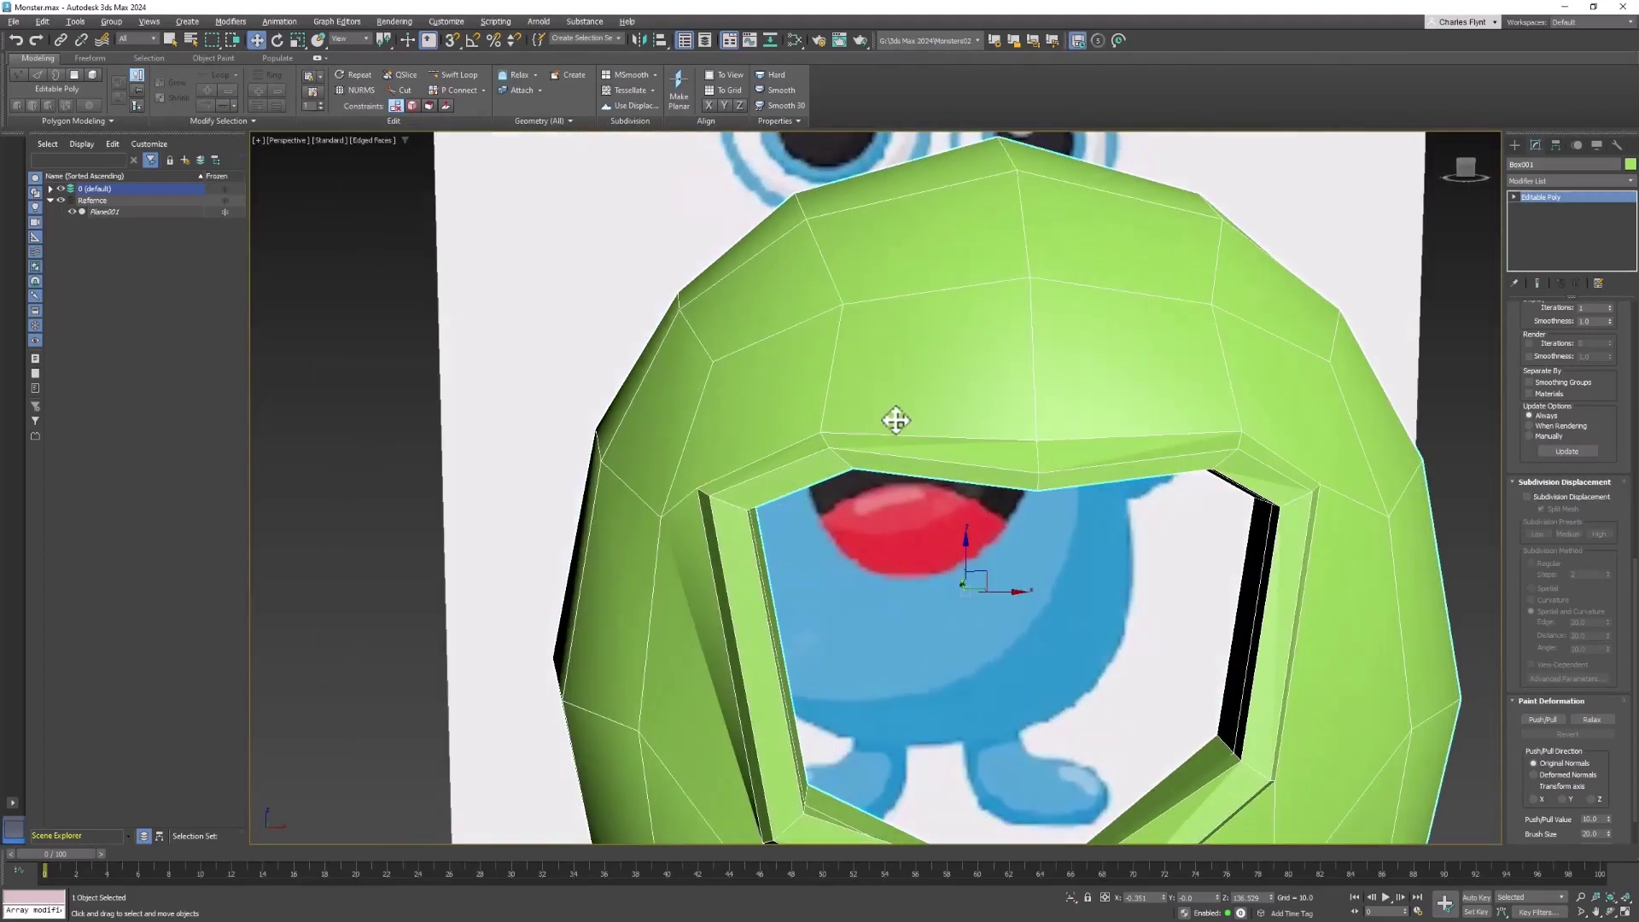
left_click(1514, 196)
left_click(1542, 209)
left_click(813, 432)
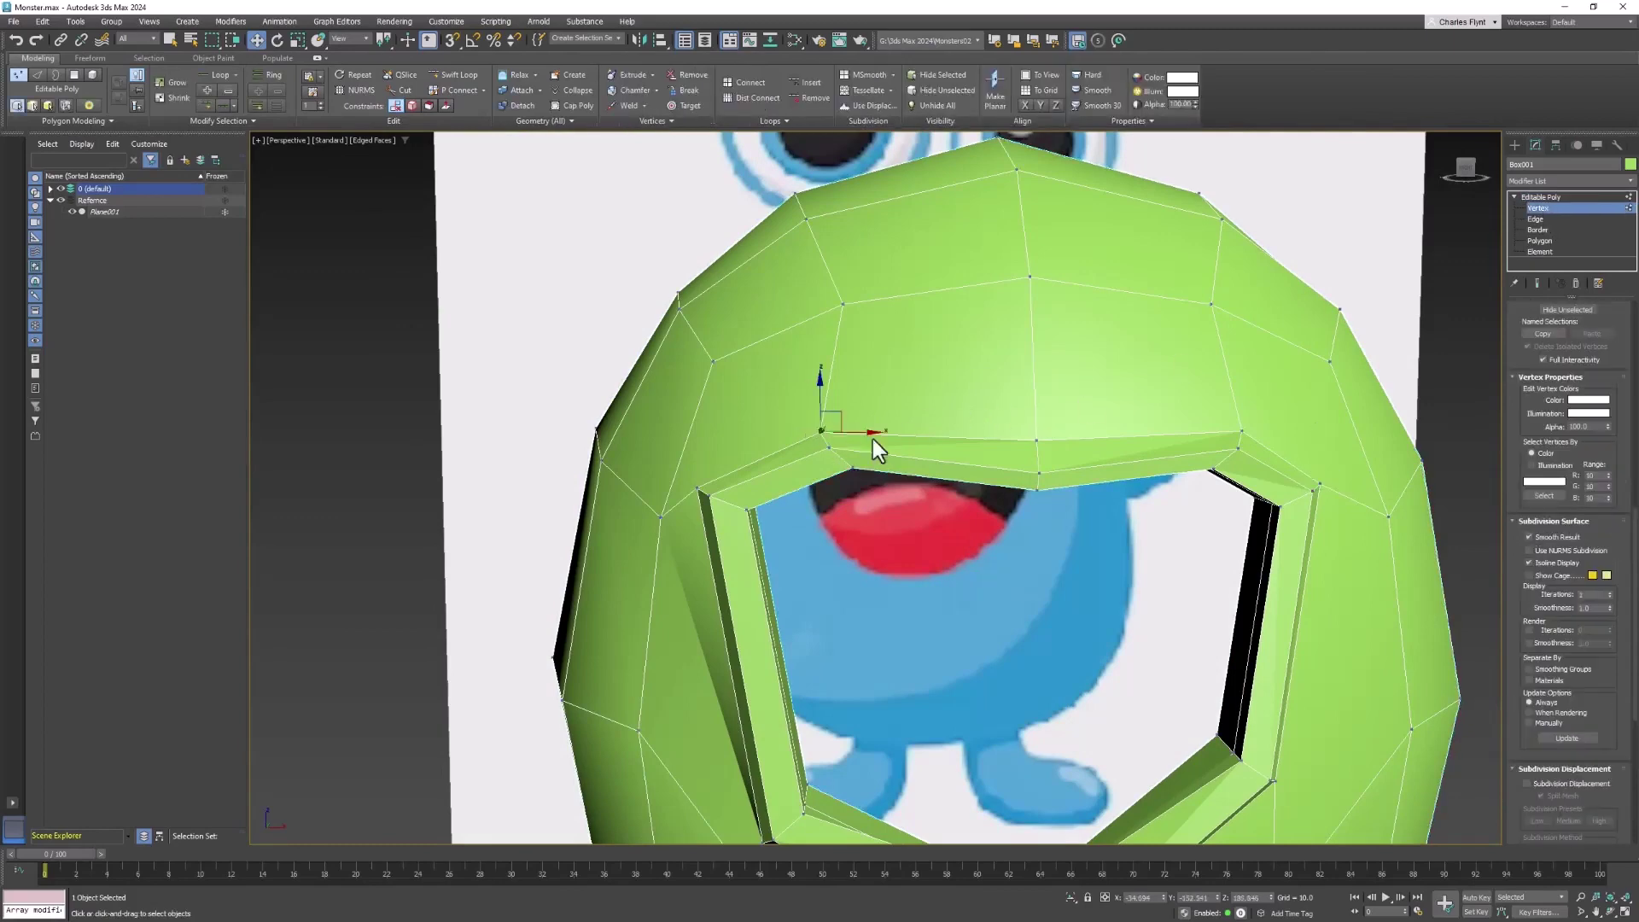
left_click(1242, 432, "ctrl")
middle_click_drag(1246, 435, 1178, 424, "alt")
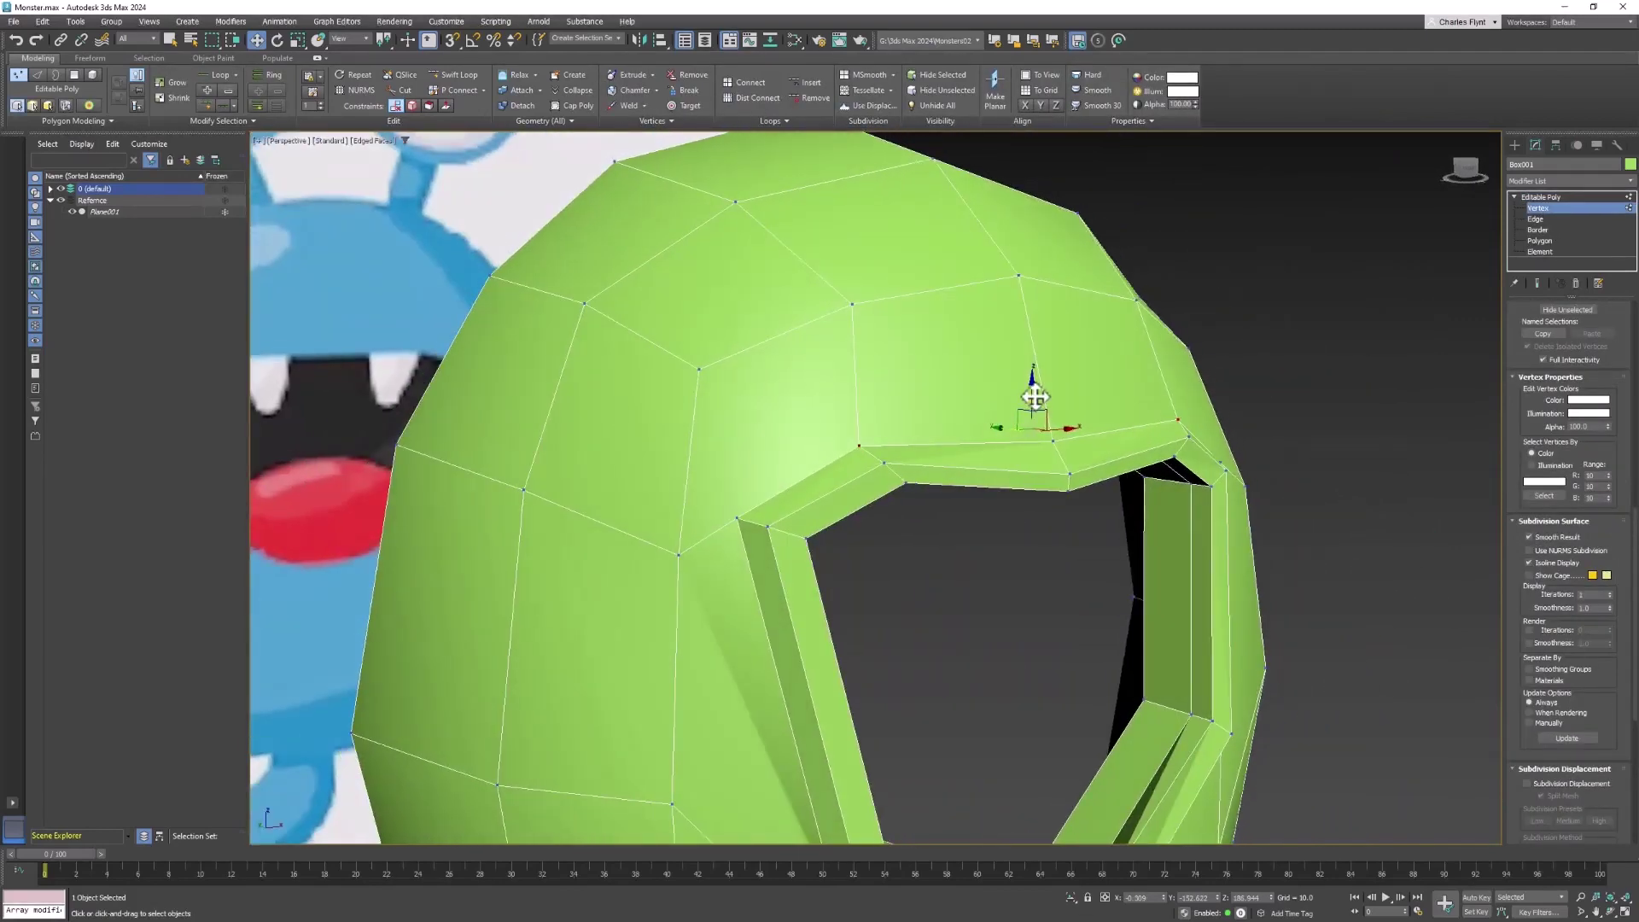
left_click_drag(1035, 386, 1036, 373)
Step: Try lowering the vertices at the centre of the upper lip, and undo that move
middle_click_drag(1036, 373, 908, 632, "alt")
scroll(995, 636, "down", 5)
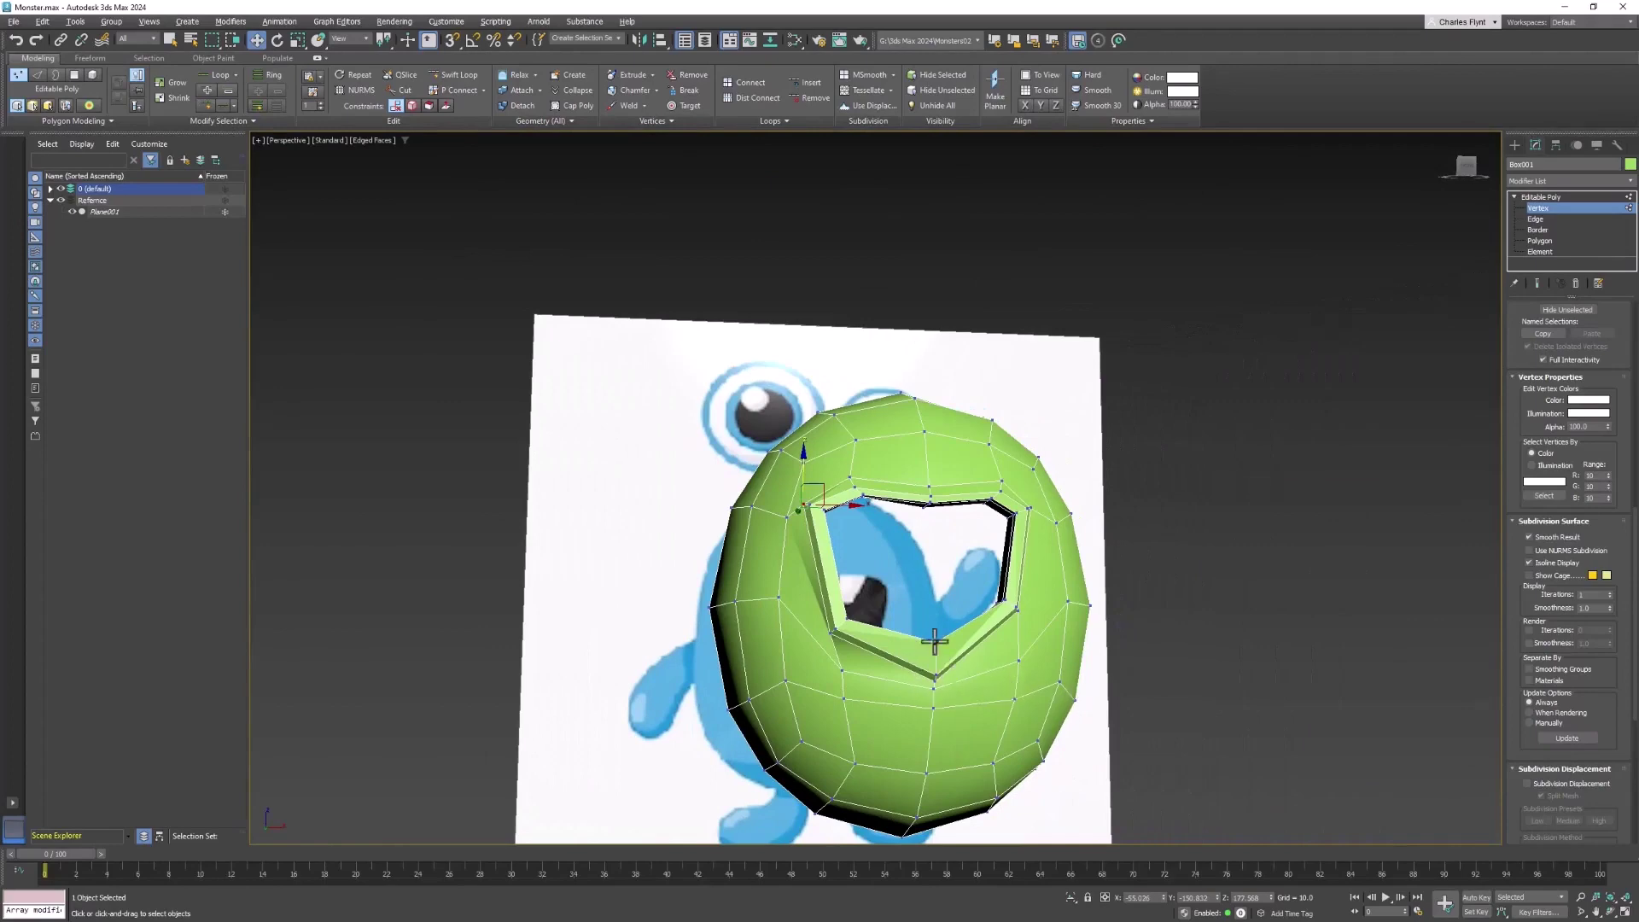
middle_click_drag(967, 626, 923, 548, "alt")
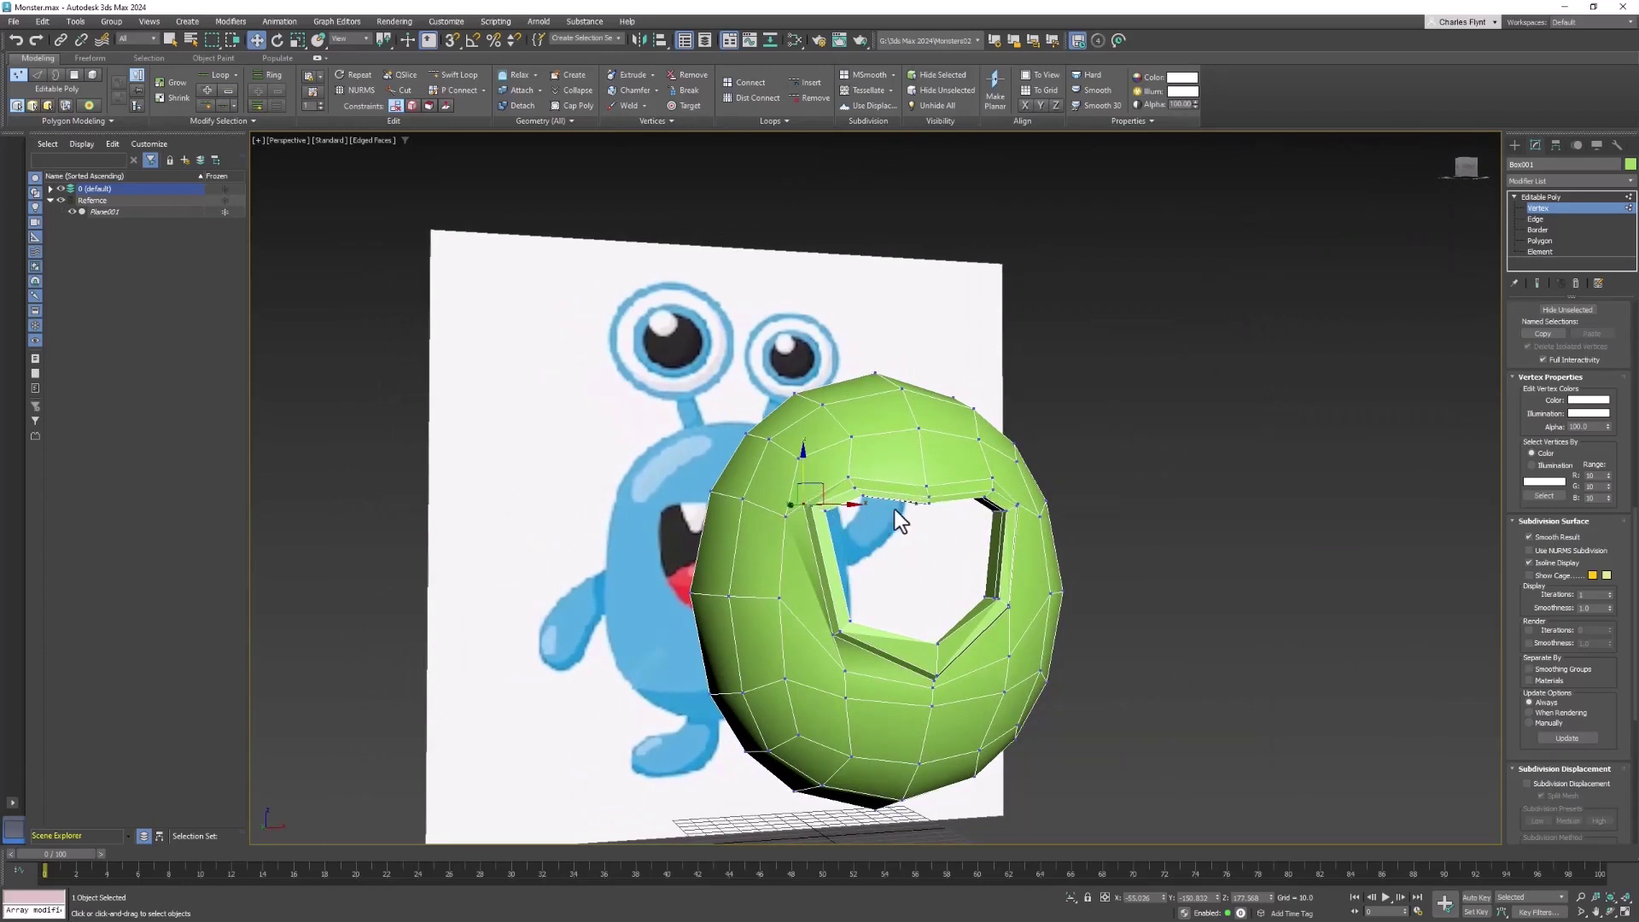
scroll(913, 504, "up", 5)
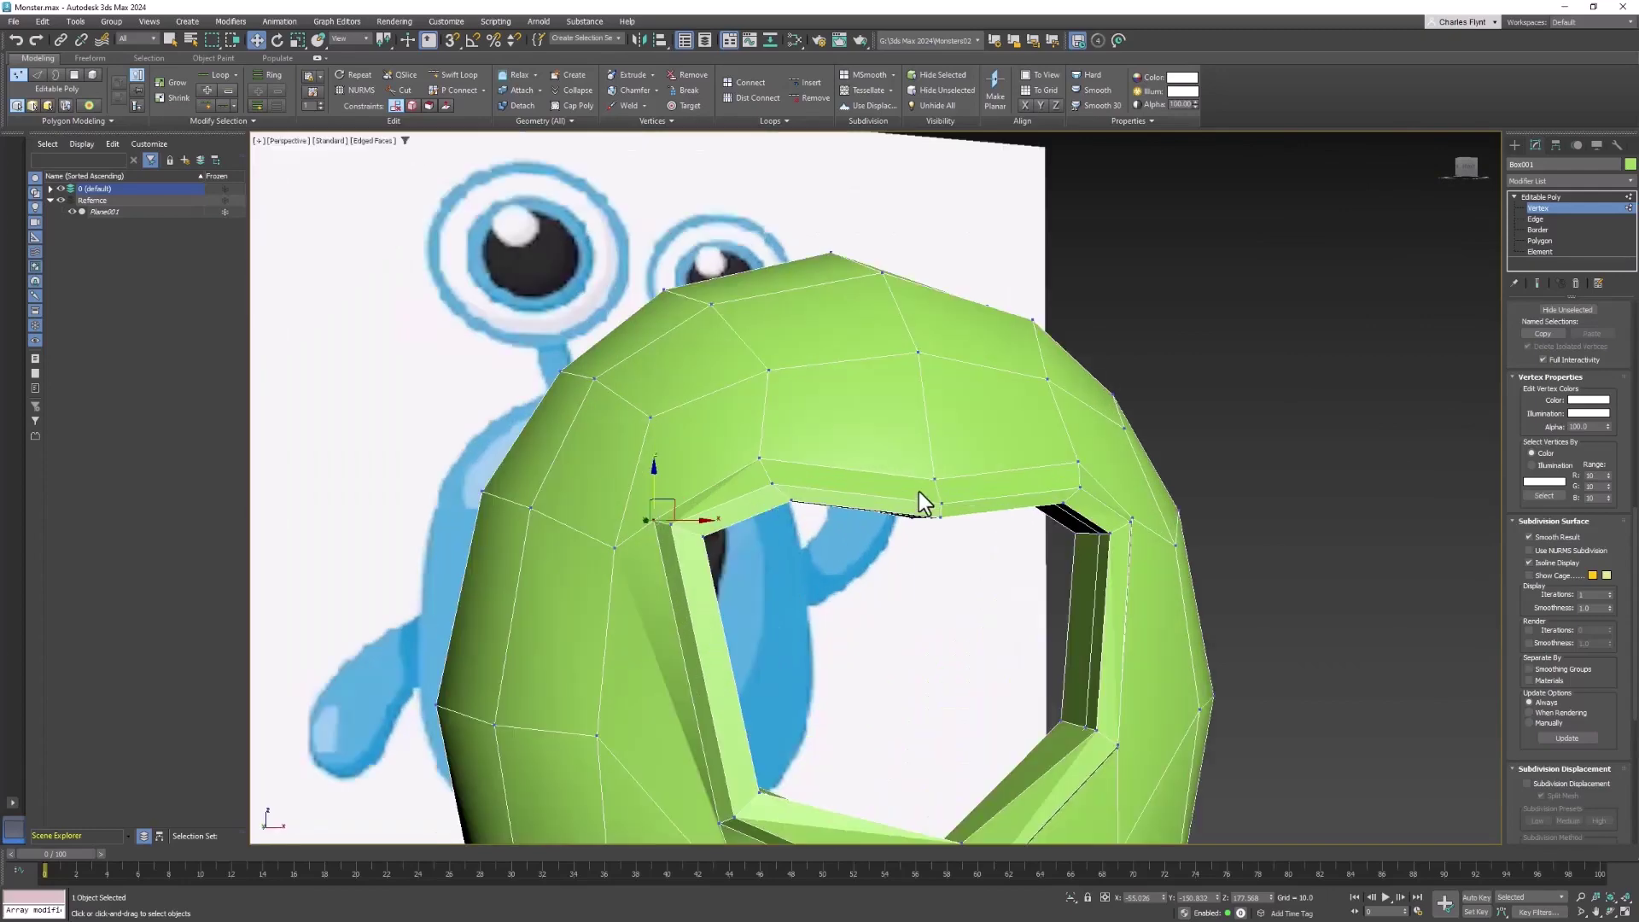
left_click_drag(960, 541, 958, 539)
left_click_drag(933, 468, 936, 479)
middle_click_drag(946, 683, 909, 547)
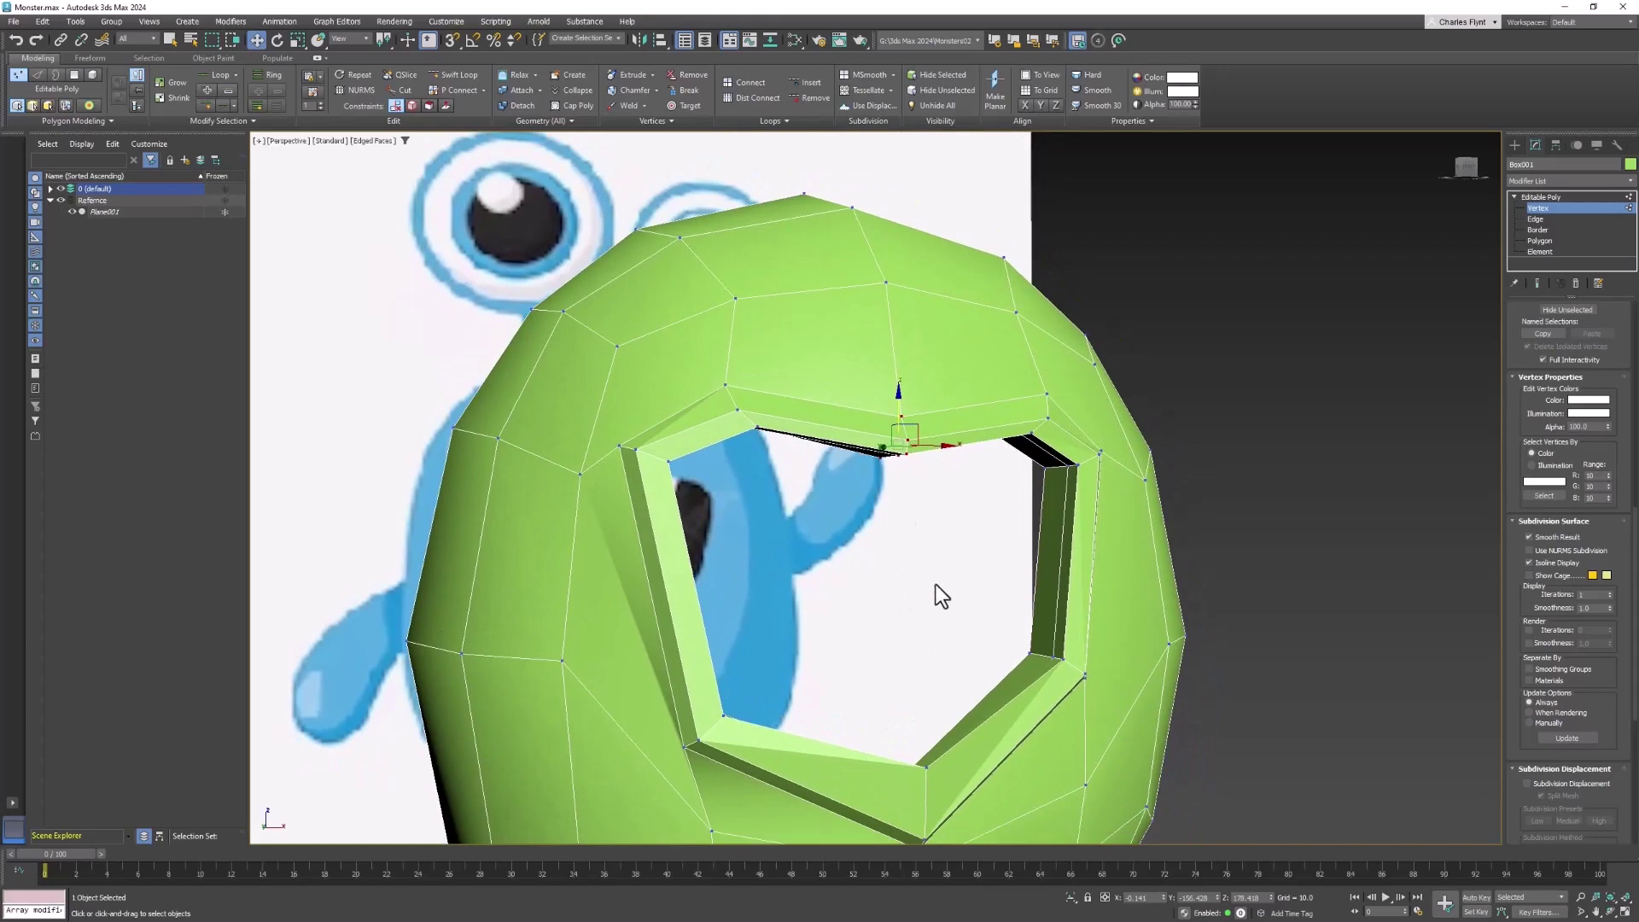
key("ctrl+z")
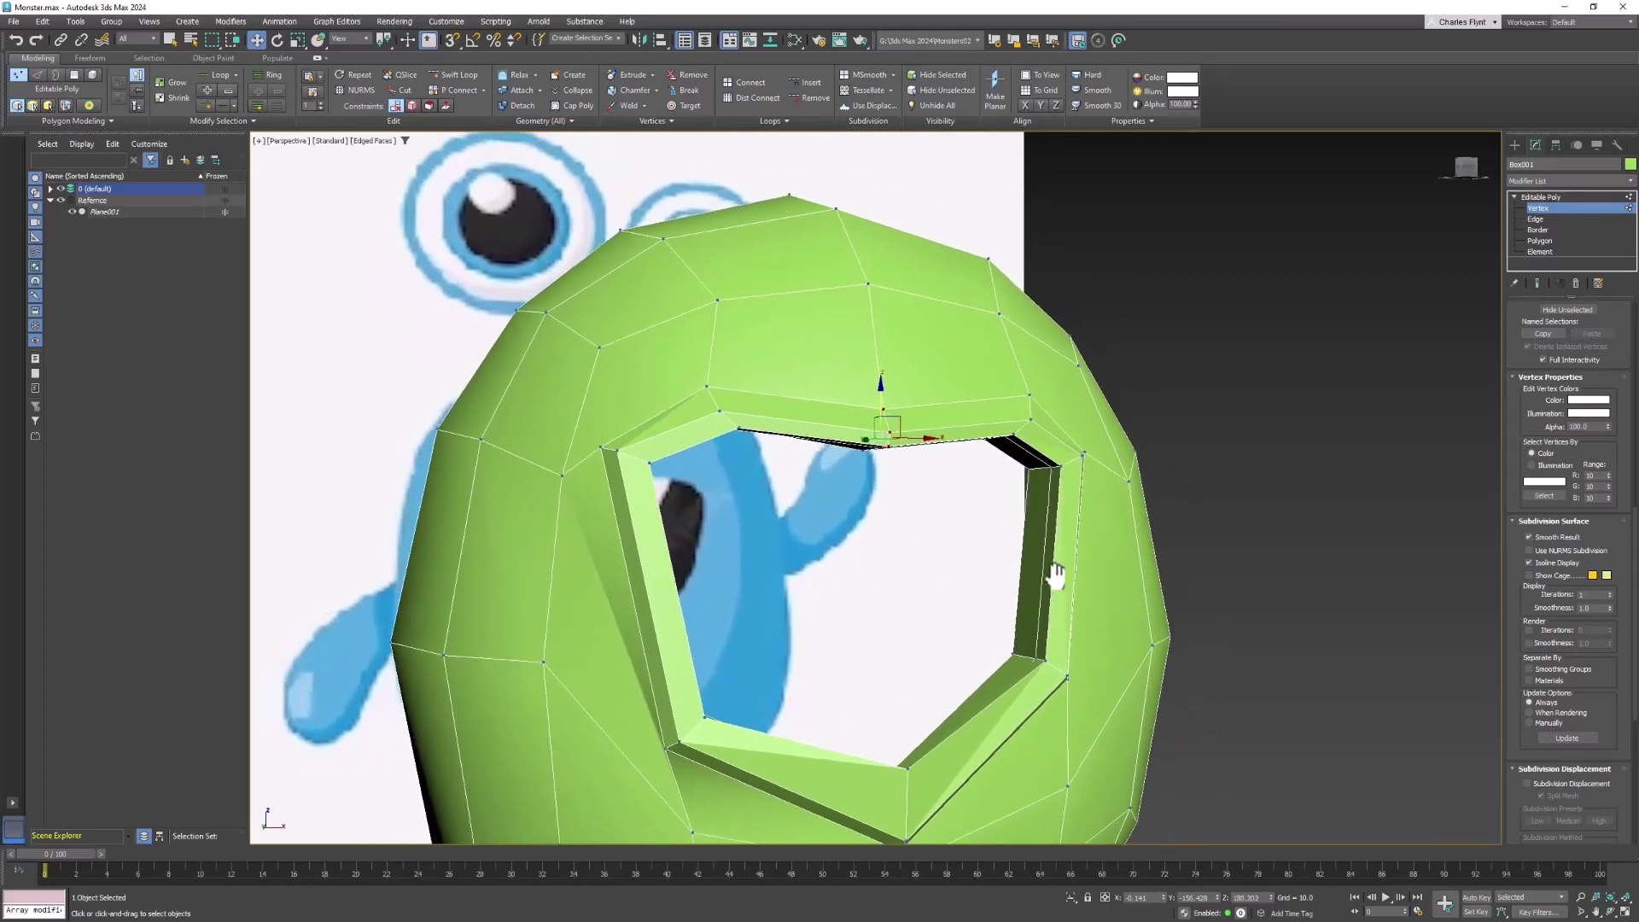
Step: Examine the shape of the mouth opening and lips from several angles, close up and from the front
scroll(1080, 585, "up", 3)
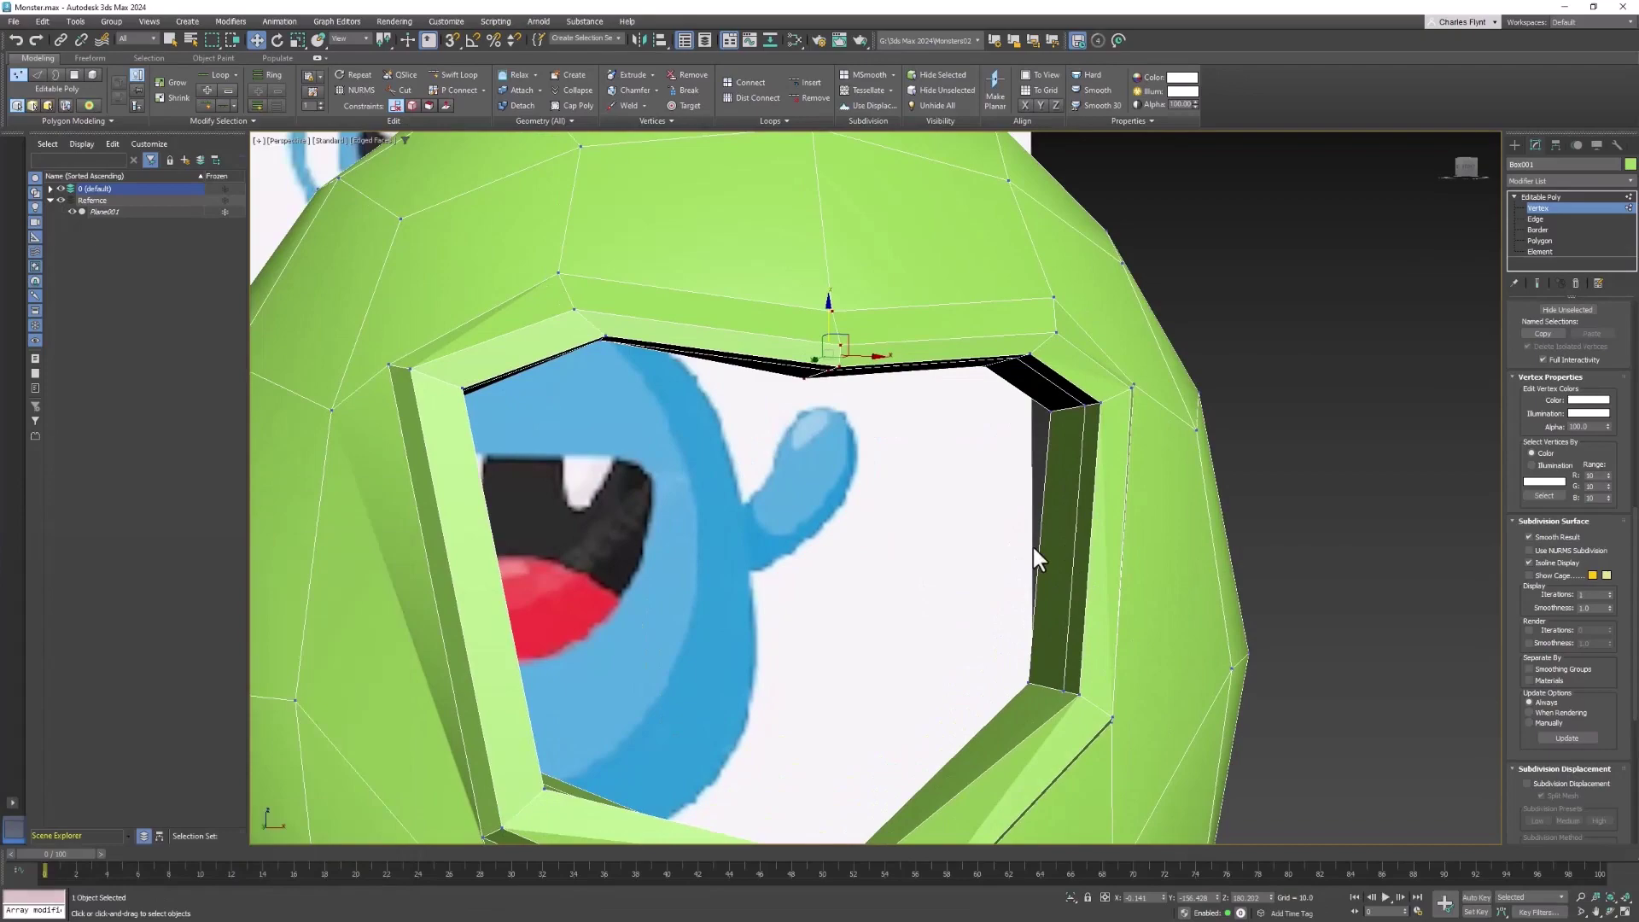
mouse_move(1035, 556)
middle_mouse_down("alt")
mouse_move(981, 586)
mouse_move(943, 585)
mouse_move(931, 565)
mouse_move(1060, 560)
mouse_move(1040, 562)
middle_mouse_up("alt")
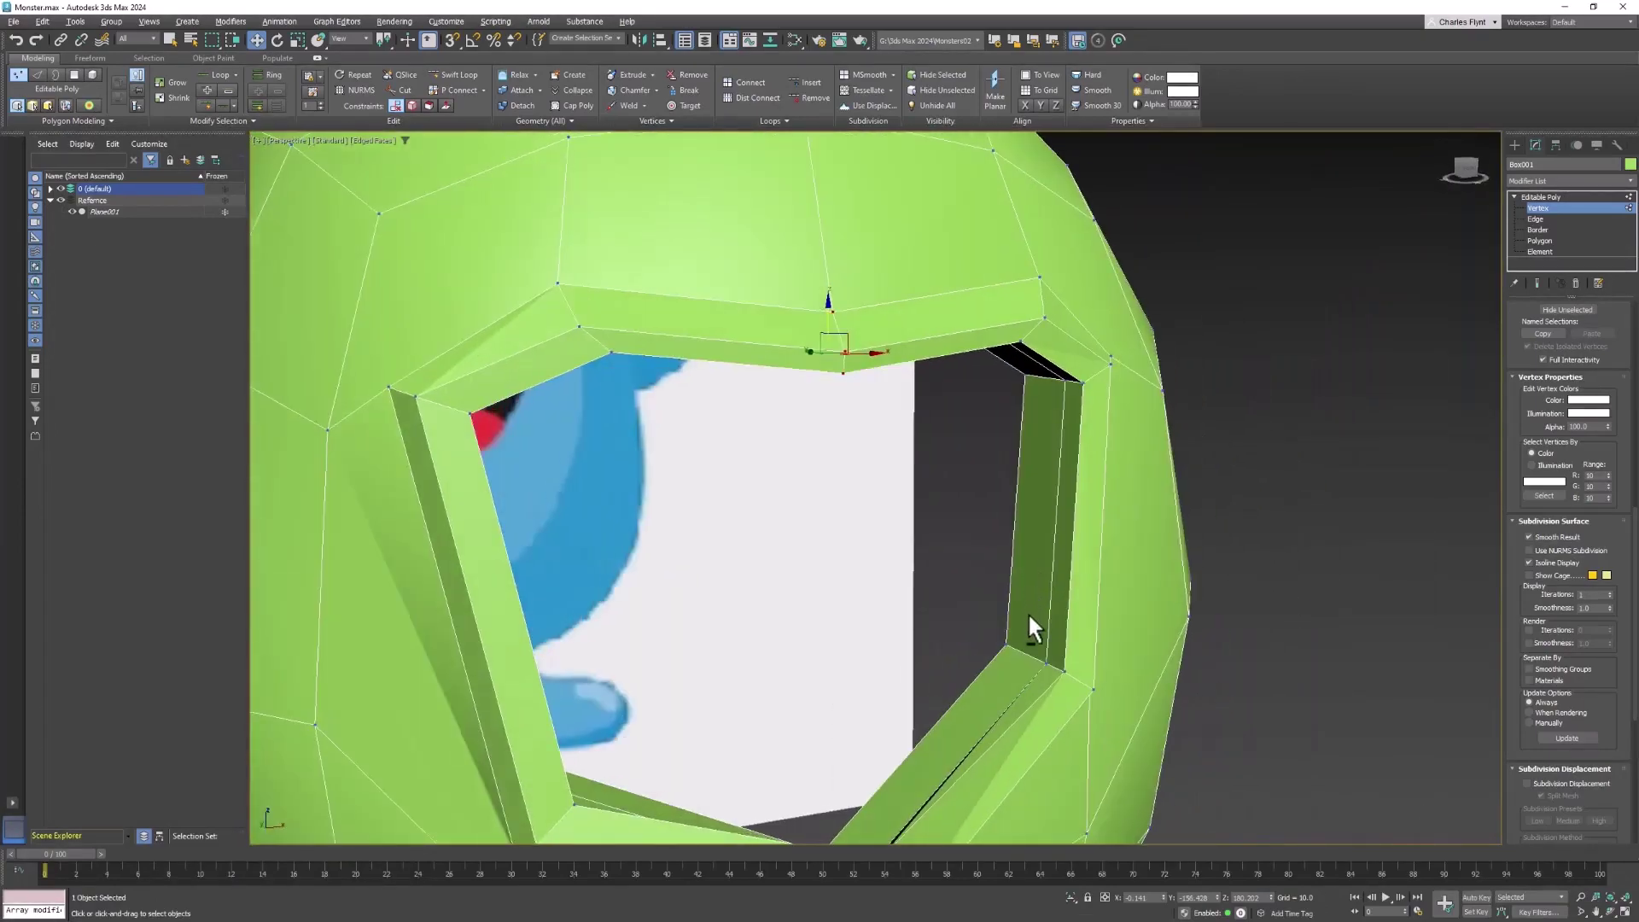
scroll(1024, 612, "down", 5)
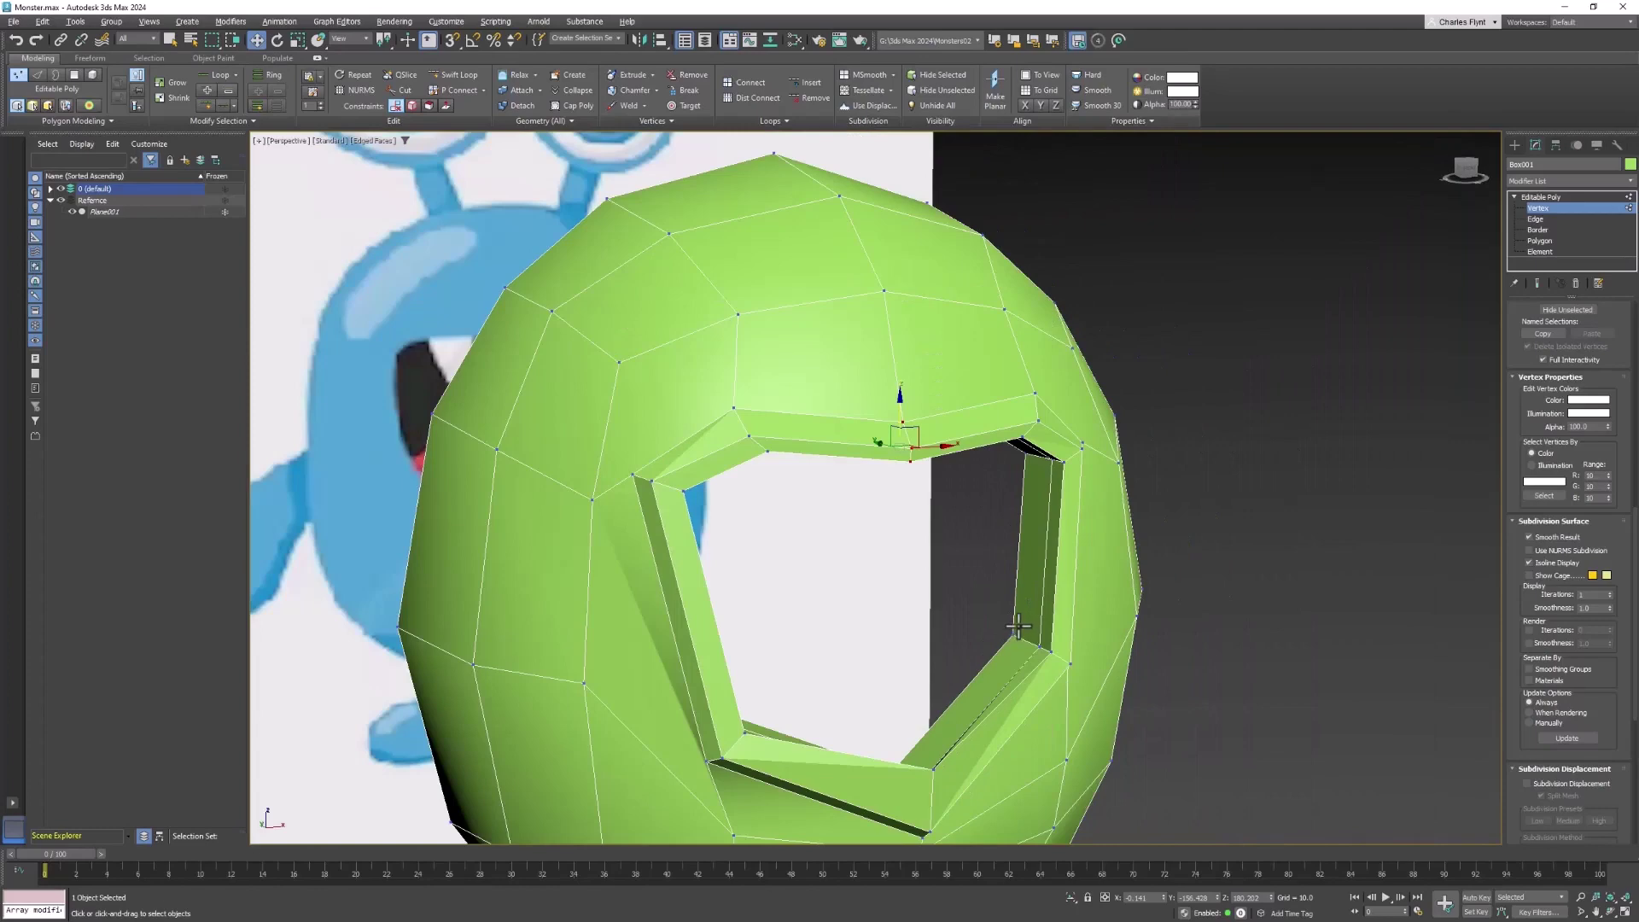
scroll(1019, 626, "down", 1)
middle_click_drag(1018, 626, 790, 616, "alt")
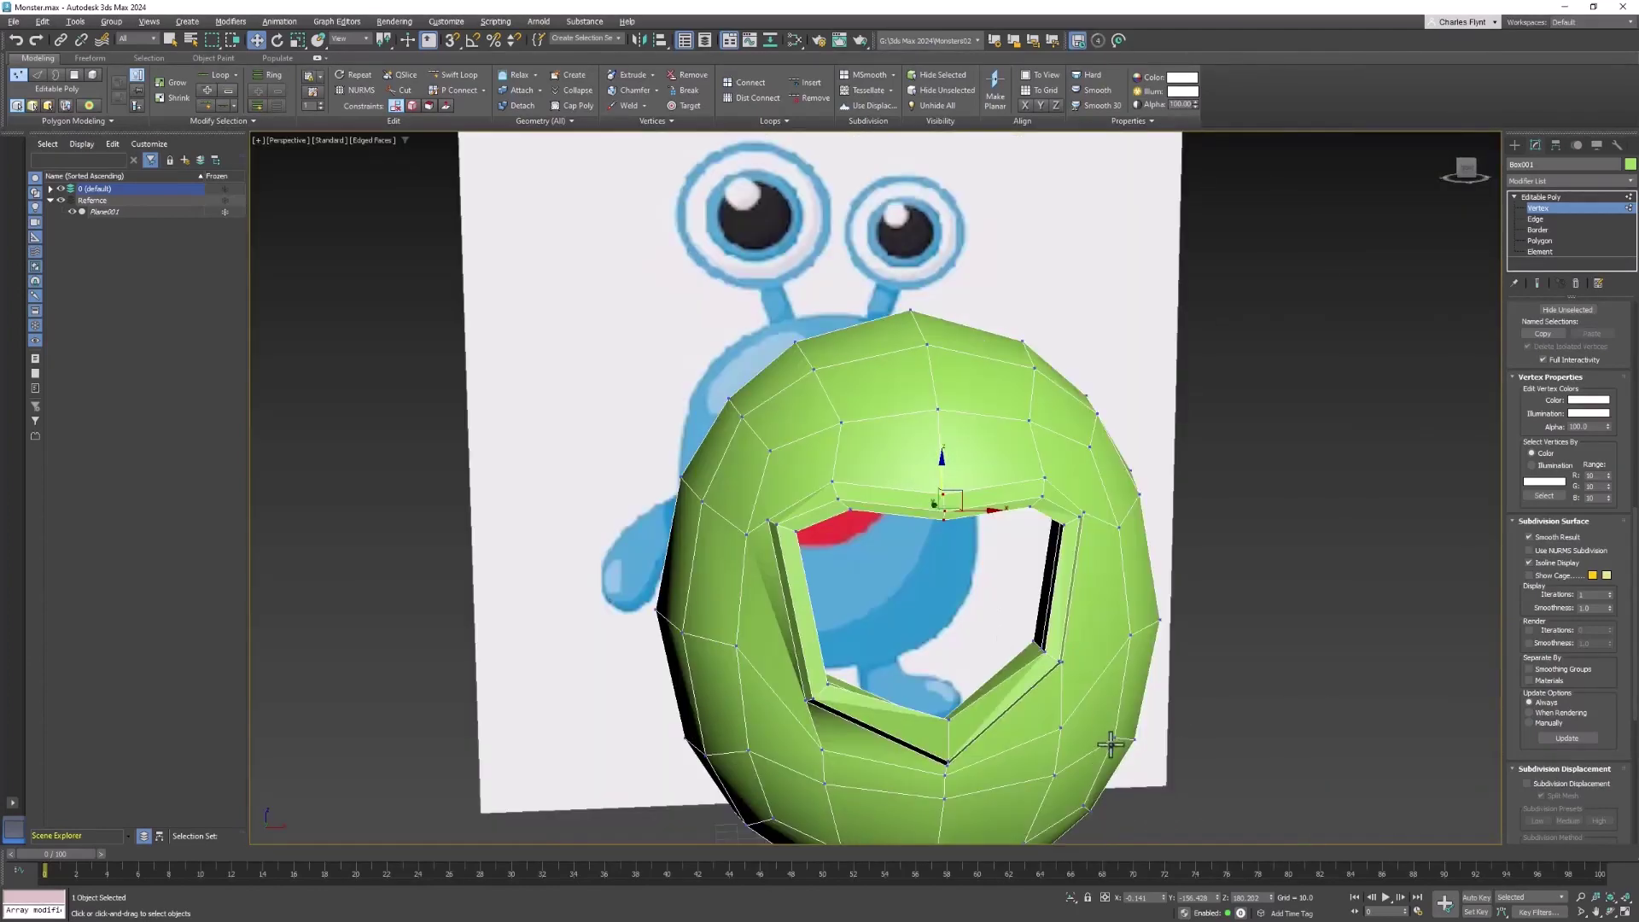
middle_click_drag(996, 513, 942, 455, "alt")
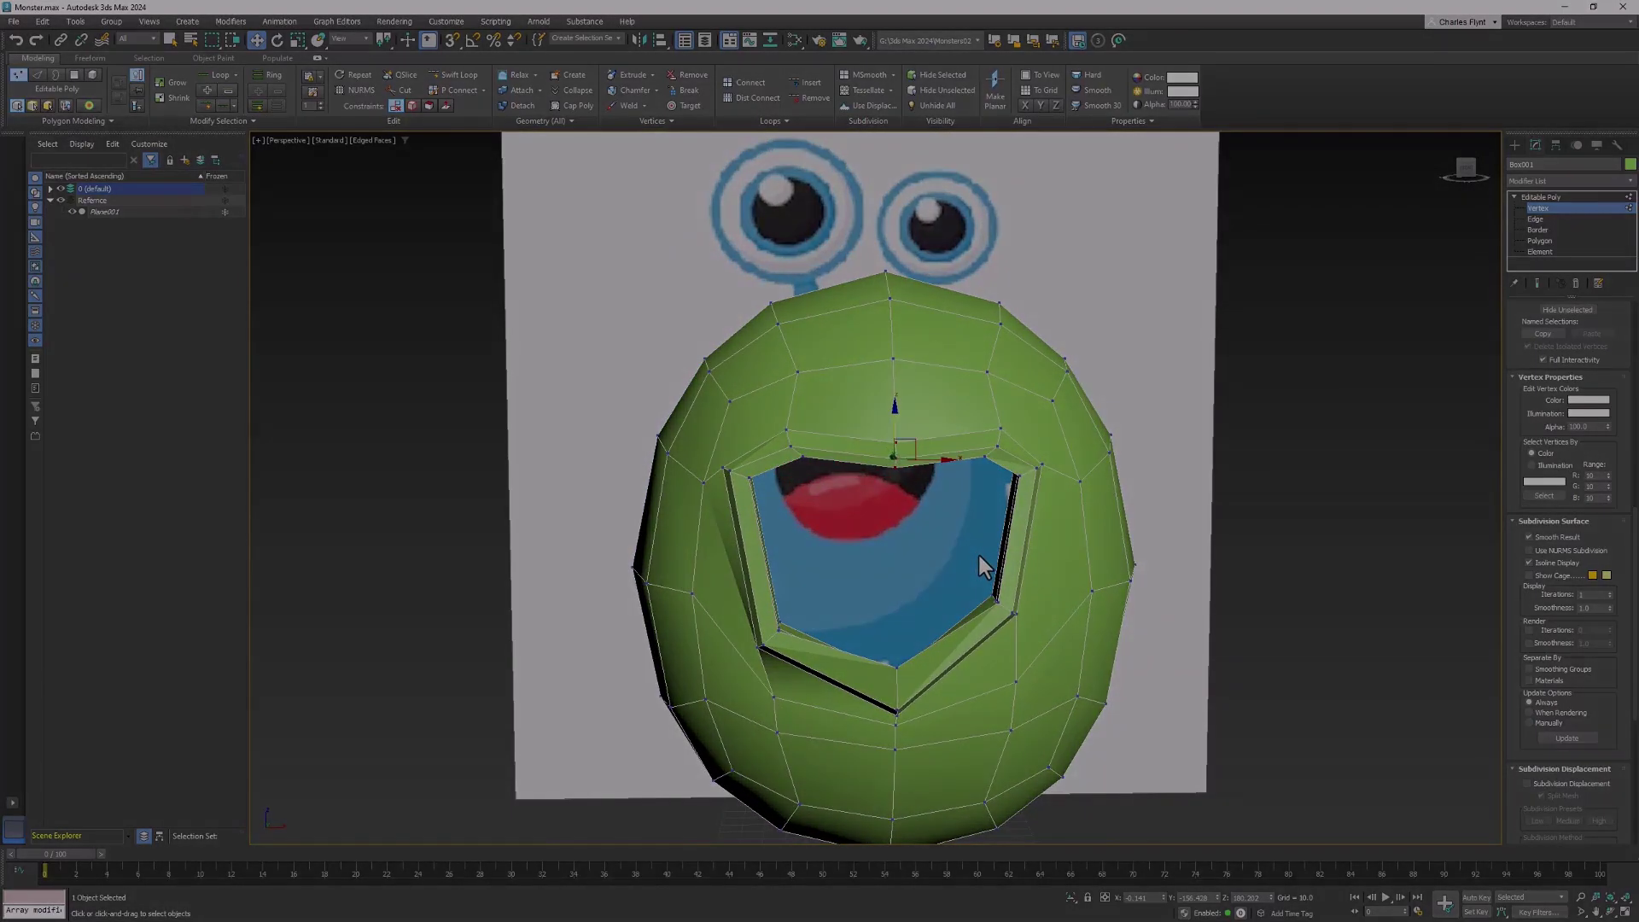